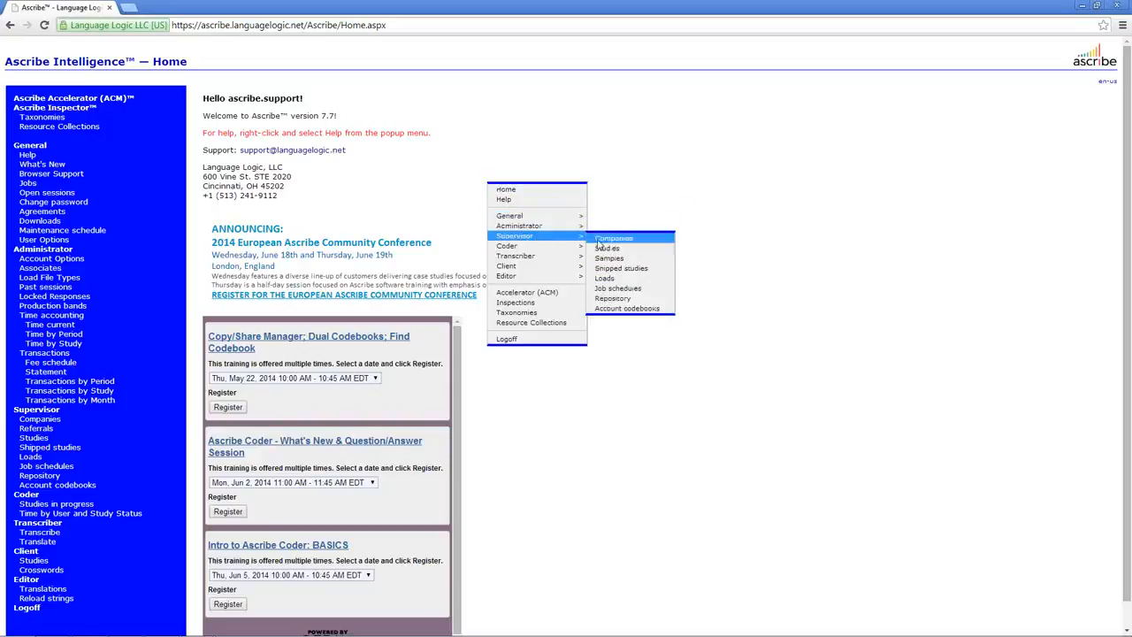
Open the questions of the Empty cbk webinar study and load Exercise5 in Ascribe Coder.
{"action": "left_click", "coordinate": [605, 252]}
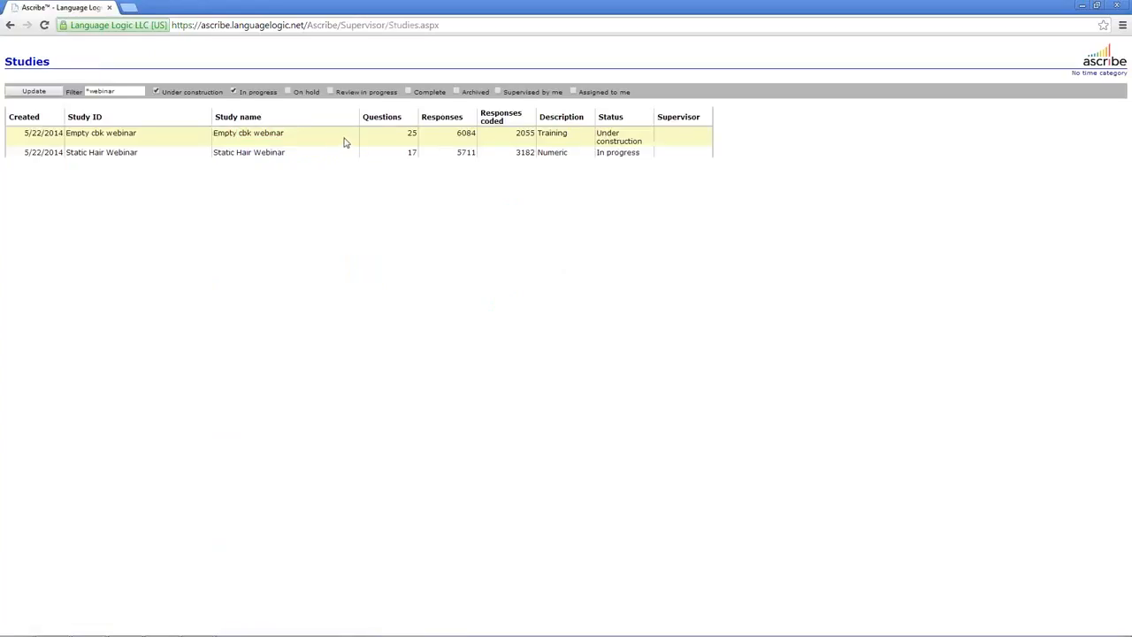
{"action": "right_click", "coordinate": [347, 141]}
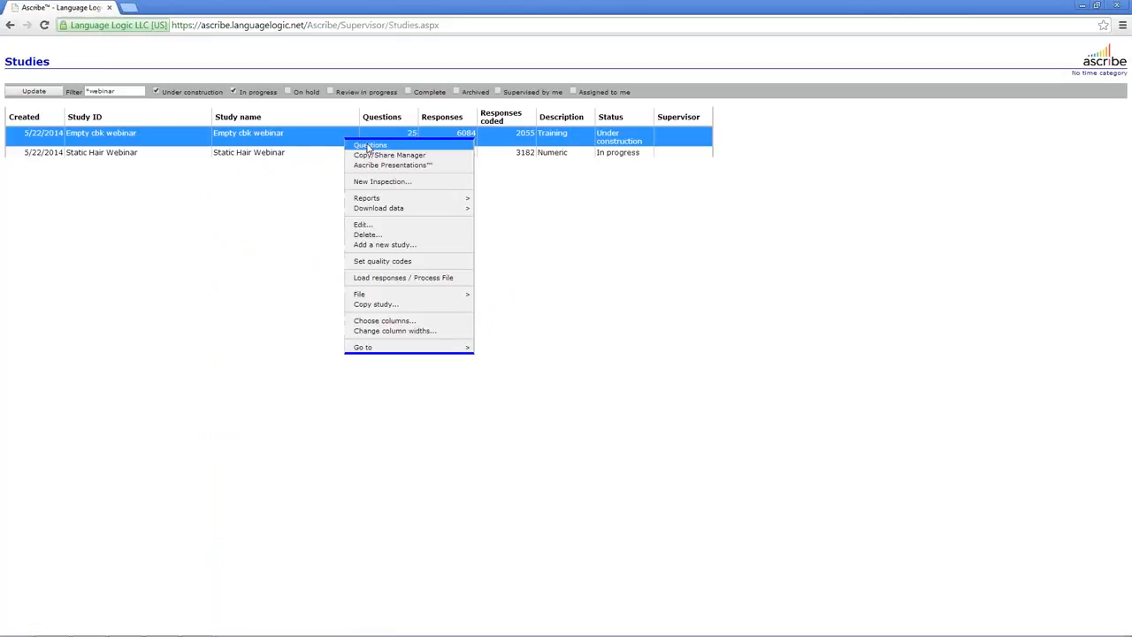
{"action": "left_click", "coordinate": [368, 146]}
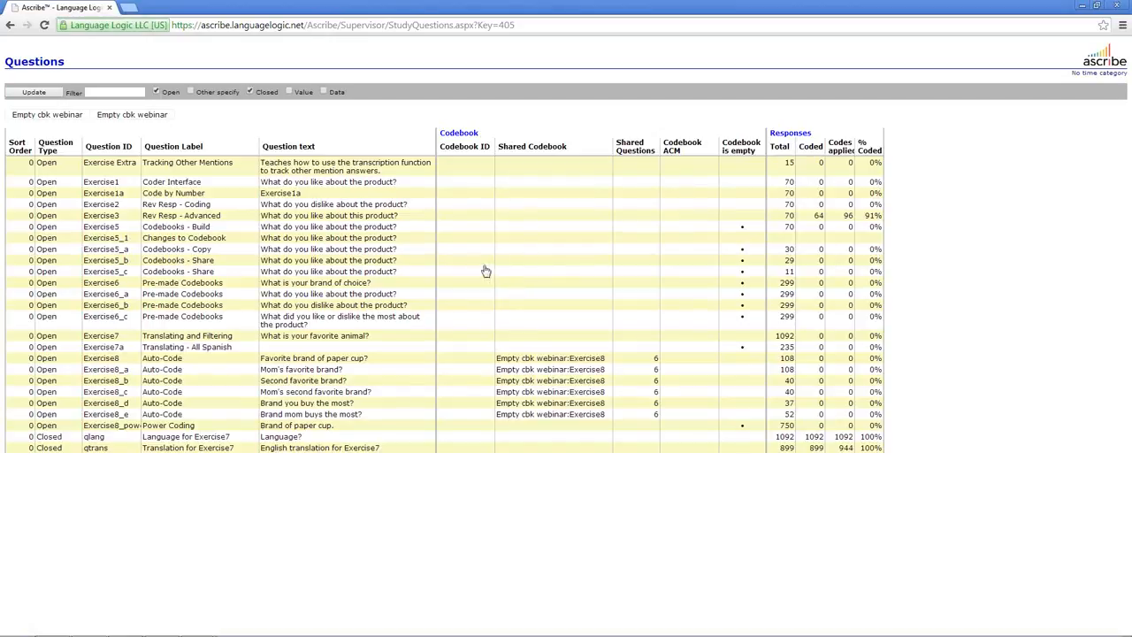
{"action": "right_click", "coordinate": [446, 232]}
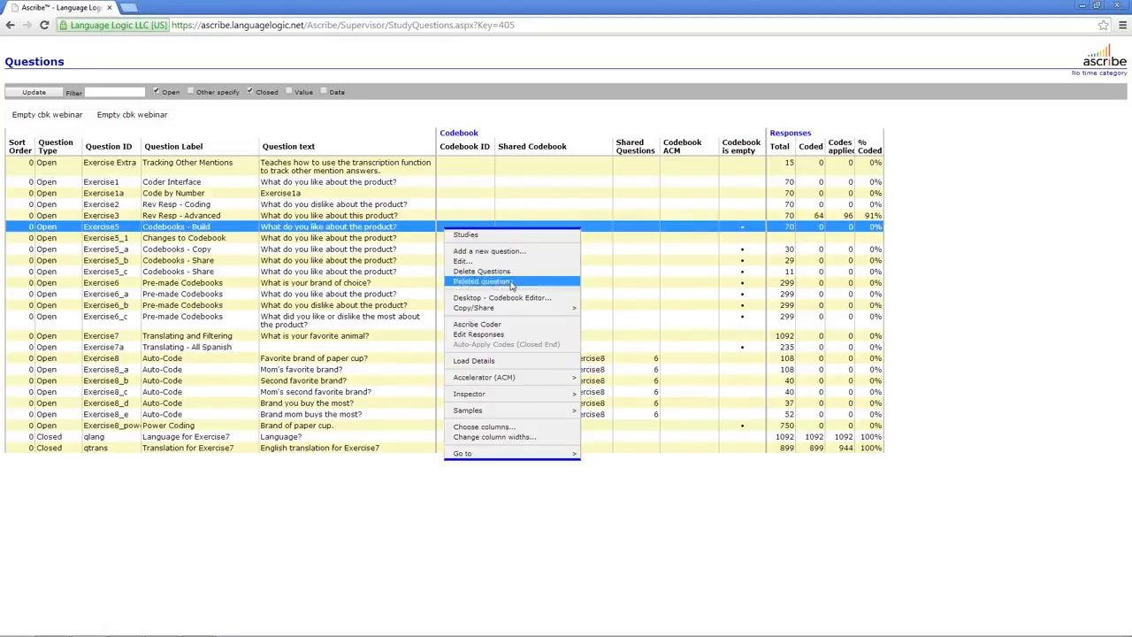
{"action": "left_click", "coordinate": [515, 326]}
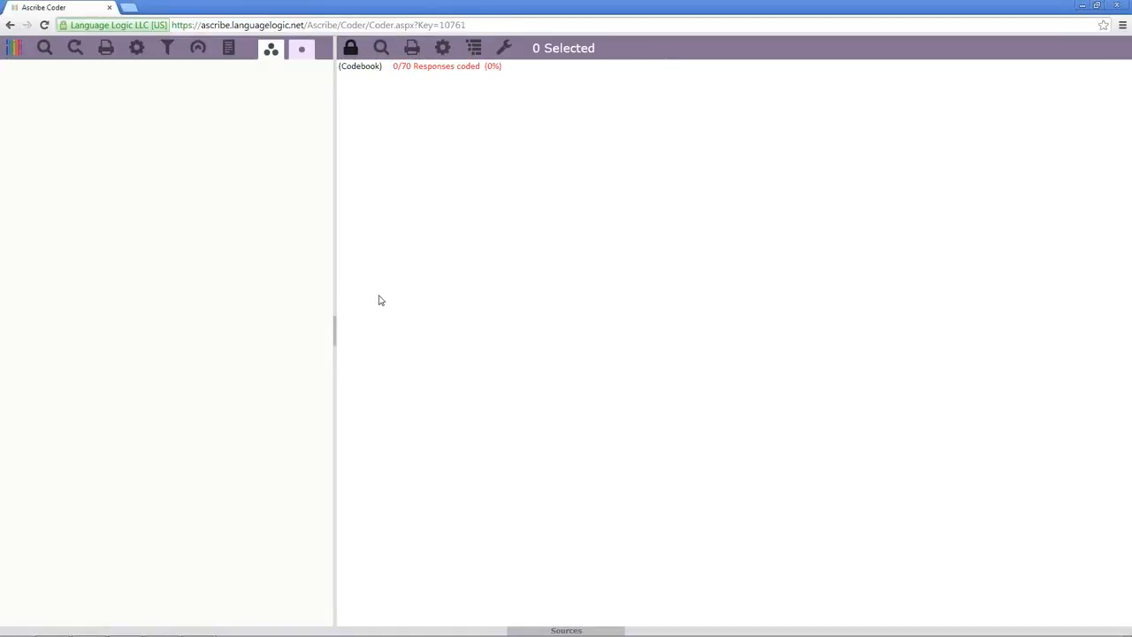
Search for codebooks whose codes contain "static", limiting the search to open-question codebooks.
{"action": "left_click", "coordinate": [380, 52]}
{"action": "left_click_drag", "start_coordinate": [286, 161], "coordinate": [832, 76]}
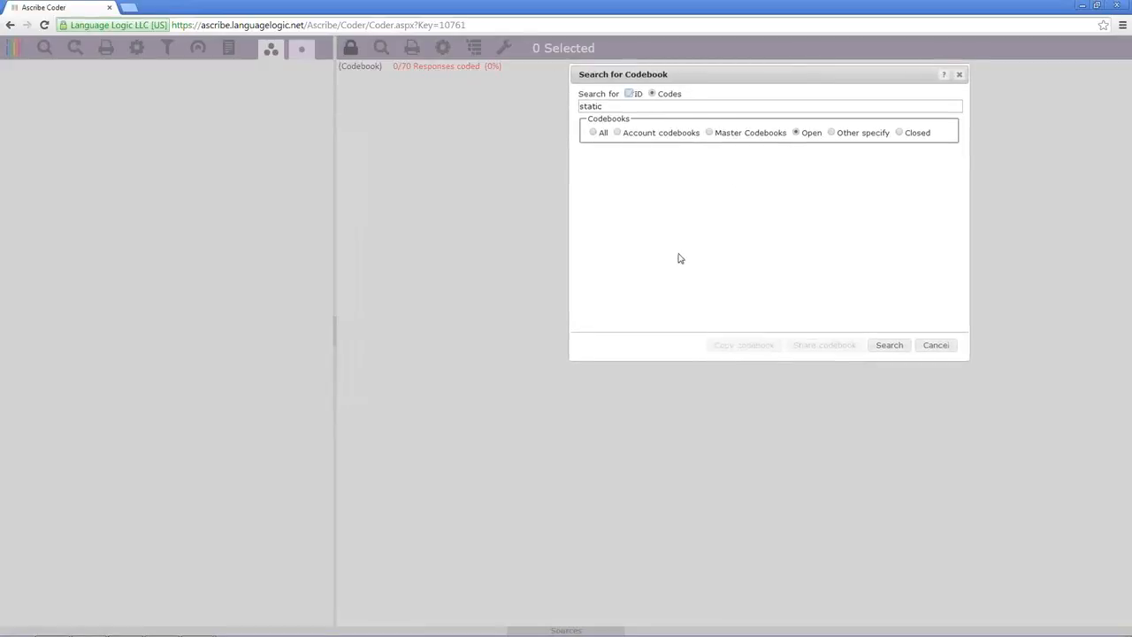
{"action": "left_click", "coordinate": [629, 93]}
{"action": "left_click", "coordinate": [653, 94]}
{"action": "left_click_drag", "start_coordinate": [611, 107], "coordinate": [579, 107]}
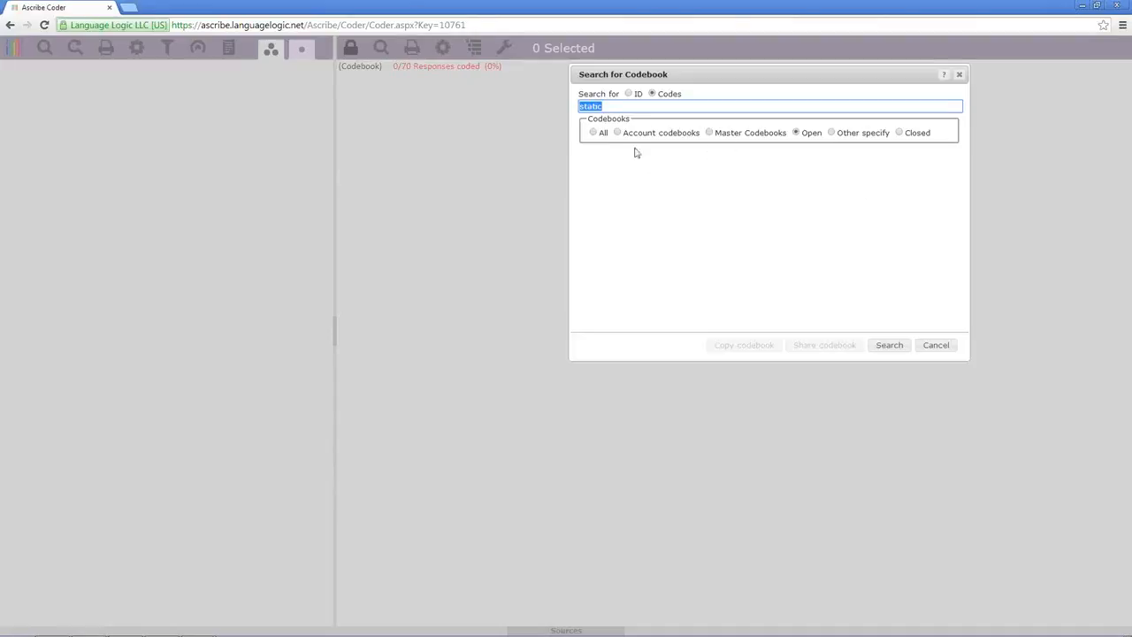
{"action": "left_click", "coordinate": [593, 133]}
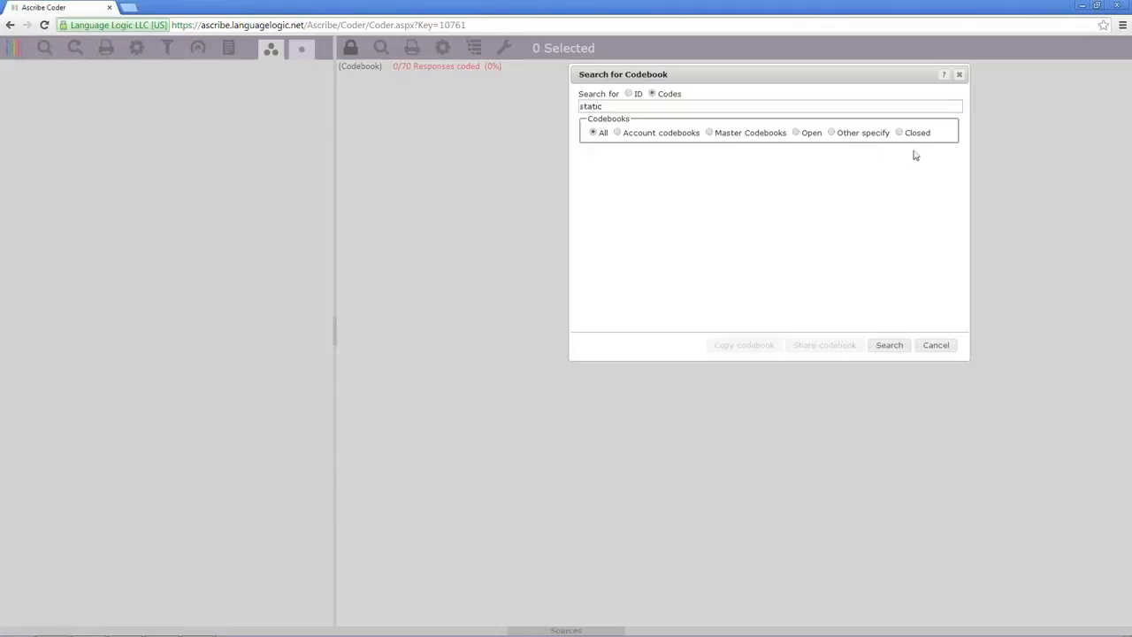
{"action": "left_click", "coordinate": [796, 133]}
{"action": "left_click", "coordinate": [889, 345]}
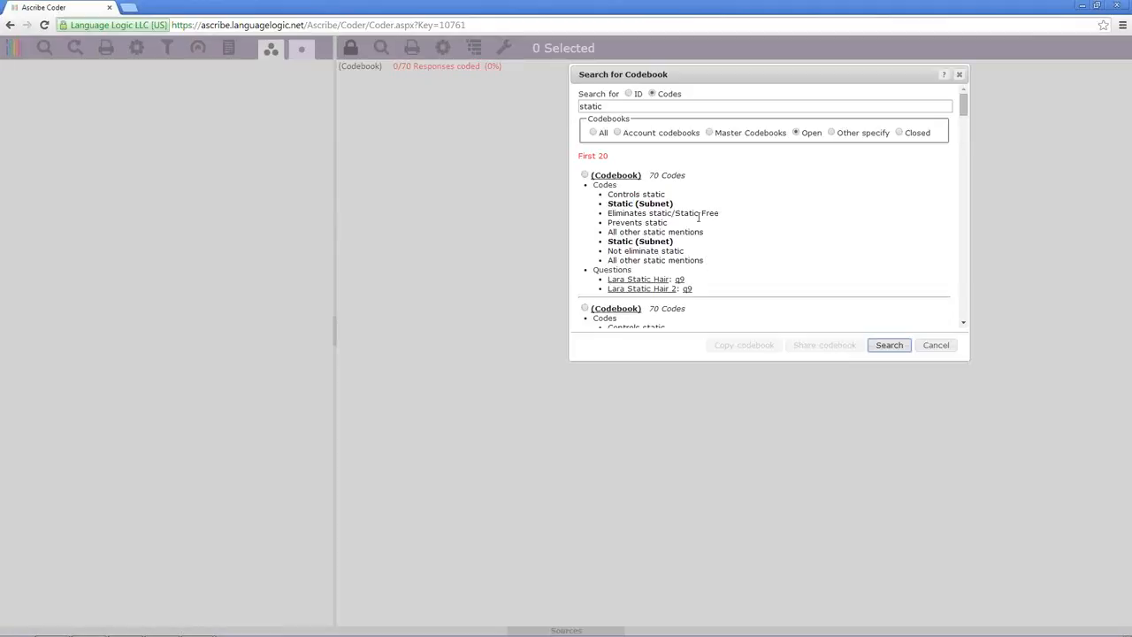
Examine the codebook information of the first search result, including its usage counts and full code list.
{"action": "left_click", "coordinate": [616, 175]}
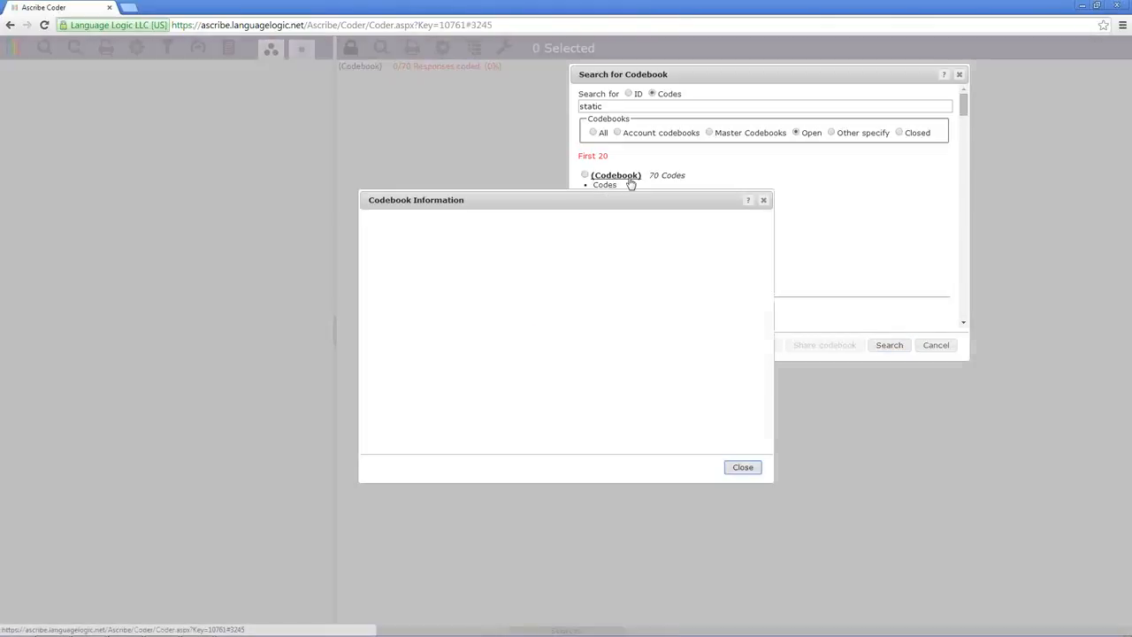
{"action": "scroll", "coordinate": [740, 389], "scroll_direction": "down", "scroll_amount": 10}
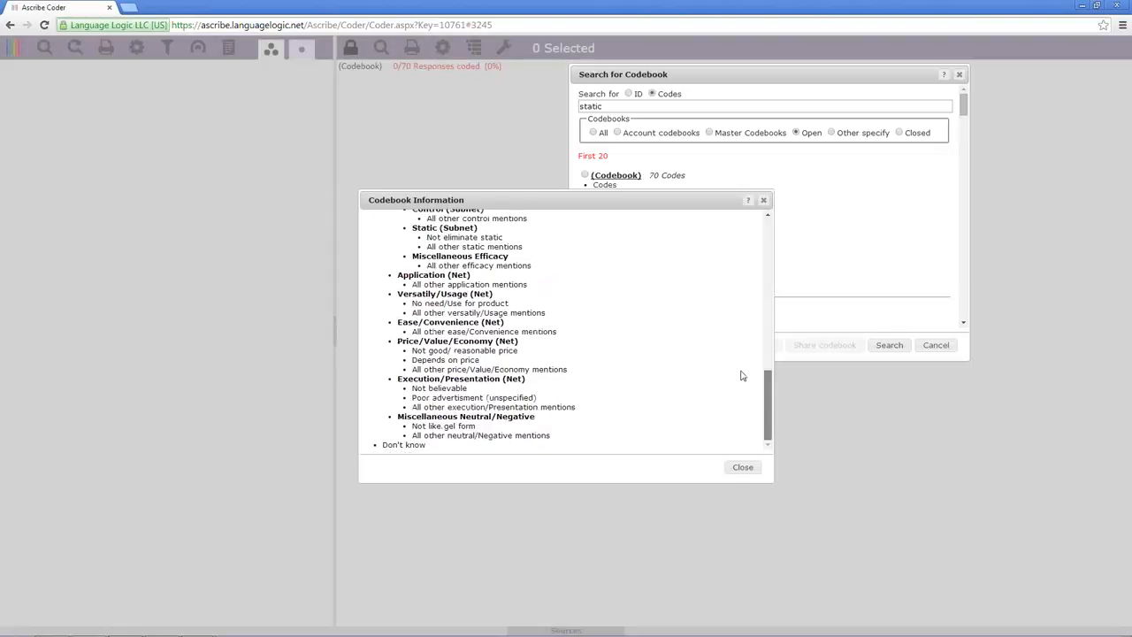
{"action": "scroll", "coordinate": [741, 376], "scroll_direction": "up", "scroll_amount": 10}
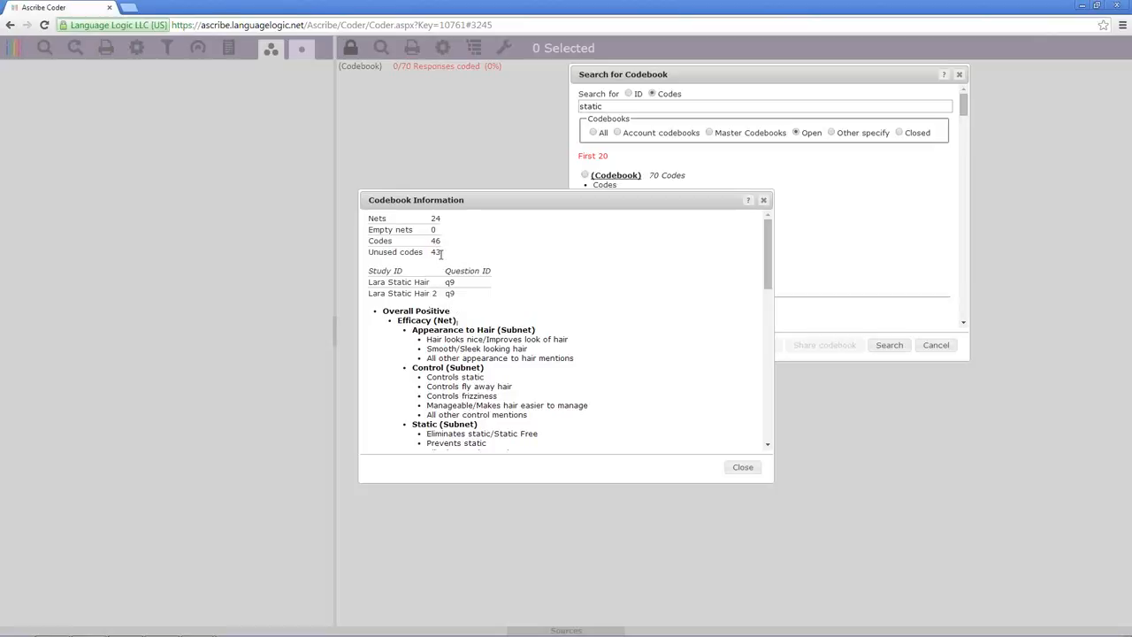
{"action": "left_click_drag", "start_coordinate": [767, 281], "coordinate": [766, 208]}
{"action": "left_click", "coordinate": [764, 200]}
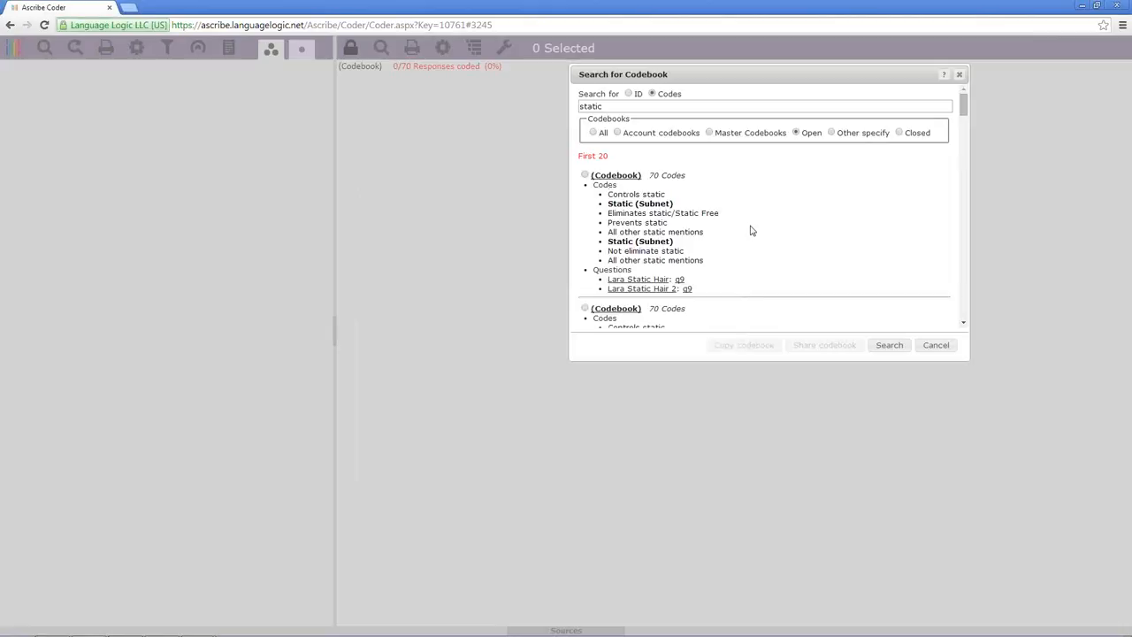
Examine the codebook information of the result used by question q9 in the Static Hair Partially Coded study.
{"action": "scroll", "coordinate": [756, 227], "scroll_direction": "down", "scroll_amount": 2}
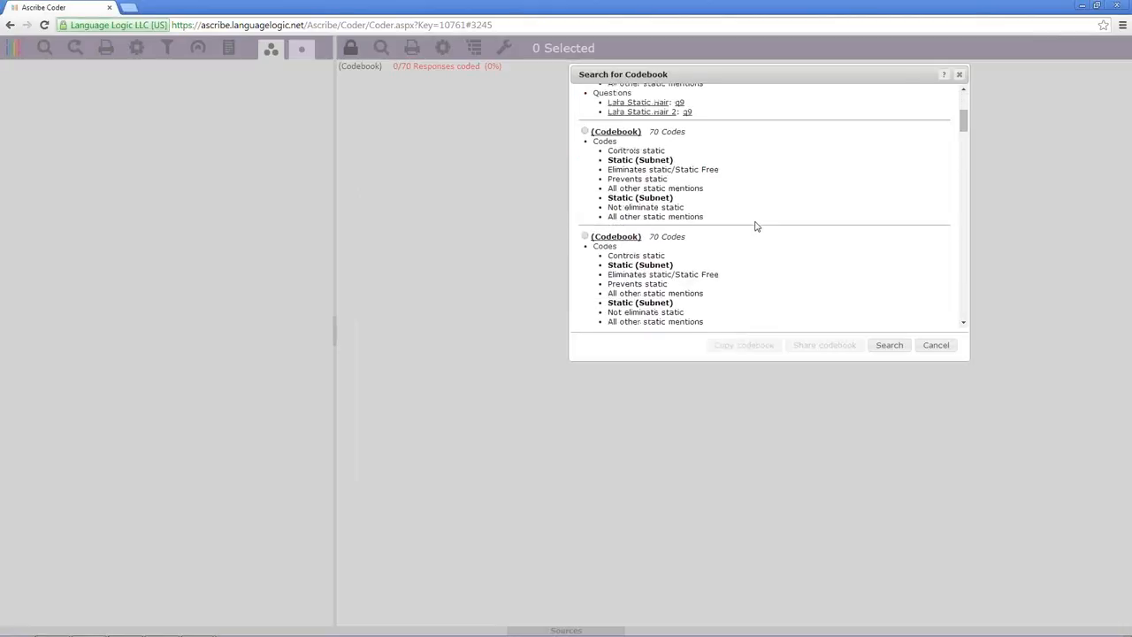
{"action": "scroll", "coordinate": [753, 226], "scroll_direction": "down", "scroll_amount": 1}
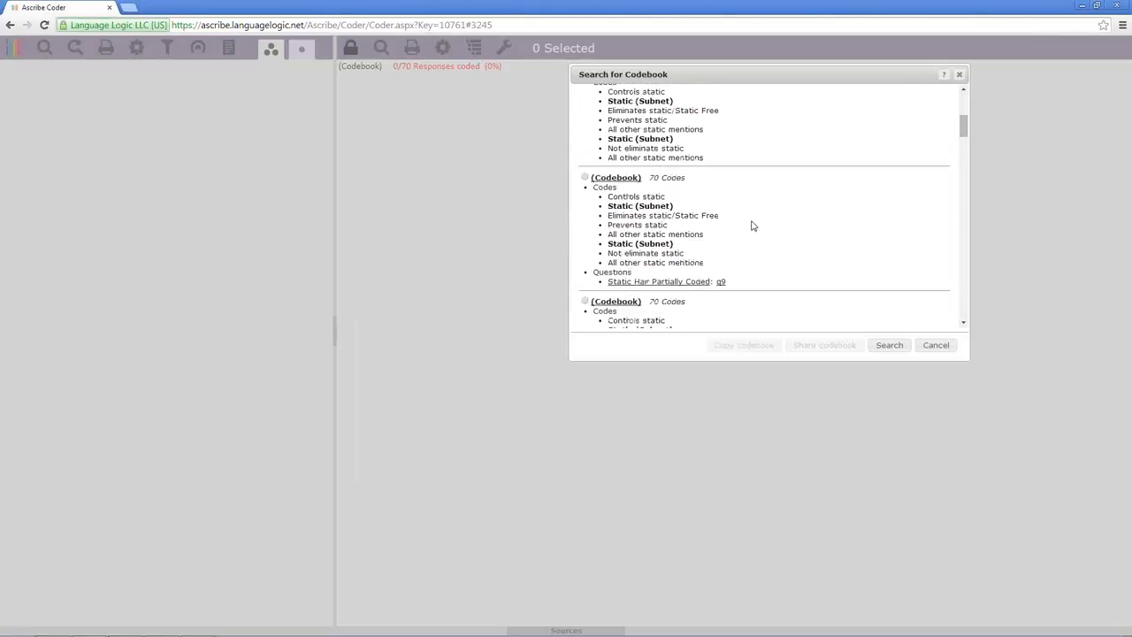
{"action": "left_click", "coordinate": [631, 179]}
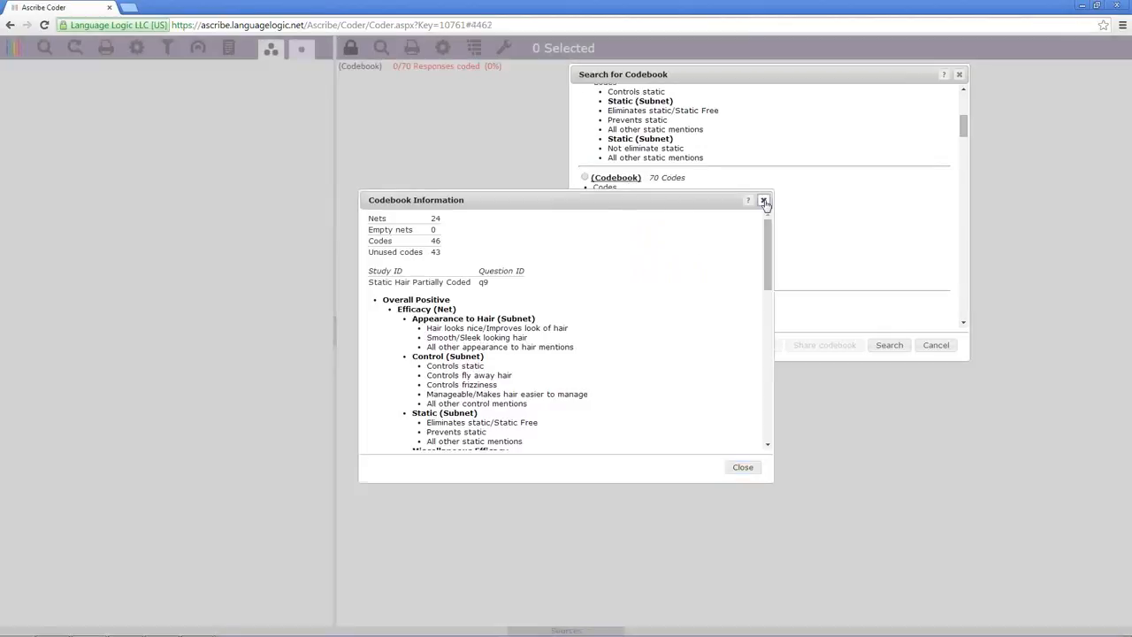
{"action": "left_click", "coordinate": [763, 200]}
Browse the remaining codebook search results down to the end of the list.
{"action": "scroll", "coordinate": [788, 222], "scroll_direction": "down", "scroll_amount": 2}
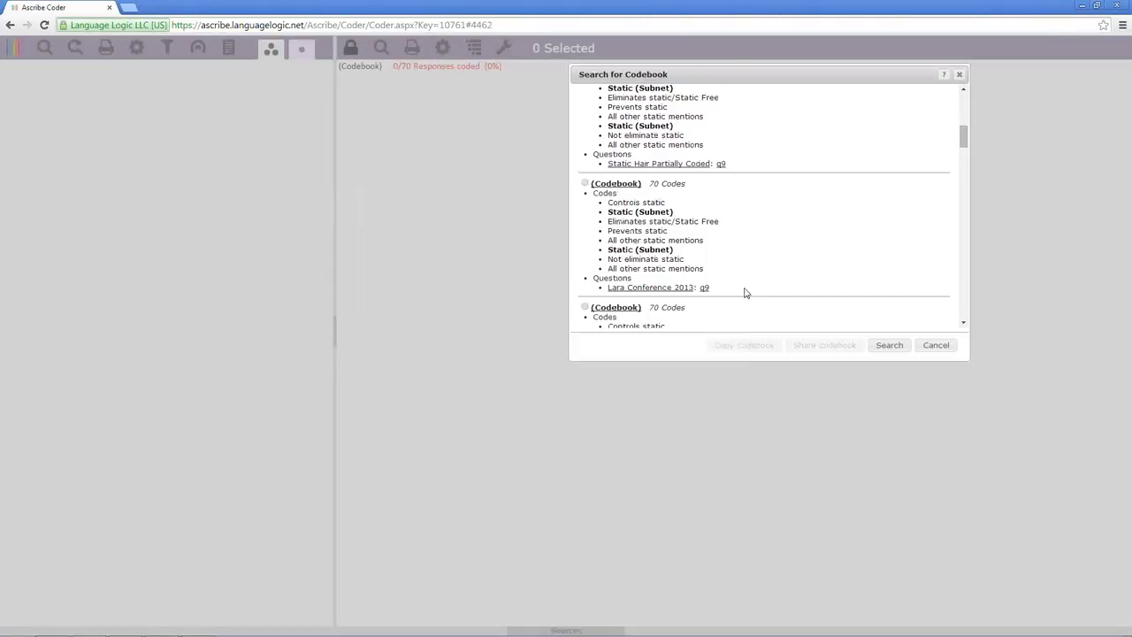
{"action": "scroll", "coordinate": [745, 295], "scroll_direction": "down", "scroll_amount": 1}
{"action": "scroll", "coordinate": [746, 294], "scroll_direction": "down", "scroll_amount": 6}
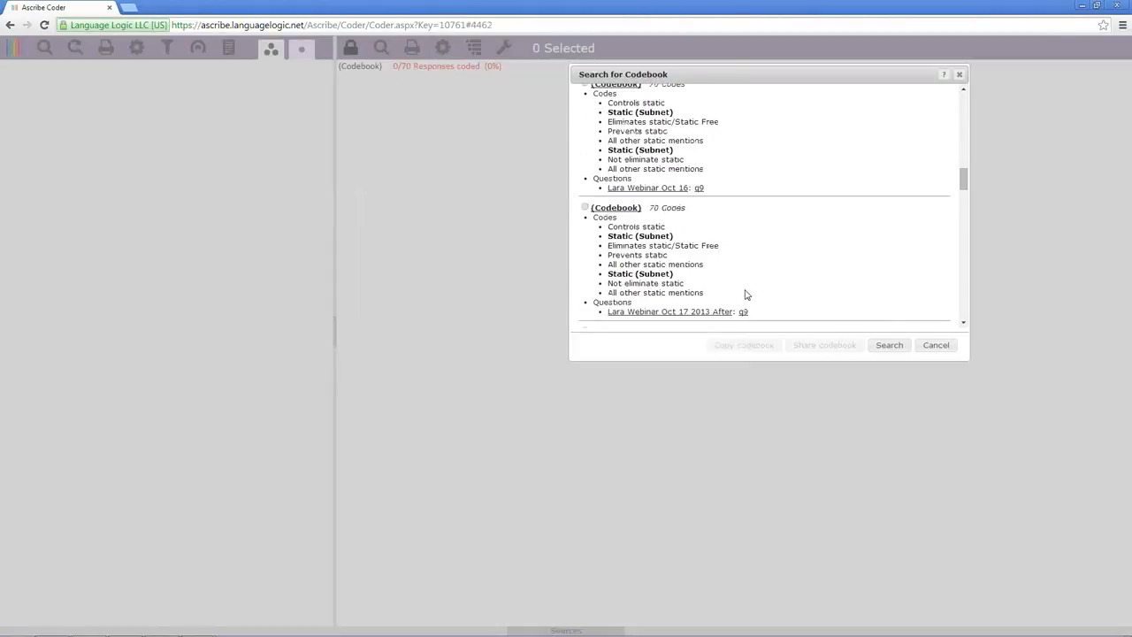
{"action": "scroll", "coordinate": [745, 294], "scroll_direction": "down", "scroll_amount": 5}
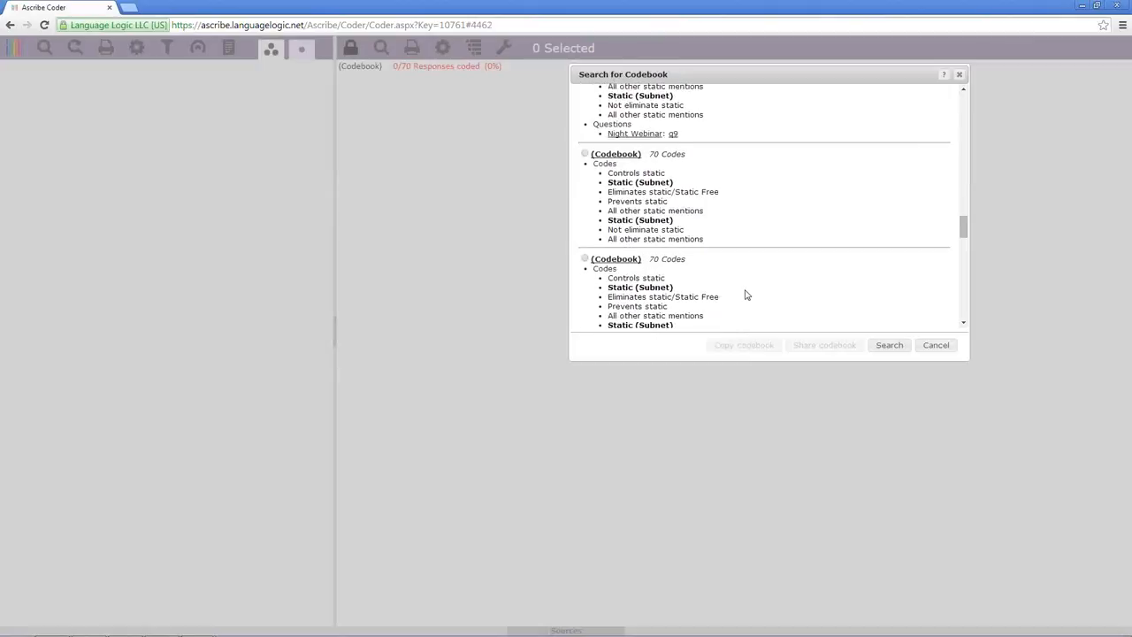
{"action": "scroll", "coordinate": [746, 294], "scroll_direction": "down", "scroll_amount": 1}
{"action": "scroll", "coordinate": [746, 295], "scroll_direction": "down", "scroll_amount": 5}
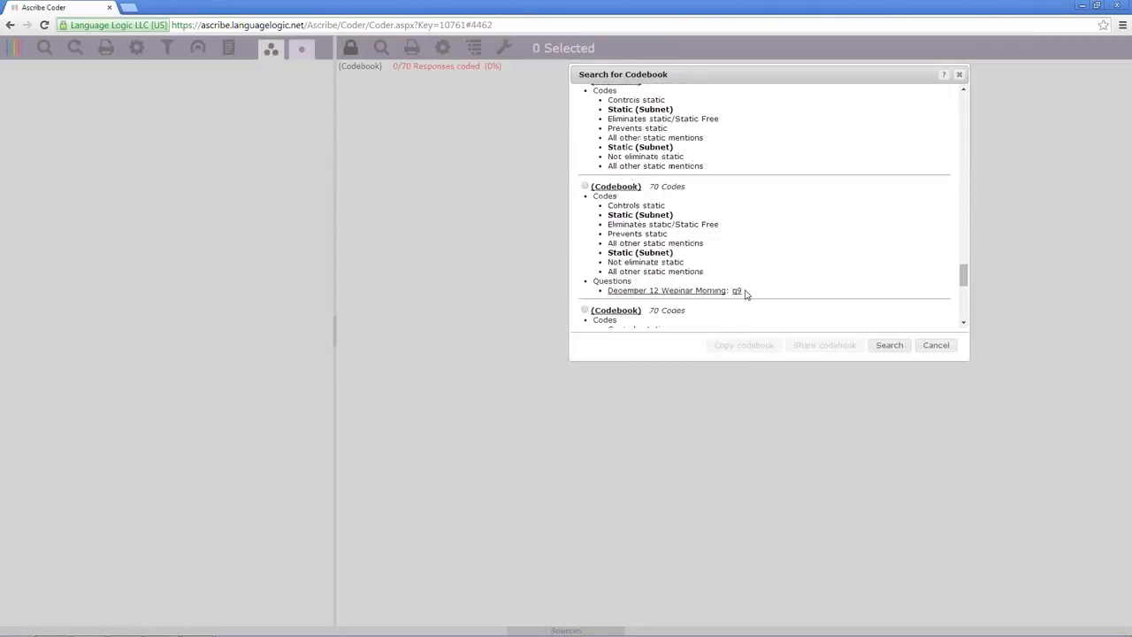
{"action": "scroll", "coordinate": [745, 295], "scroll_direction": "down", "scroll_amount": 6}
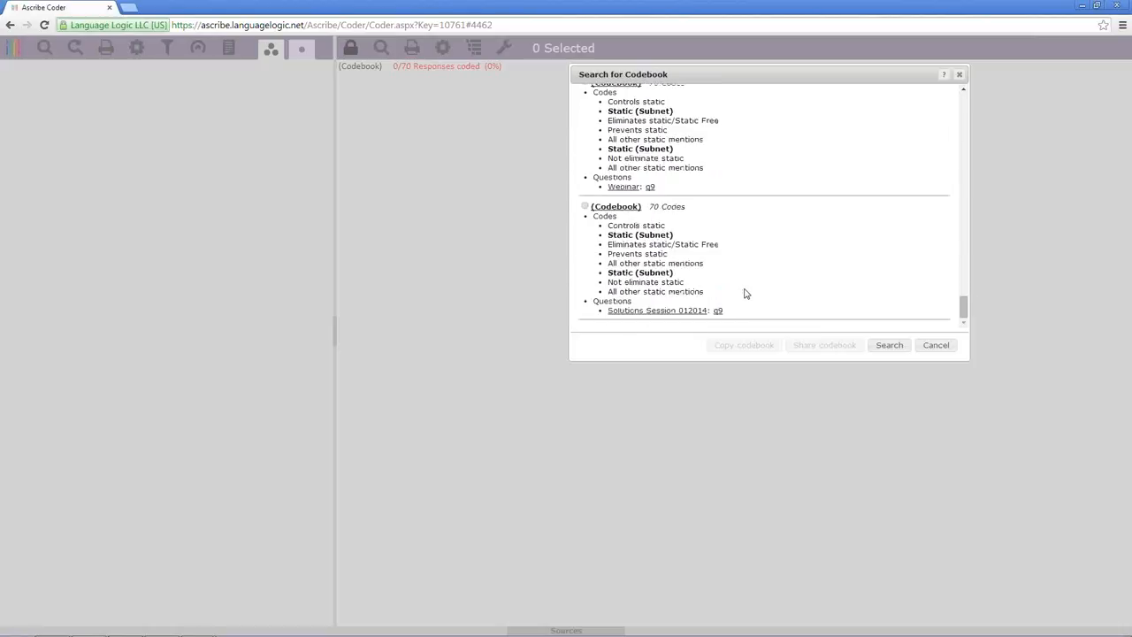
Copy the first codebook in the search results into the Exercise5 question and review its codes.
{"action": "scroll", "coordinate": [745, 293], "scroll_direction": "up", "scroll_amount": 10}
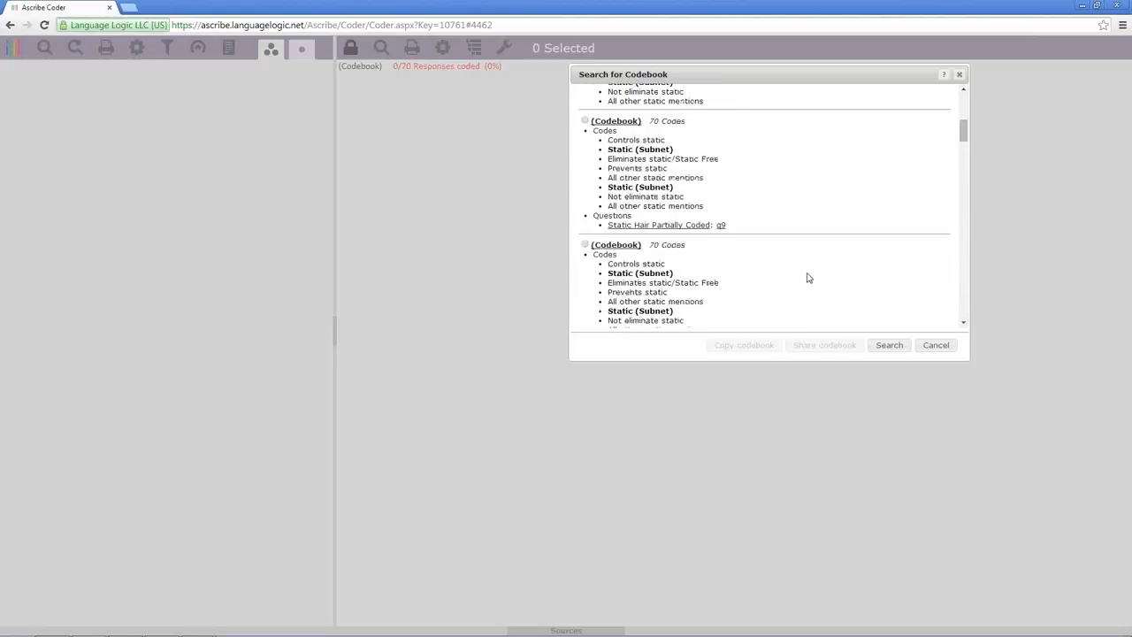
{"action": "scroll", "coordinate": [806, 278], "scroll_direction": "up", "scroll_amount": 3}
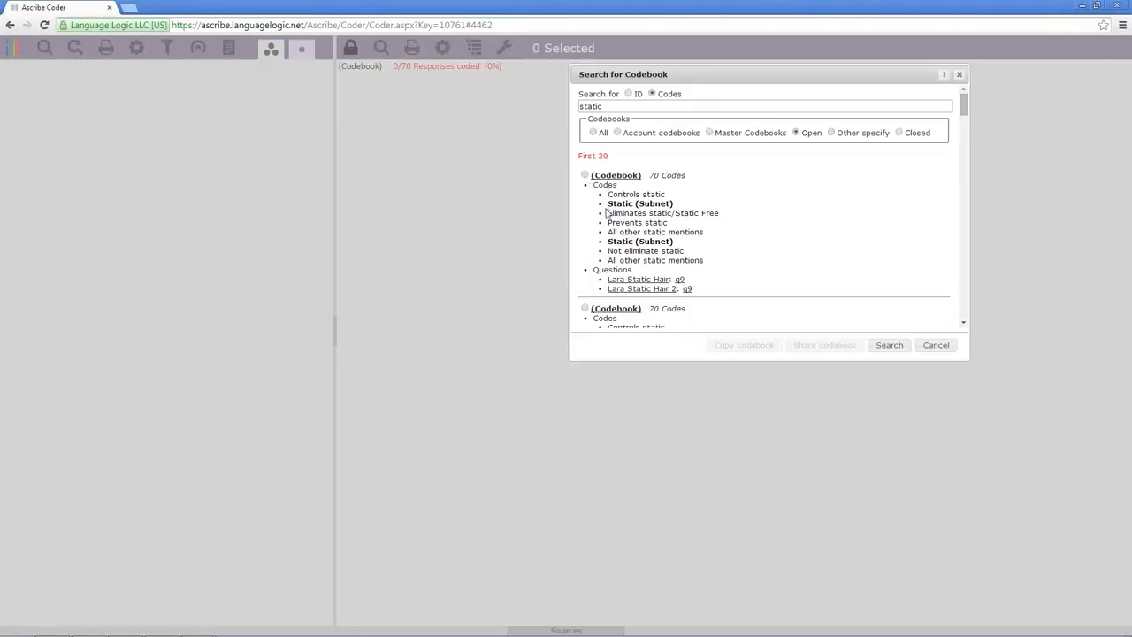
{"action": "left_click", "coordinate": [585, 175]}
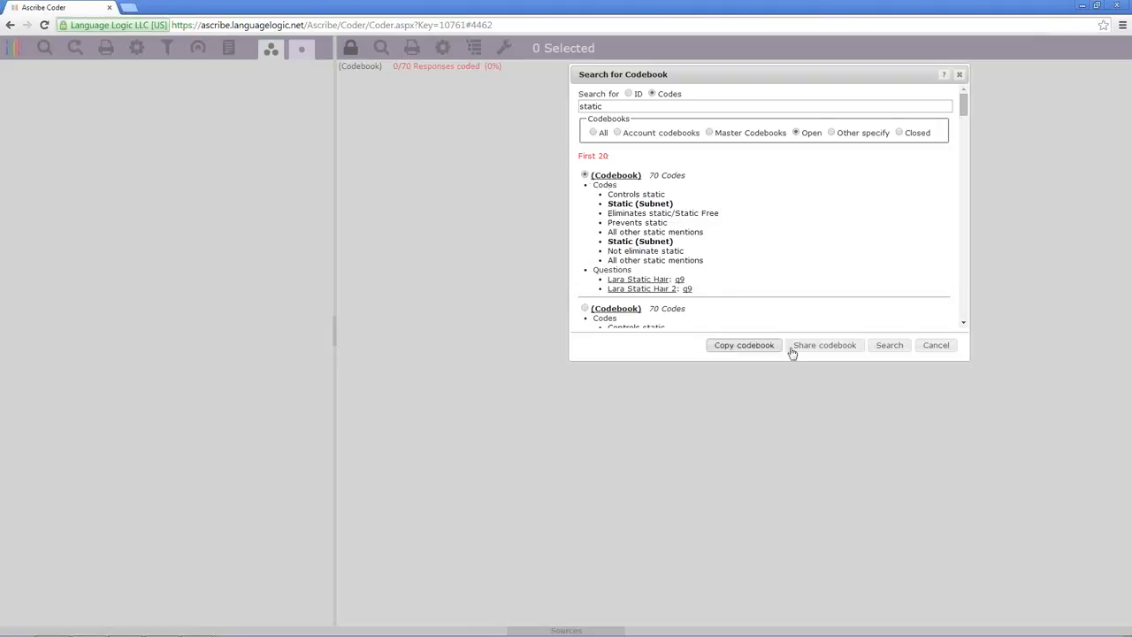
{"action": "left_click", "coordinate": [744, 345]}
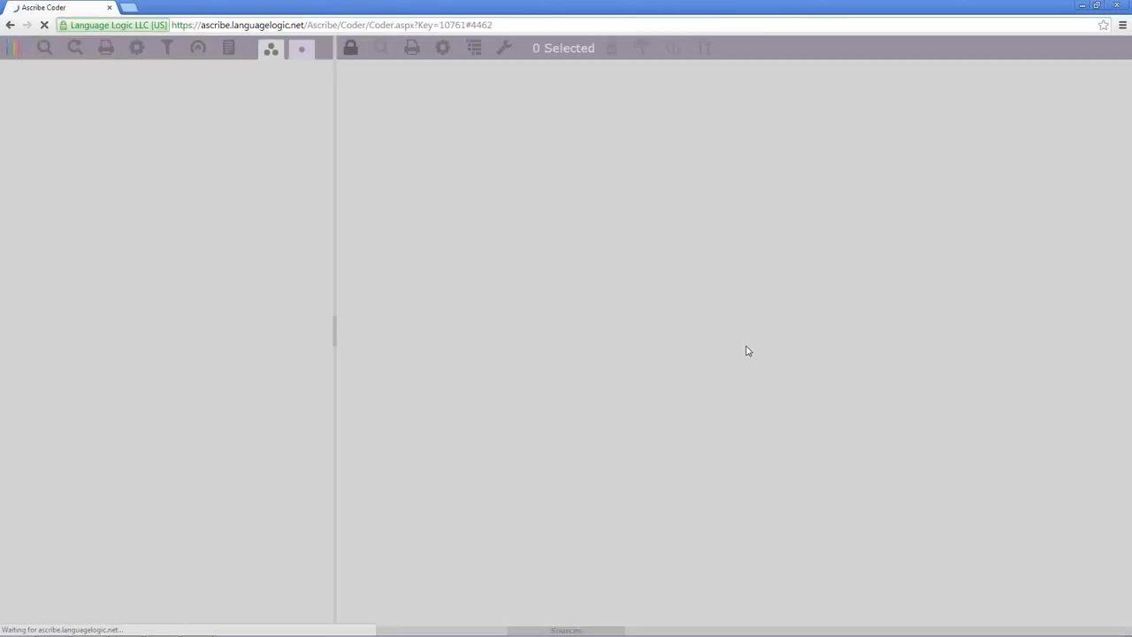
{"action": "scroll", "coordinate": [644, 331], "scroll_direction": "down", "scroll_amount": 1}
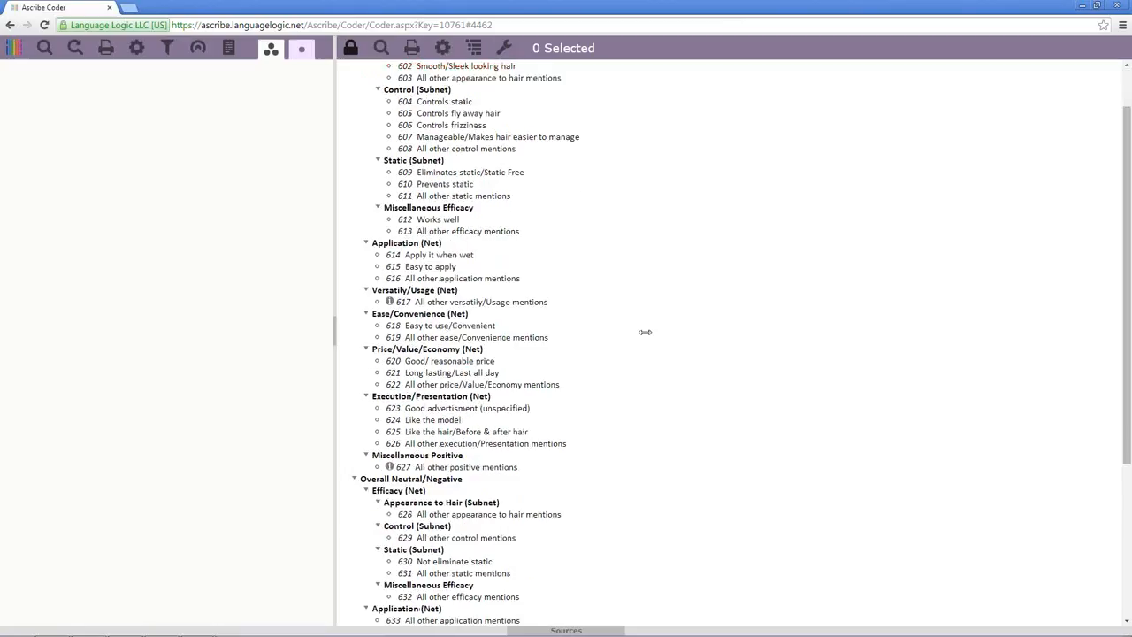
{"action": "scroll", "coordinate": [647, 331], "scroll_direction": "up", "scroll_amount": 1}
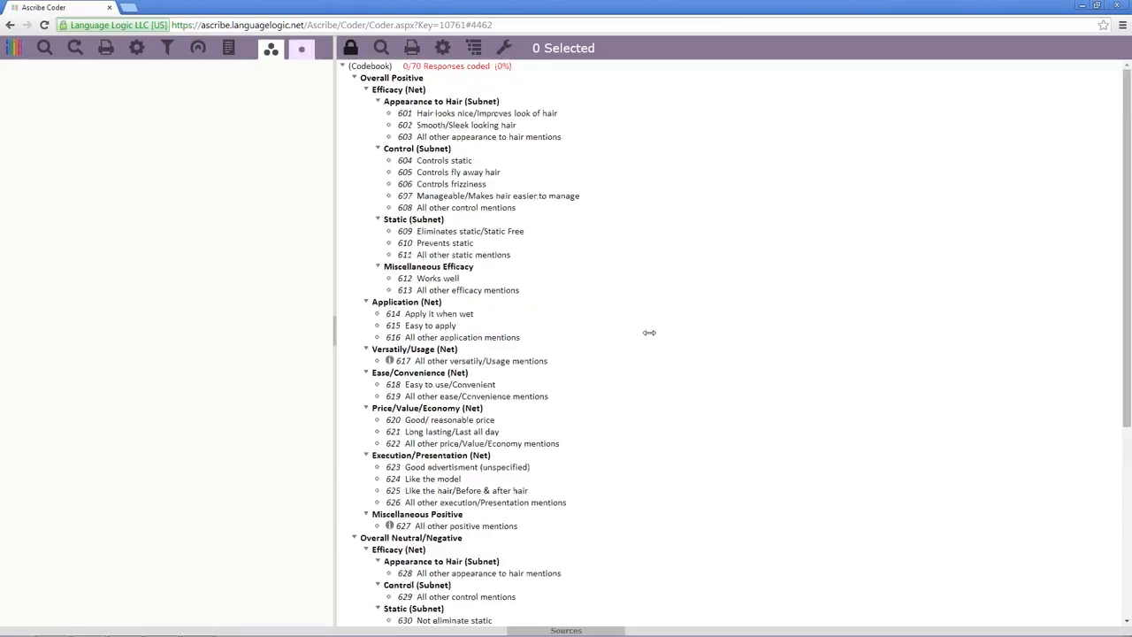
Show the question's source details beneath the codebook, reduce that pane's height, and collapse and re-expand the codebook tree.
{"action": "left_click", "coordinate": [561, 630]}
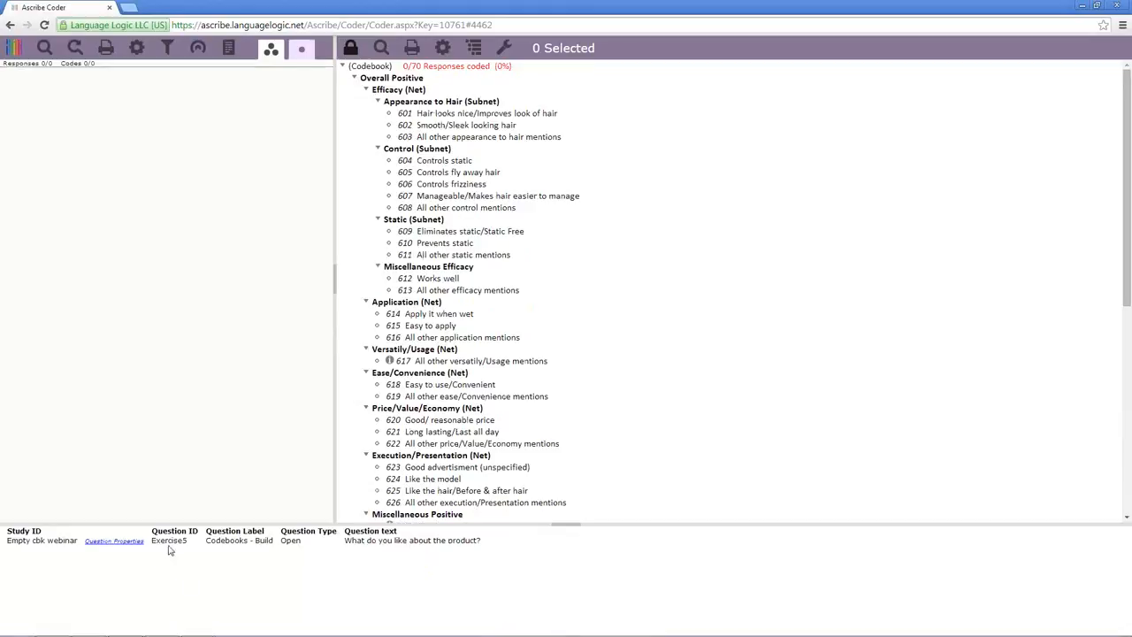
{"action": "left_click_drag", "start_coordinate": [434, 524], "coordinate": [432, 586]}
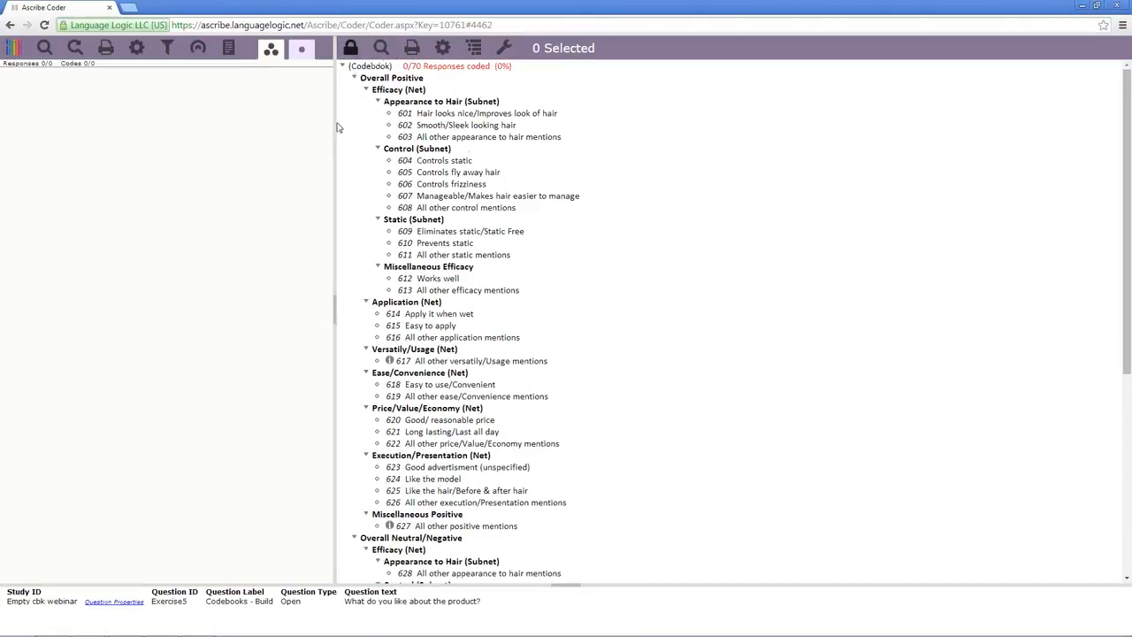
{"action": "left_click", "coordinate": [344, 68]}
{"action": "left_click", "coordinate": [344, 68]}
View the find options for searching within the copied codebook, and leave without running a search.
{"action": "left_click", "coordinate": [382, 50]}
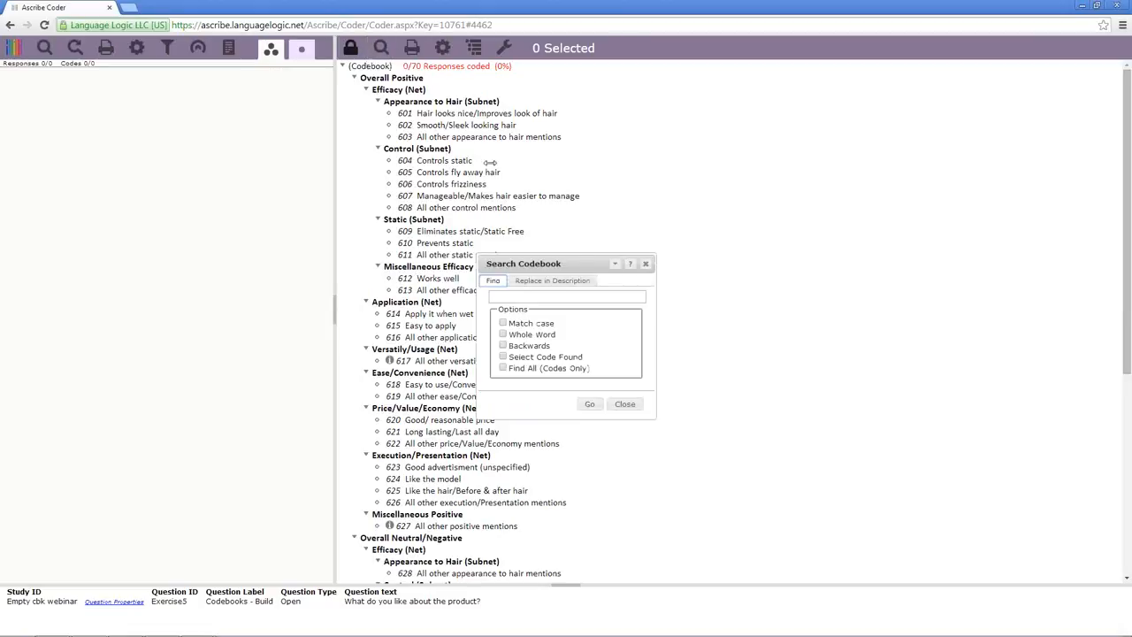
{"action": "left_click_drag", "start_coordinate": [574, 263], "coordinate": [453, 107]}
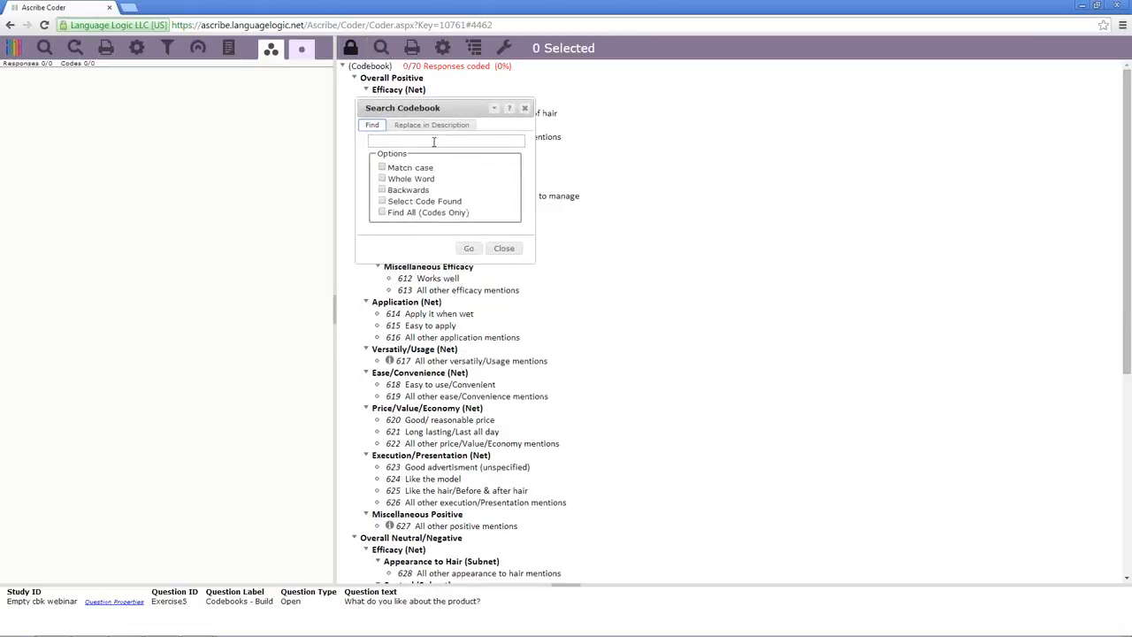
{"action": "left_click", "coordinate": [502, 249]}
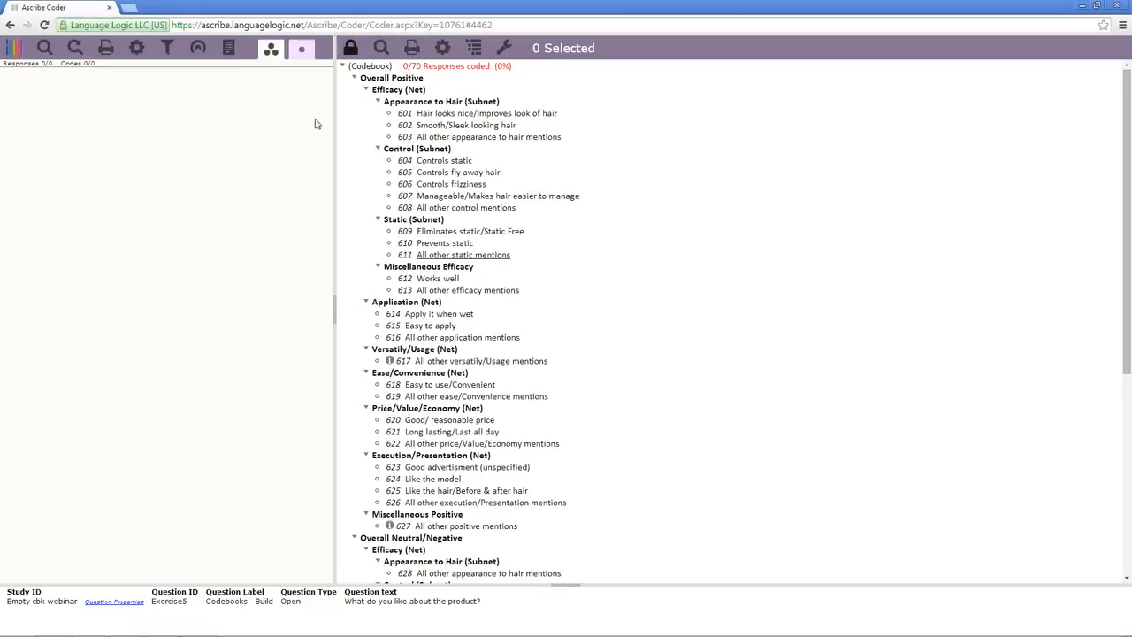
Return from the coder to the study's Questions list and open the options for copying or sharing Exercise5's codebook to other questions.
{"action": "left_click", "coordinate": [13, 51]}
{"action": "left_click", "coordinate": [35, 69]}
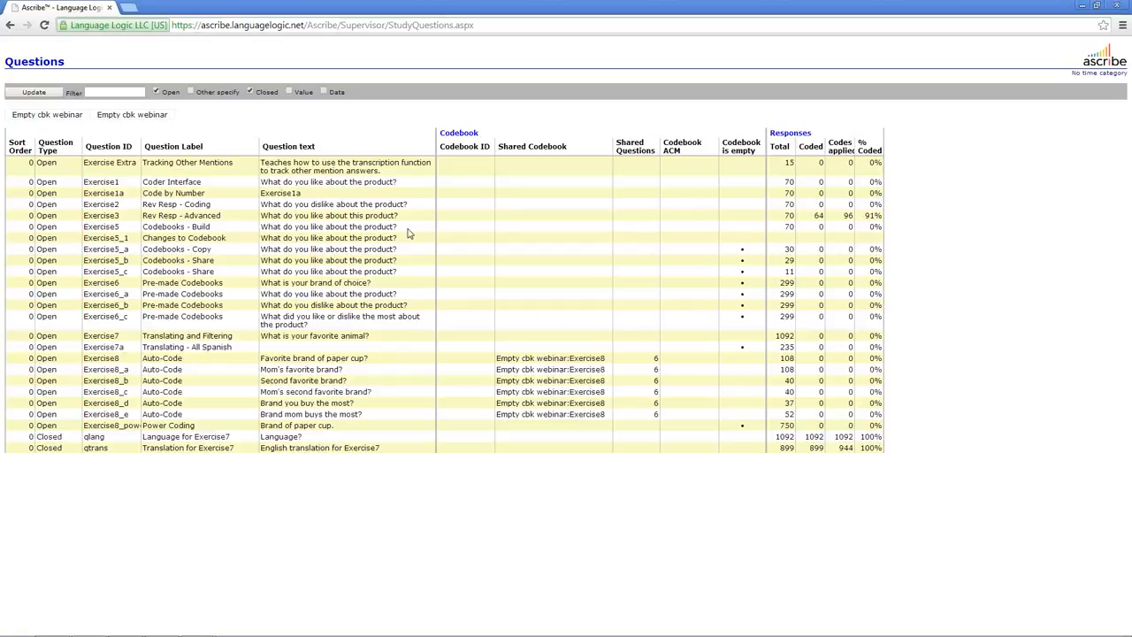
{"action": "right_click", "coordinate": [409, 231]}
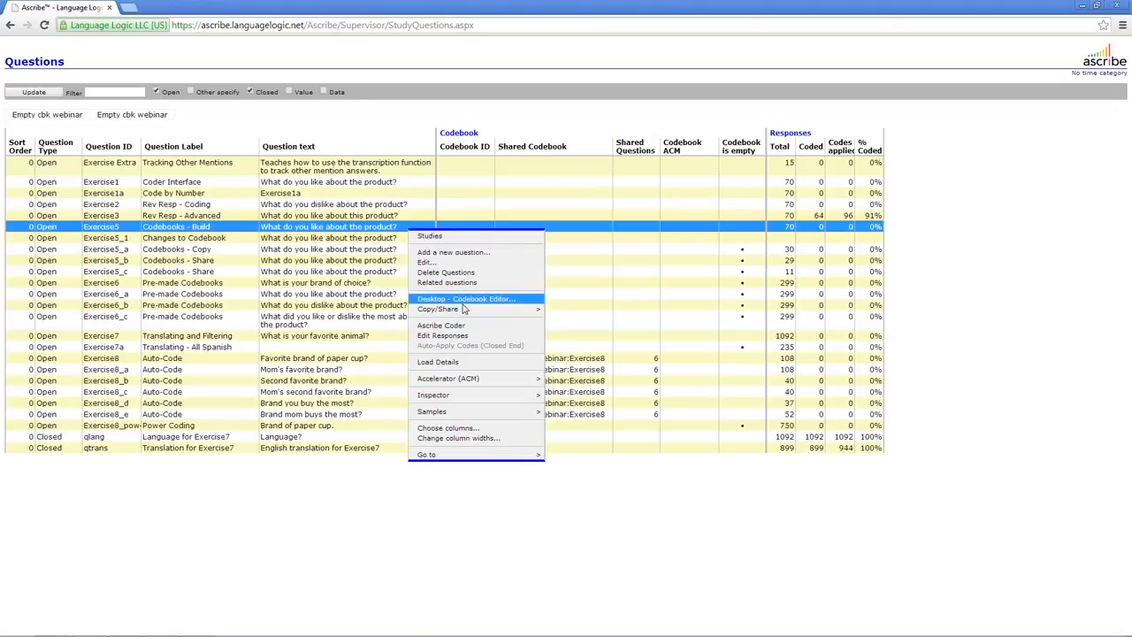
{"action": "mouse_move", "coordinate": [462, 309]}
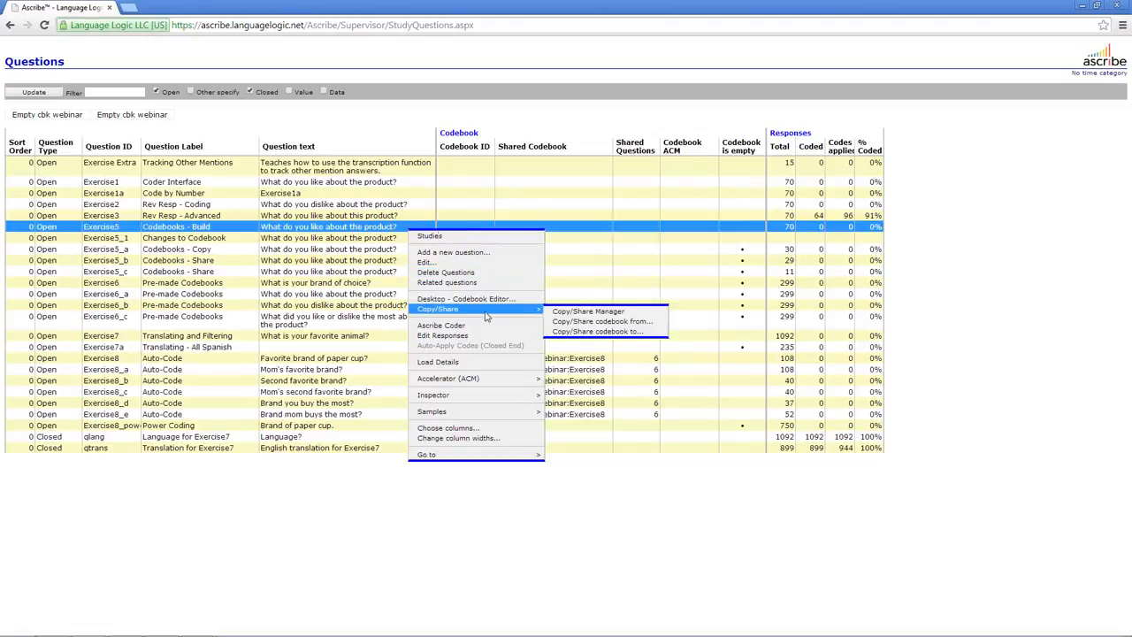
{"action": "left_click", "coordinate": [601, 334]}
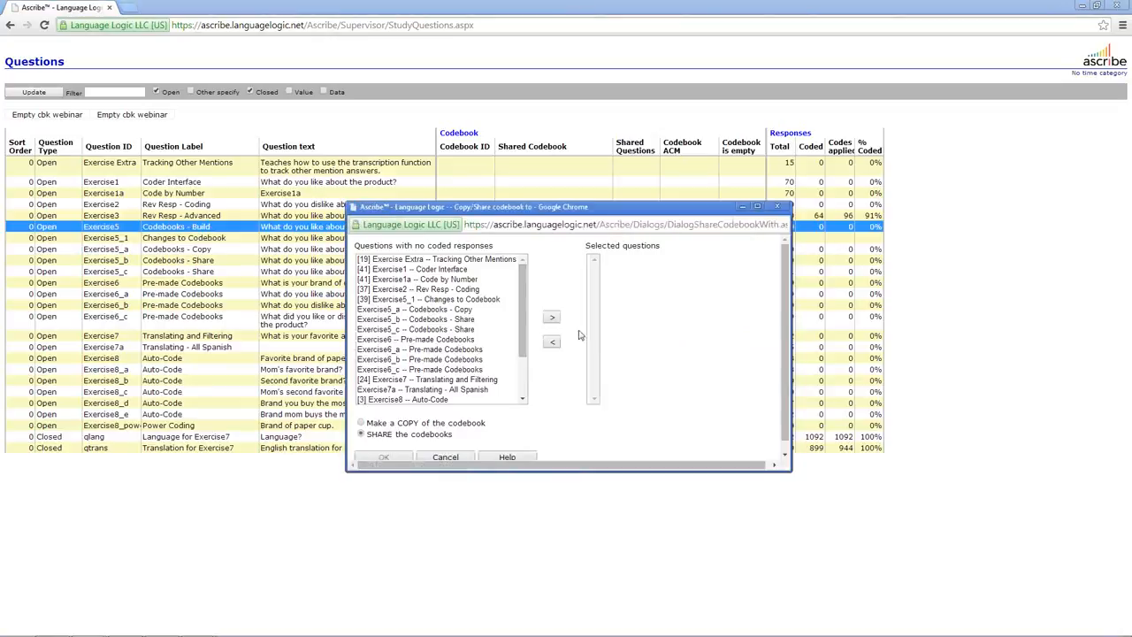
{"action": "left_click_drag", "start_coordinate": [528, 294], "coordinate": [522, 272]}
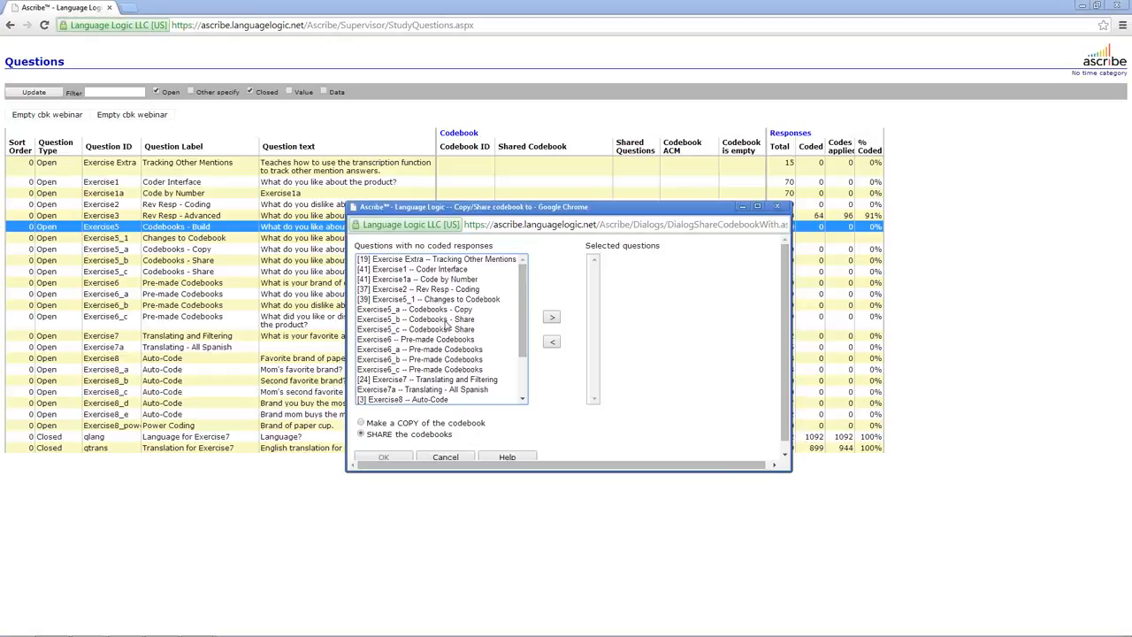
Share the Exercise5 codebook with questions Exercise5_a, Exercise5_b and Exercise5_c.
{"action": "left_click", "coordinate": [446, 312]}
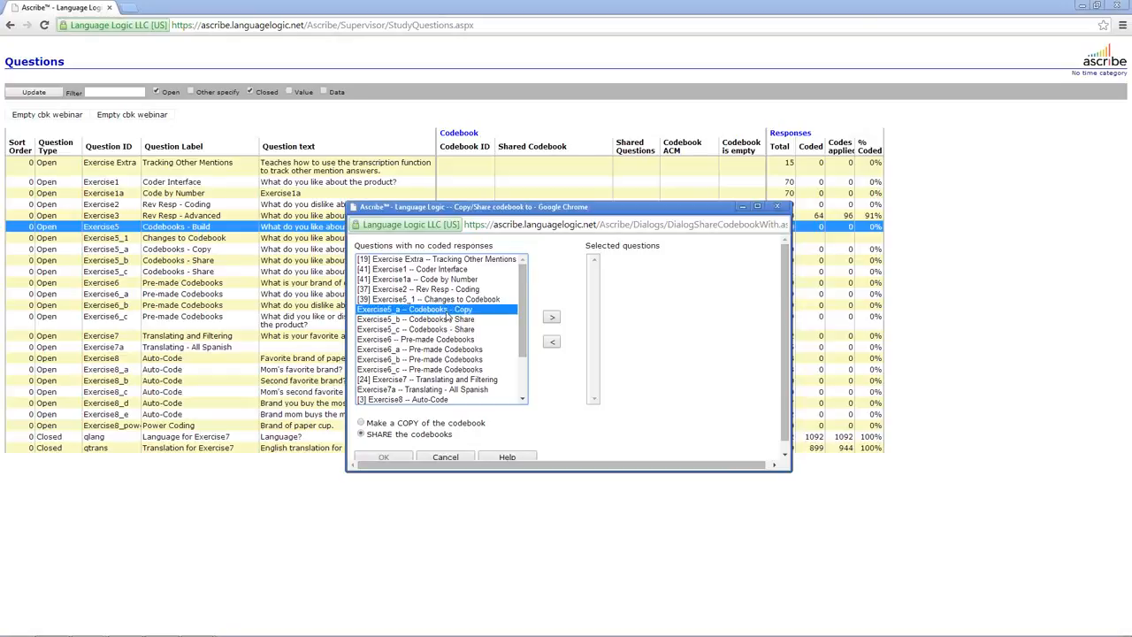
{"action": "left_click", "coordinate": [441, 330], "text": "shift"}
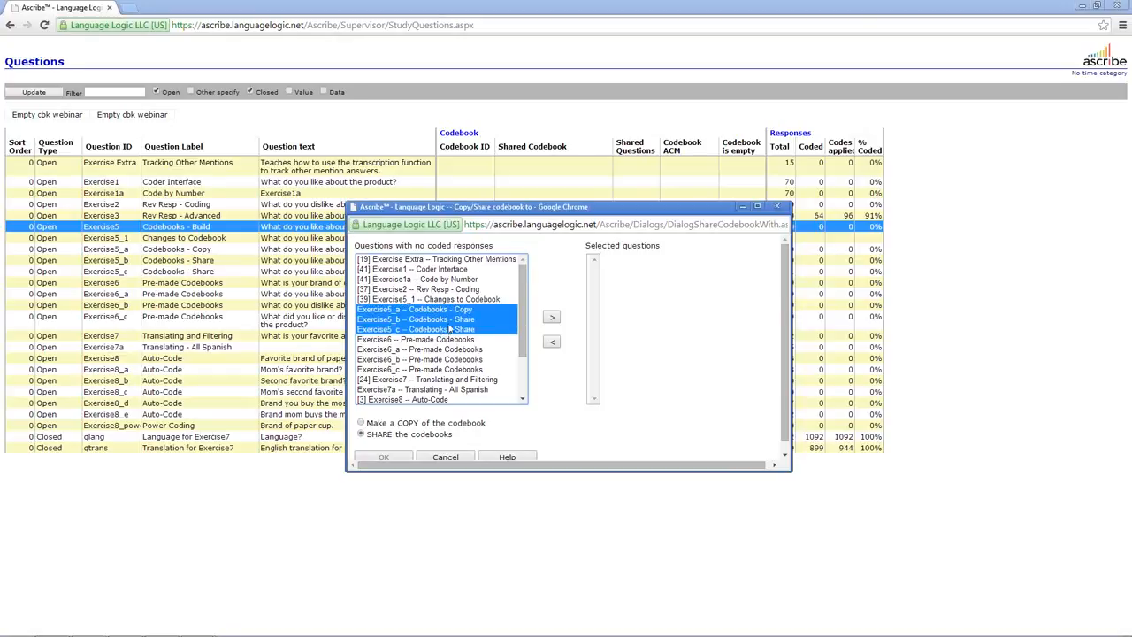
{"action": "left_click", "coordinate": [552, 317]}
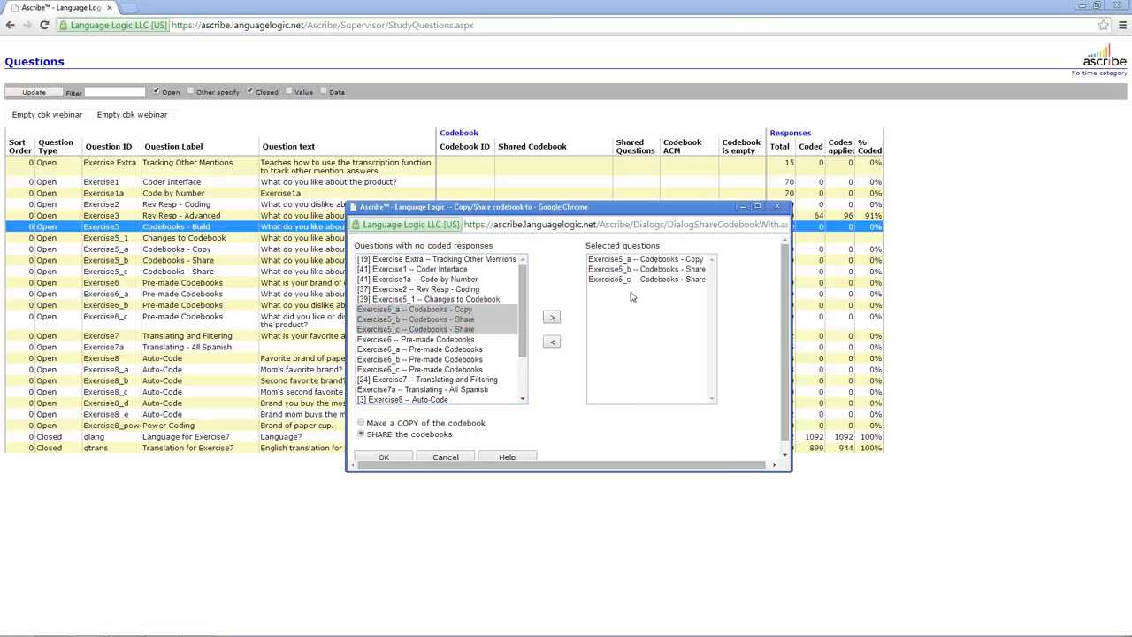
{"action": "left_click", "coordinate": [383, 458]}
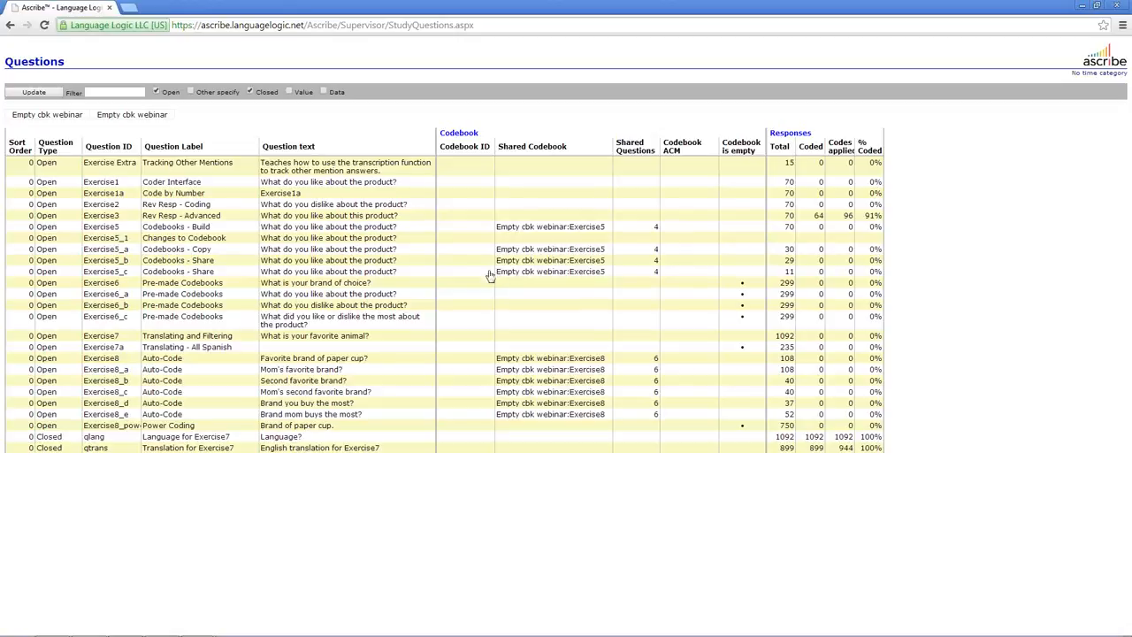
View the sources available for copying or sharing a codebook into Exercise6, including another study, account codebooks and Accelerator Coding Model.
{"action": "right_click", "coordinate": [424, 285]}
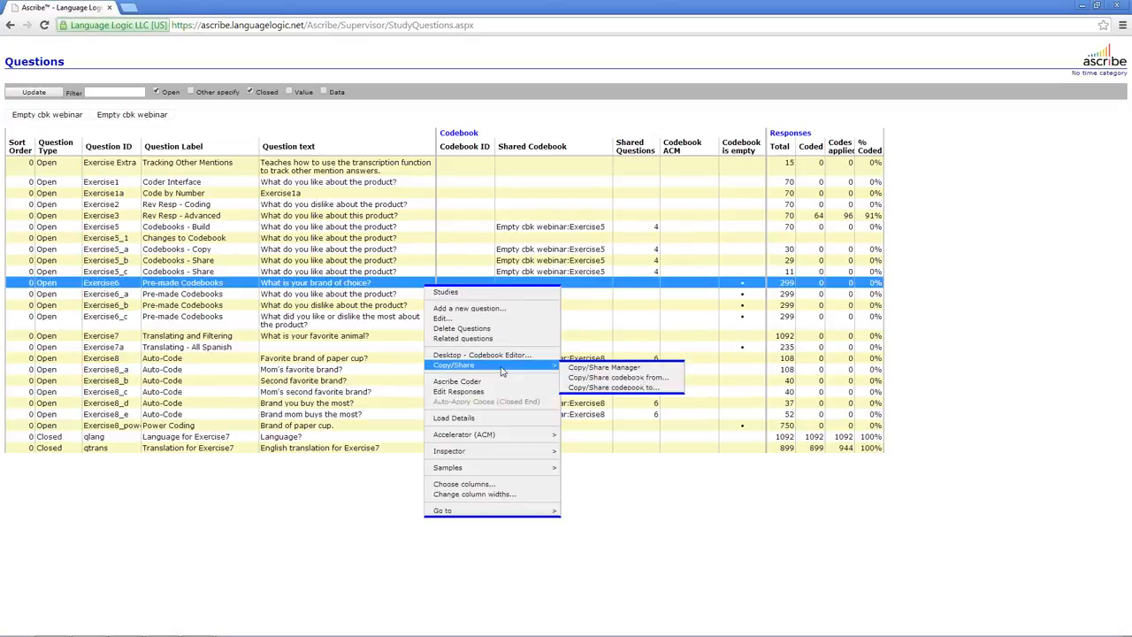
{"action": "mouse_move", "coordinate": [549, 368]}
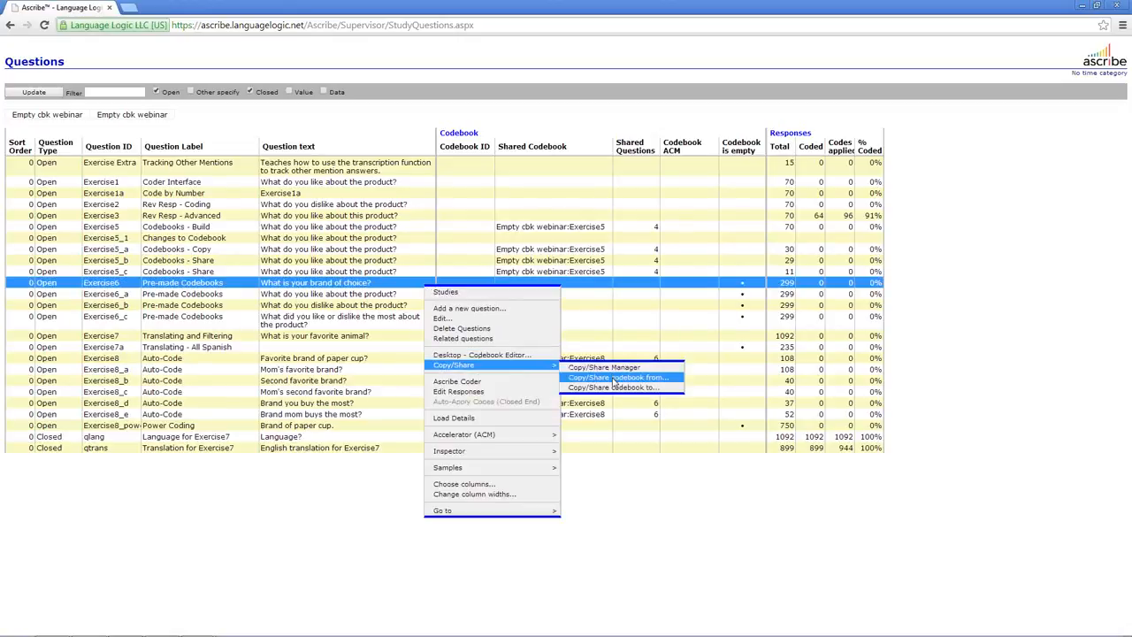
{"action": "left_click", "coordinate": [614, 379]}
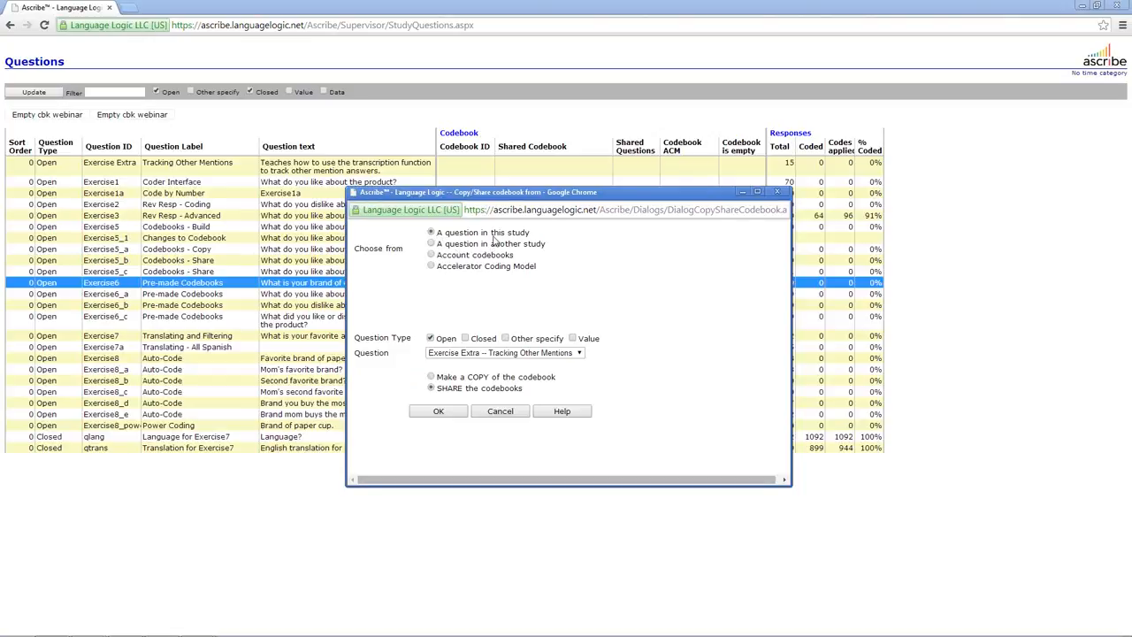
{"action": "left_click", "coordinate": [432, 244]}
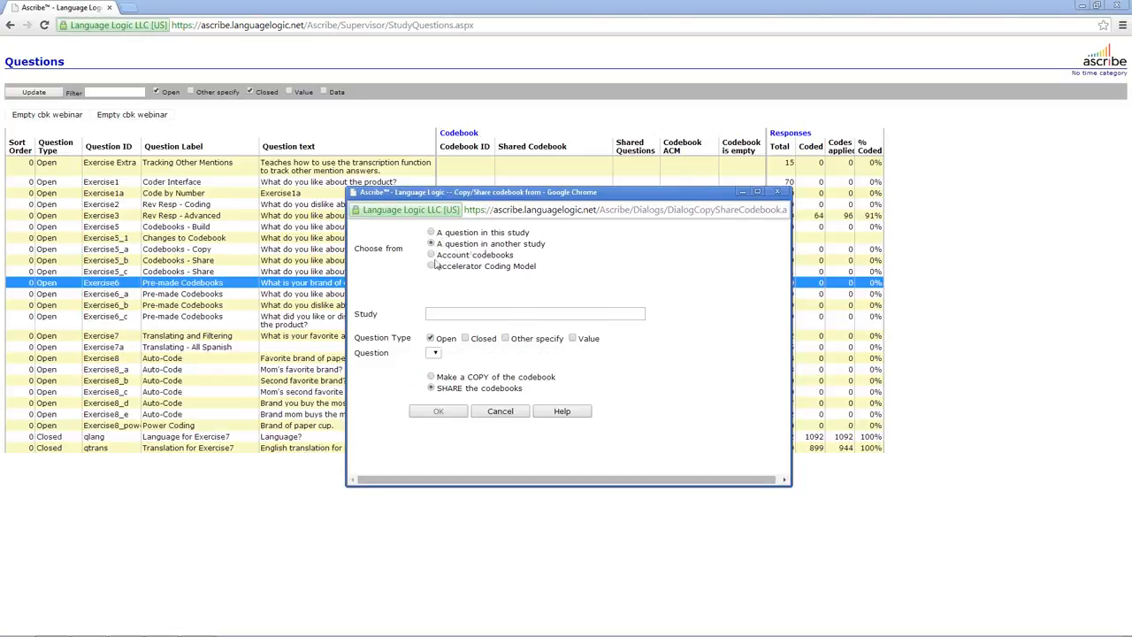
{"action": "left_click", "coordinate": [432, 256]}
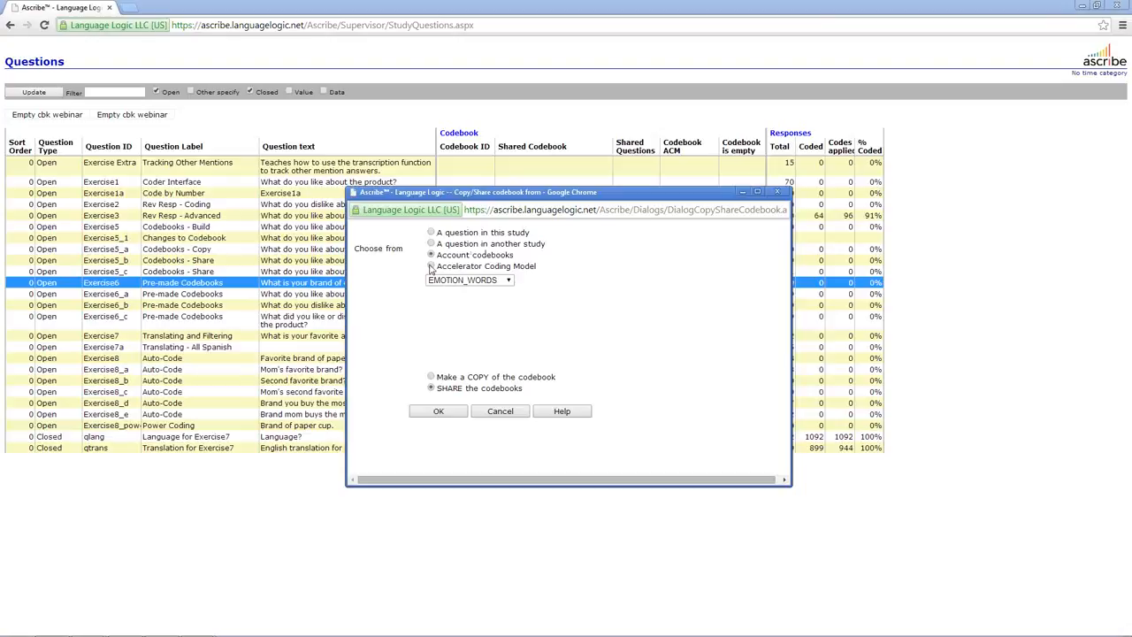
{"action": "left_click", "coordinate": [430, 266]}
Choose the account codebook Paper Cup Brand List as the source for Exercise6, with the option to make a copy.
{"action": "left_click", "coordinate": [431, 255]}
{"action": "left_click", "coordinate": [509, 280]}
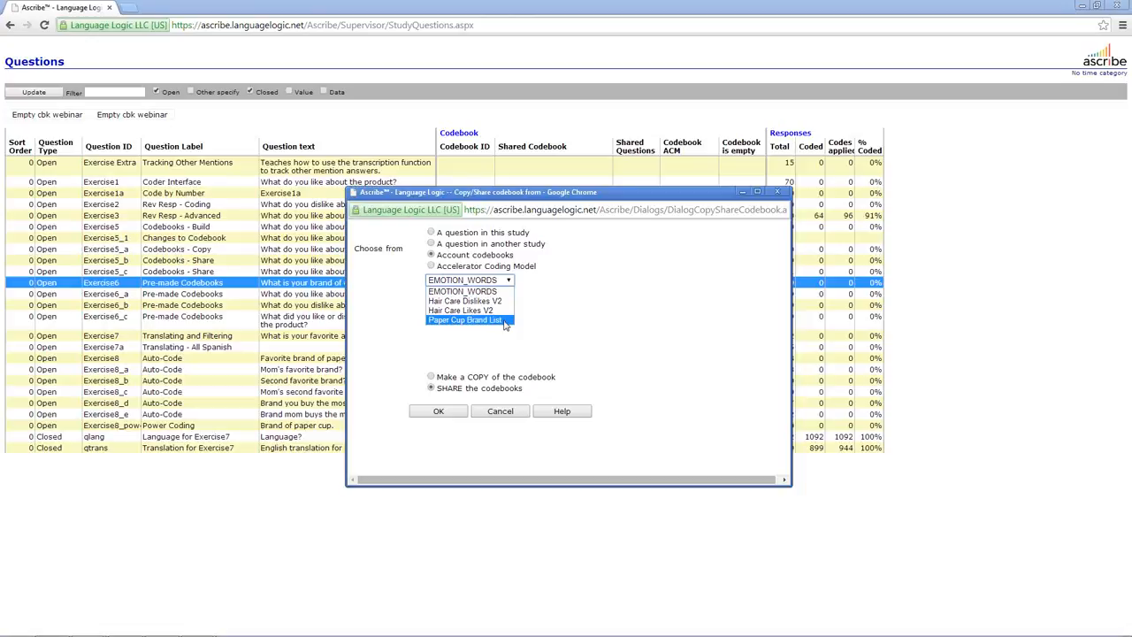
{"action": "left_click", "coordinate": [505, 324]}
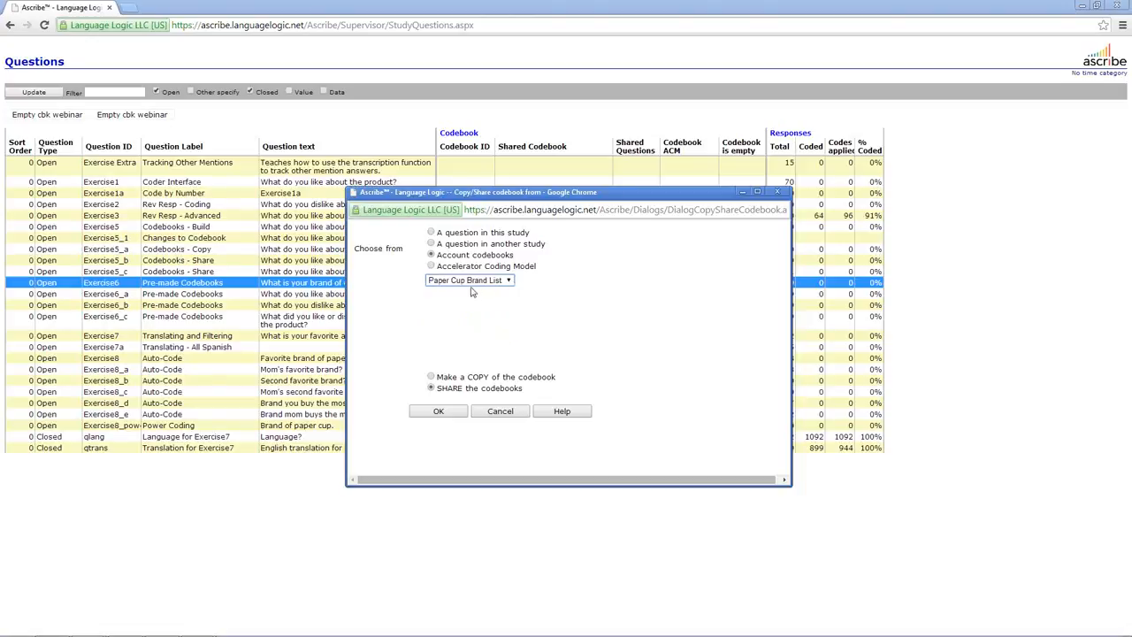
{"action": "left_click", "coordinate": [432, 377]}
Change the codebook source to a question in another study and search the studies for "stat".
{"action": "left_click", "coordinate": [431, 243]}
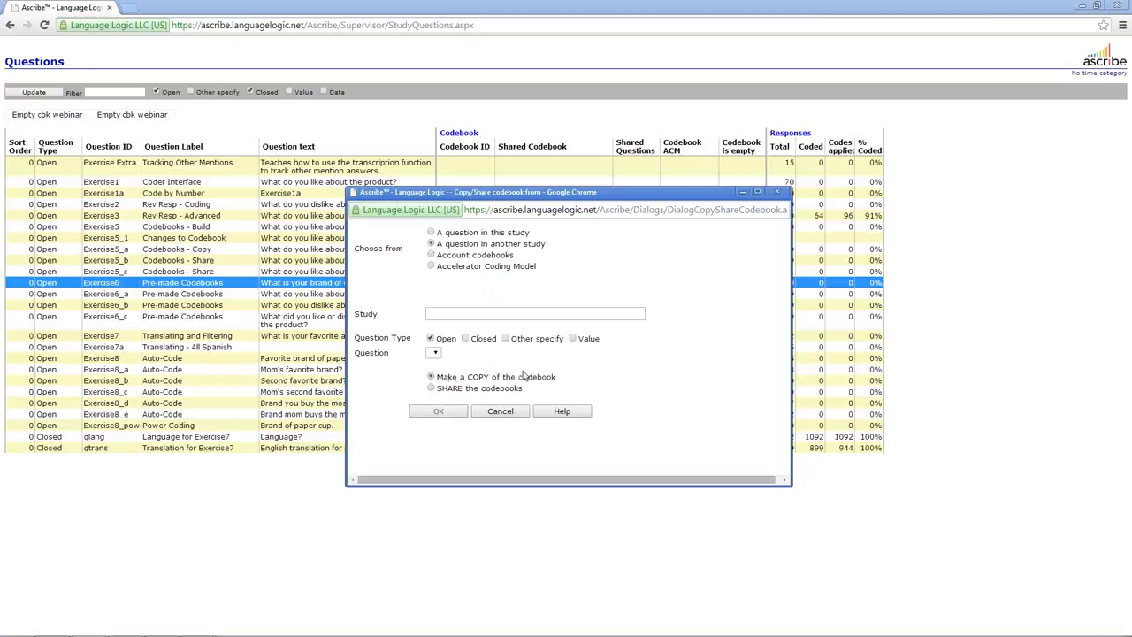
{"action": "left_click", "coordinate": [476, 314]}
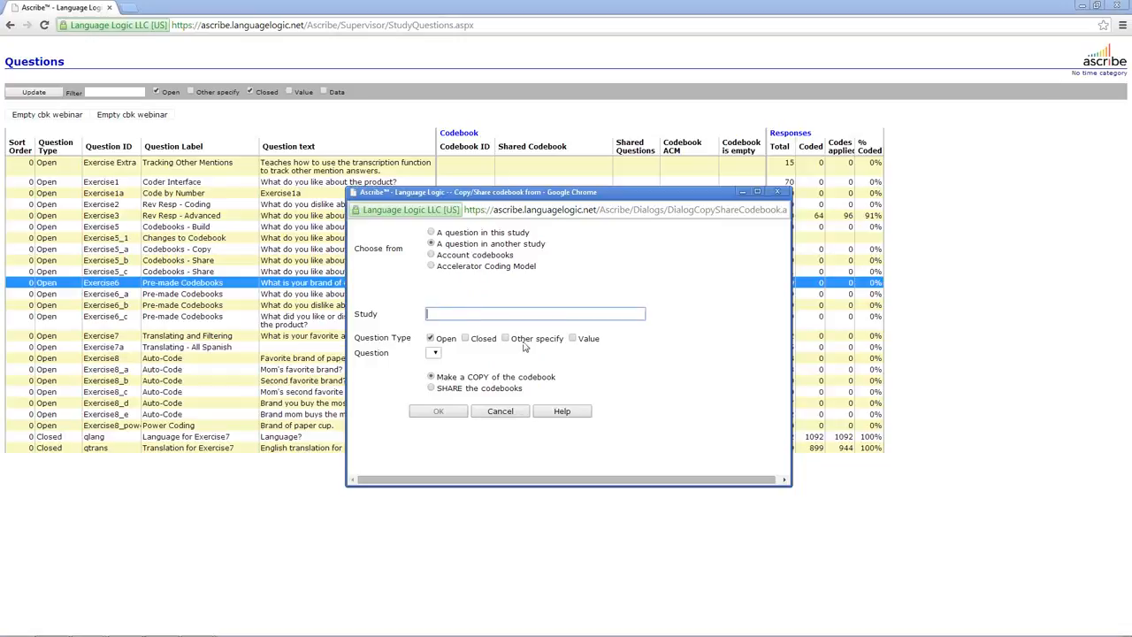
{"action": "type", "text": "stat"}
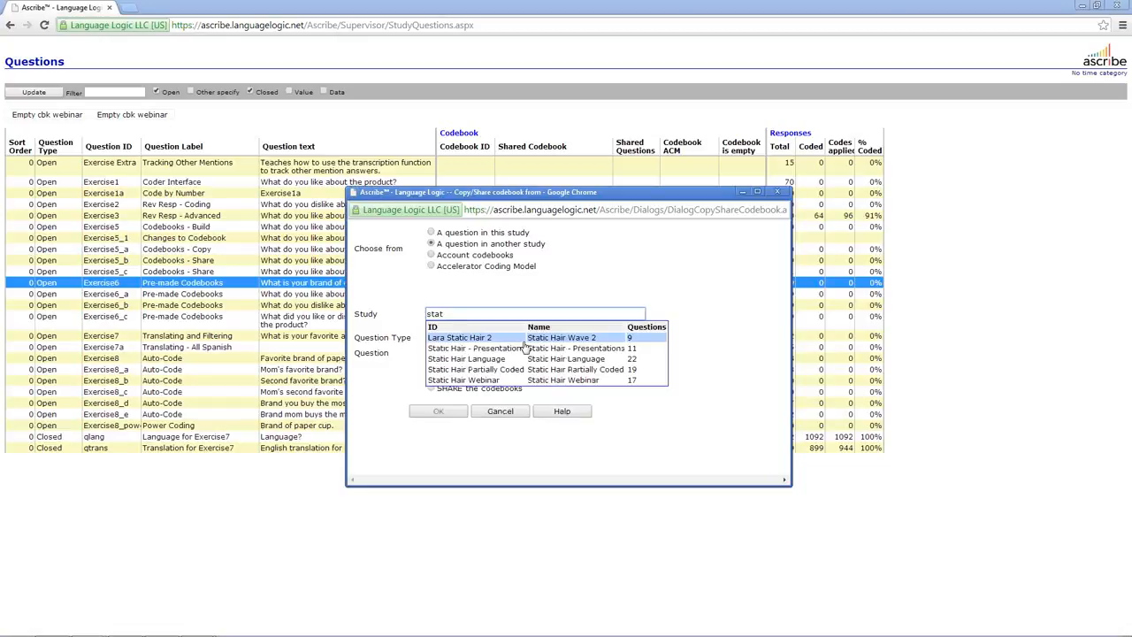
Try searching the source studies for "hair", and return to the search for "stat".
{"action": "key", "text": "BackSpace"}
{"action": "key", "text": "BackSpace"}
{"action": "key", "text": "BackSpace"}
{"action": "key", "text": "BackSpace"}
{"action": "type", "text": "ha"}
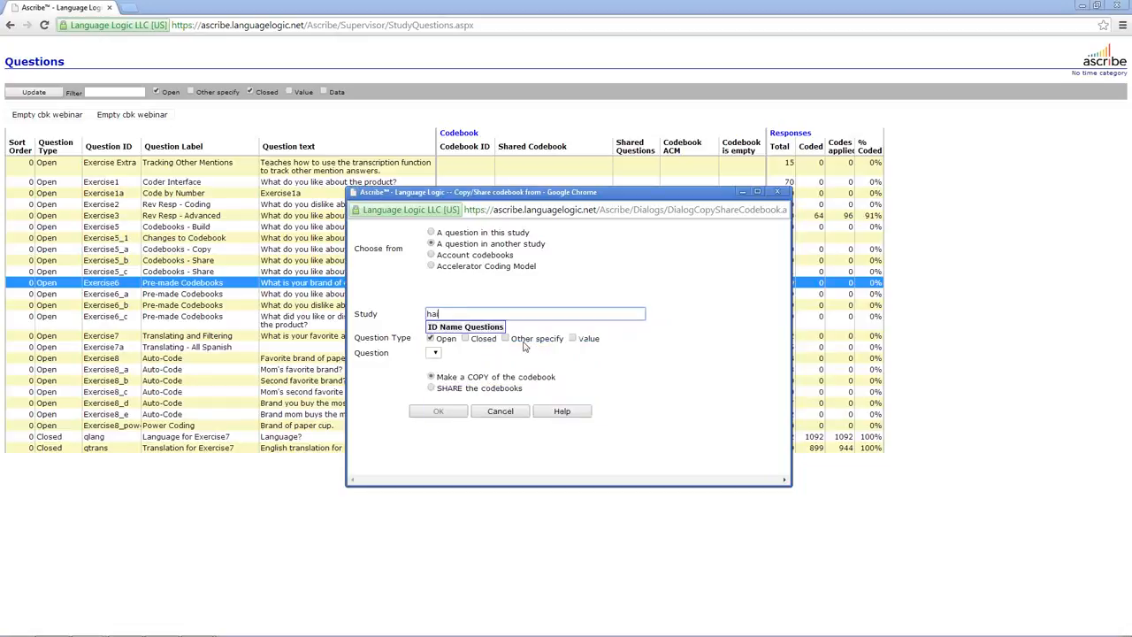
{"action": "type", "text": "ir"}
{"action": "key", "text": "BackSpace"}
{"action": "key", "text": "BackSpace"}
{"action": "key", "text": "BackSpace"}
{"action": "key", "text": "BackSpace"}
{"action": "type", "text": "stat"}
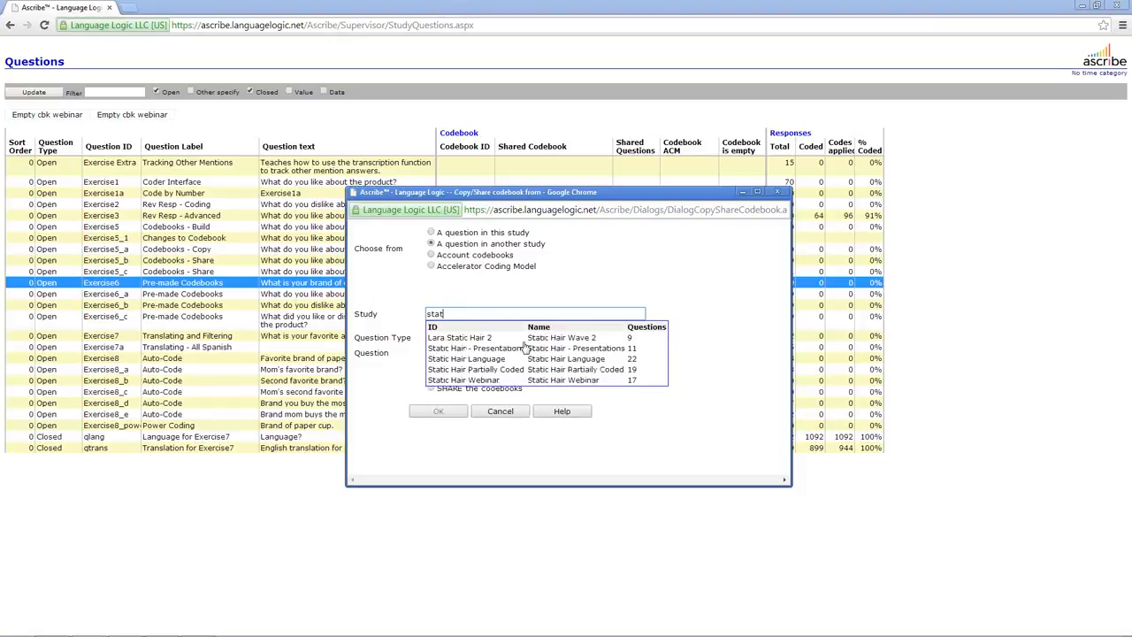
{"action": "key", "text": "Down"}
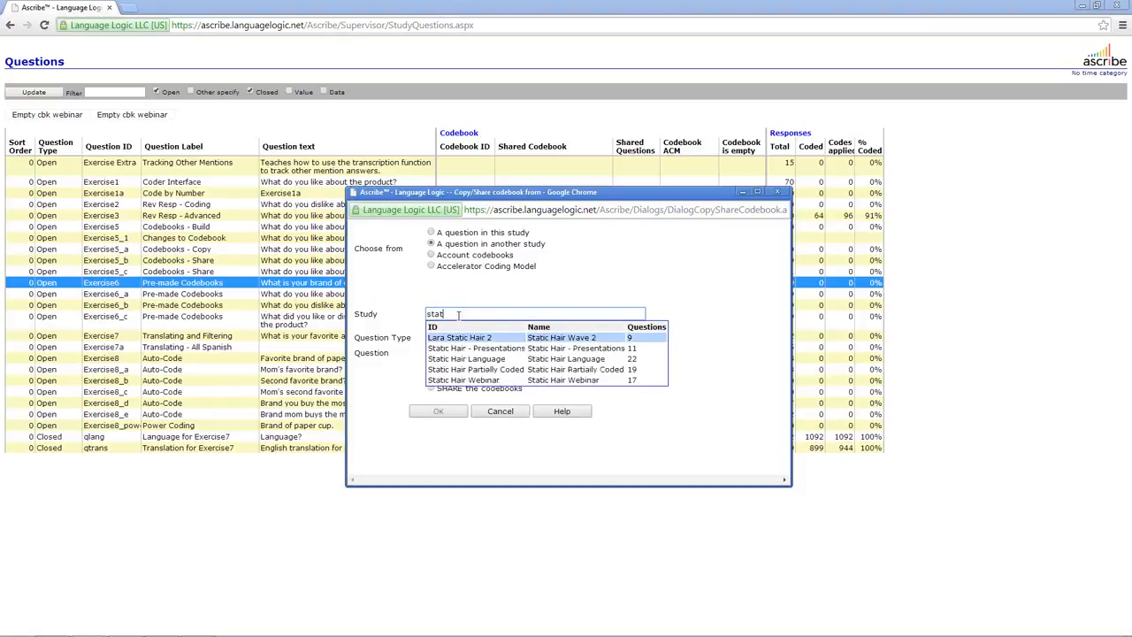
Retry the "hair" study search, replace it with a search on the word's other term, and choose Static Hair Webinar as the source study.
{"action": "left_click_drag", "start_coordinate": [460, 315], "coordinate": [411, 317]}
{"action": "type", "text": "hair"}
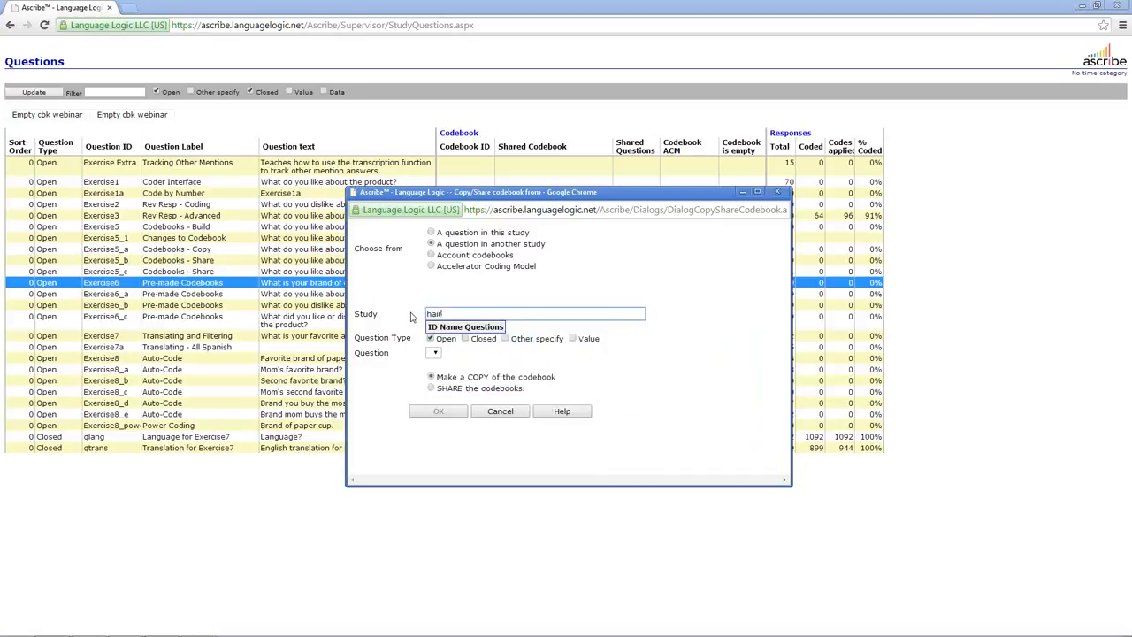
{"action": "key", "text": "BackSpace"}
{"action": "key", "text": "BackSpace"}
{"action": "type", "text": "stati"}
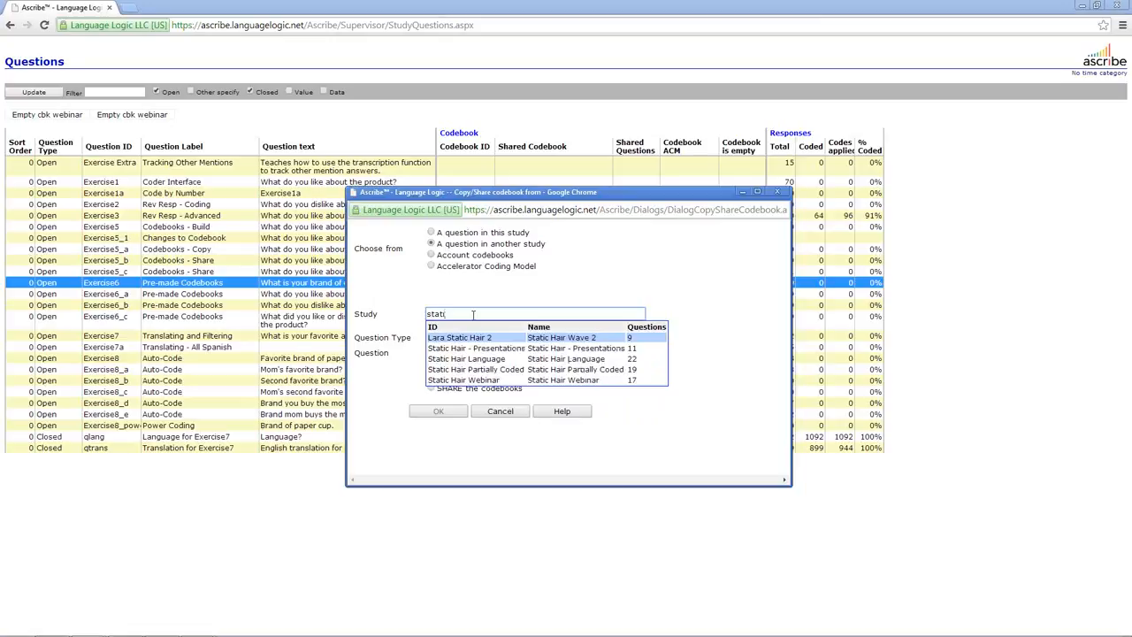
{"action": "left_click", "coordinate": [496, 380]}
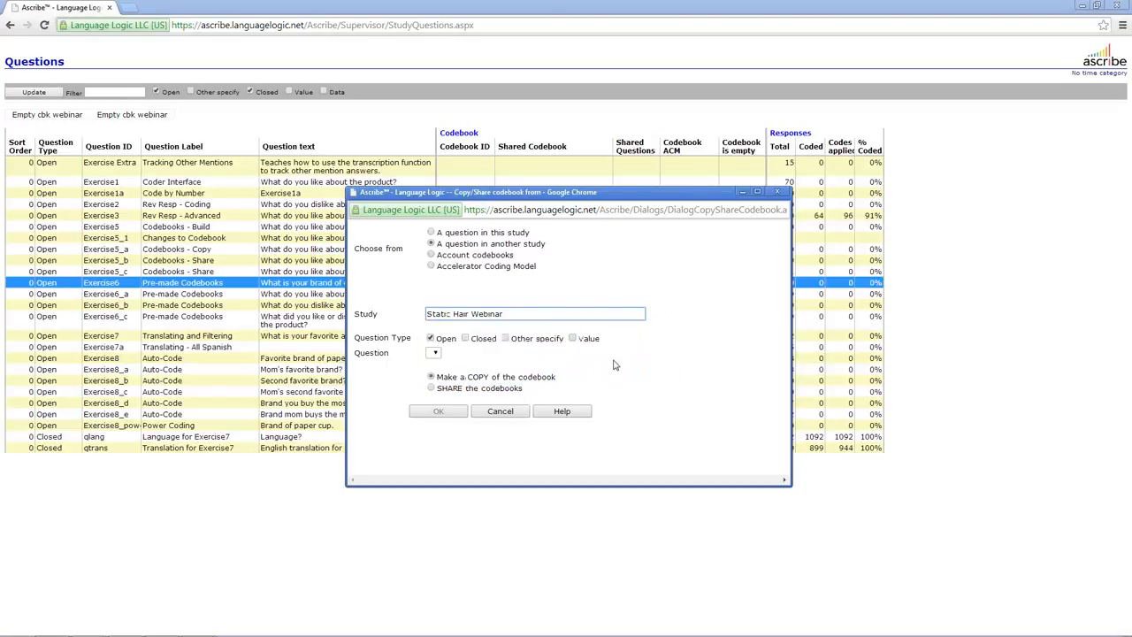
Choose the open question "q7 -- Likes of product" as the codebook source, and cancel the copy into Exercise6.
{"action": "left_click", "coordinate": [430, 339]}
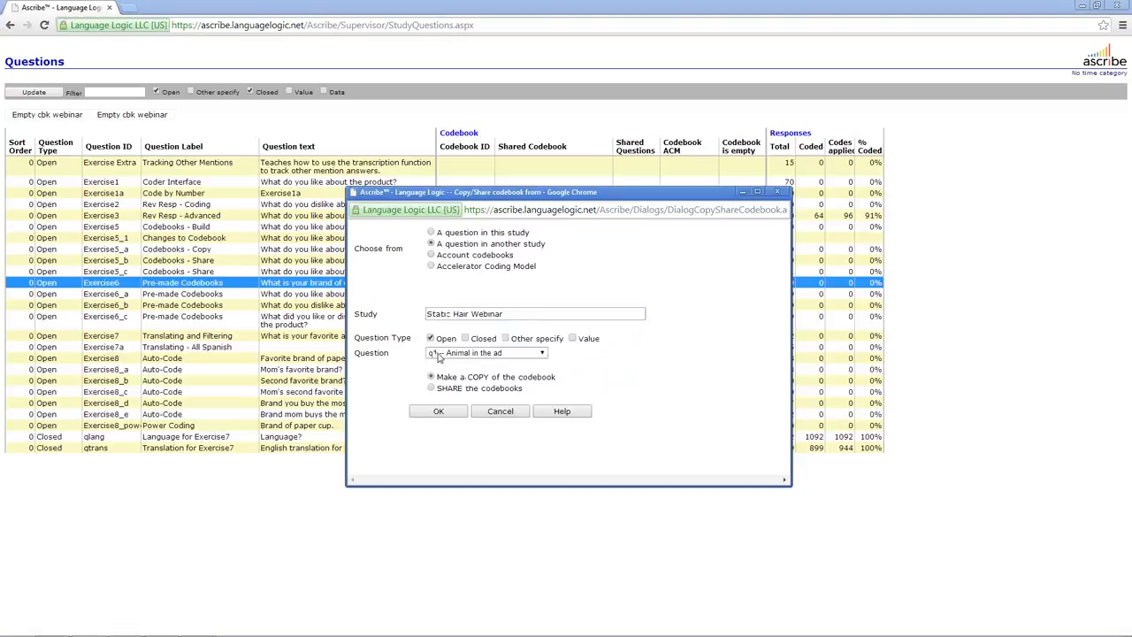
{"action": "left_click", "coordinate": [546, 358]}
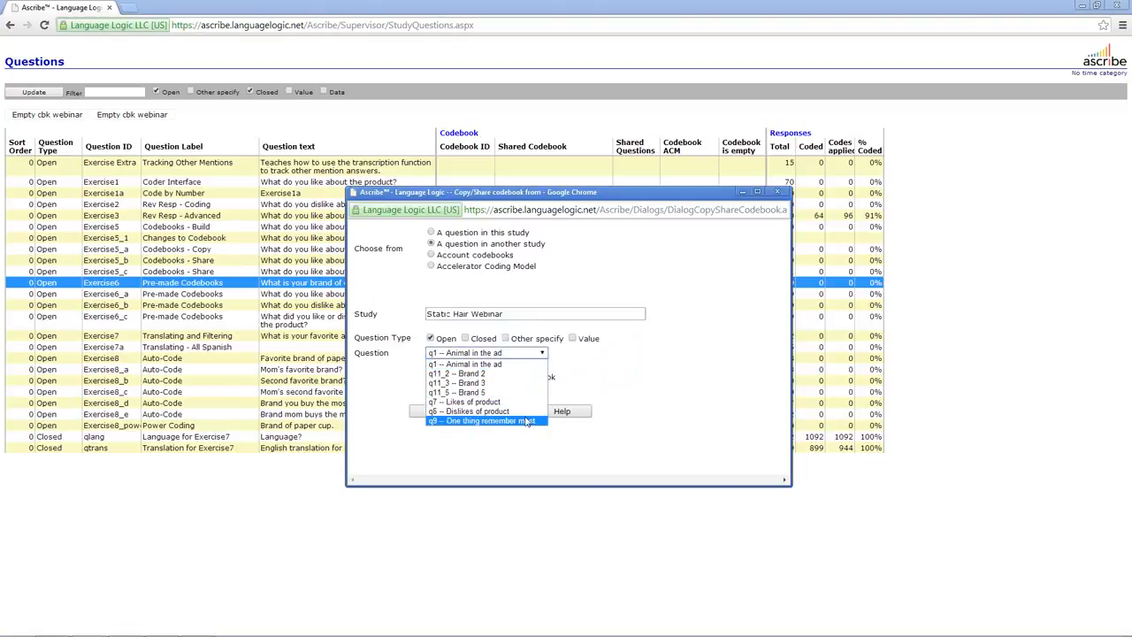
{"action": "left_click", "coordinate": [625, 390]}
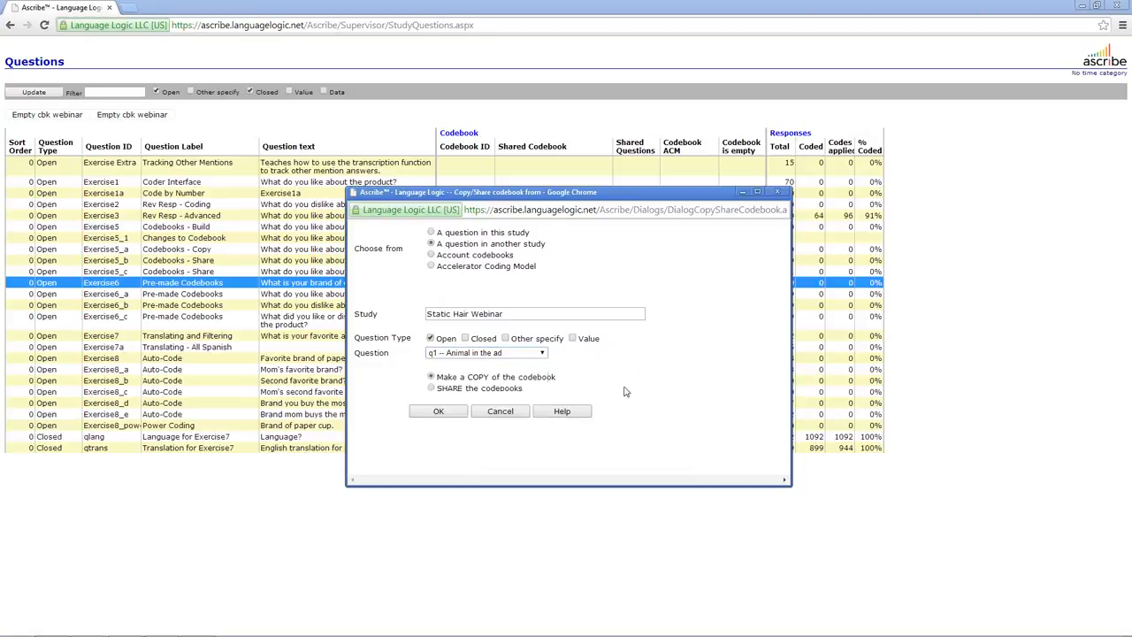
{"action": "left_click", "coordinate": [542, 354]}
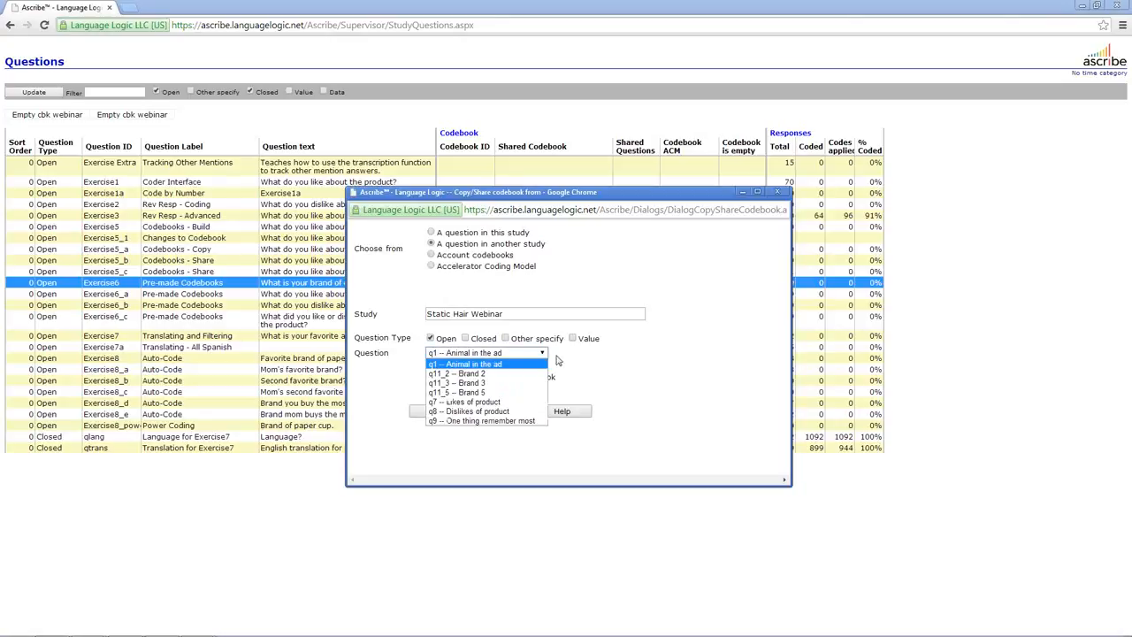
{"action": "left_click", "coordinate": [545, 402]}
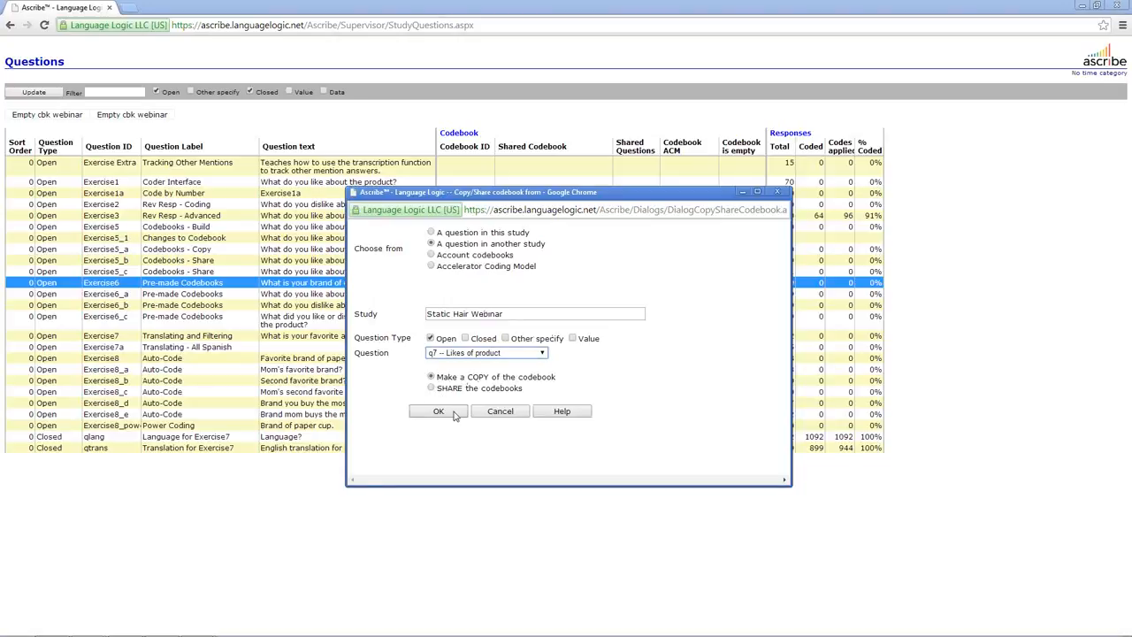
{"action": "left_click", "coordinate": [509, 417]}
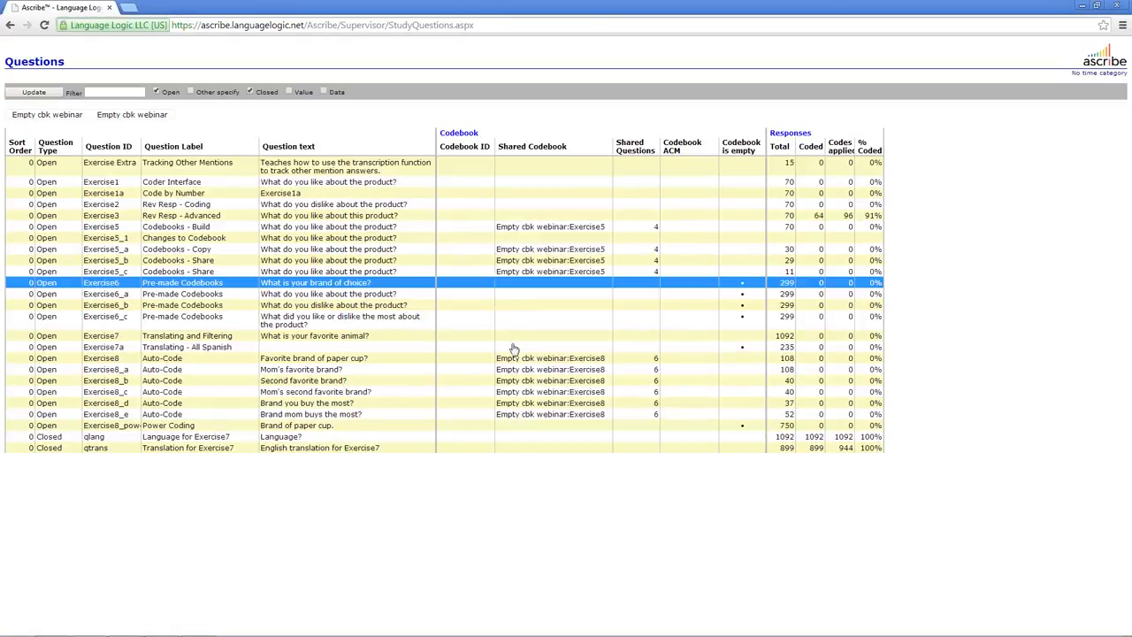
View the Copy/Share options for Exercise6, and go back to the Studies list.
{"action": "right_click", "coordinate": [398, 285]}
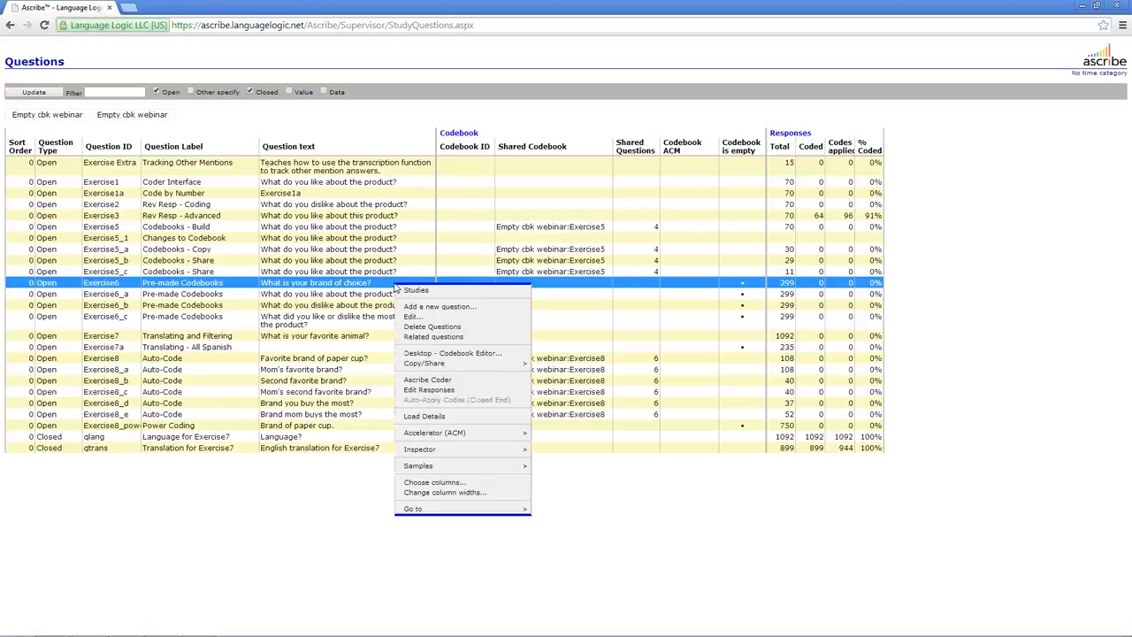
{"action": "mouse_move", "coordinate": [461, 364]}
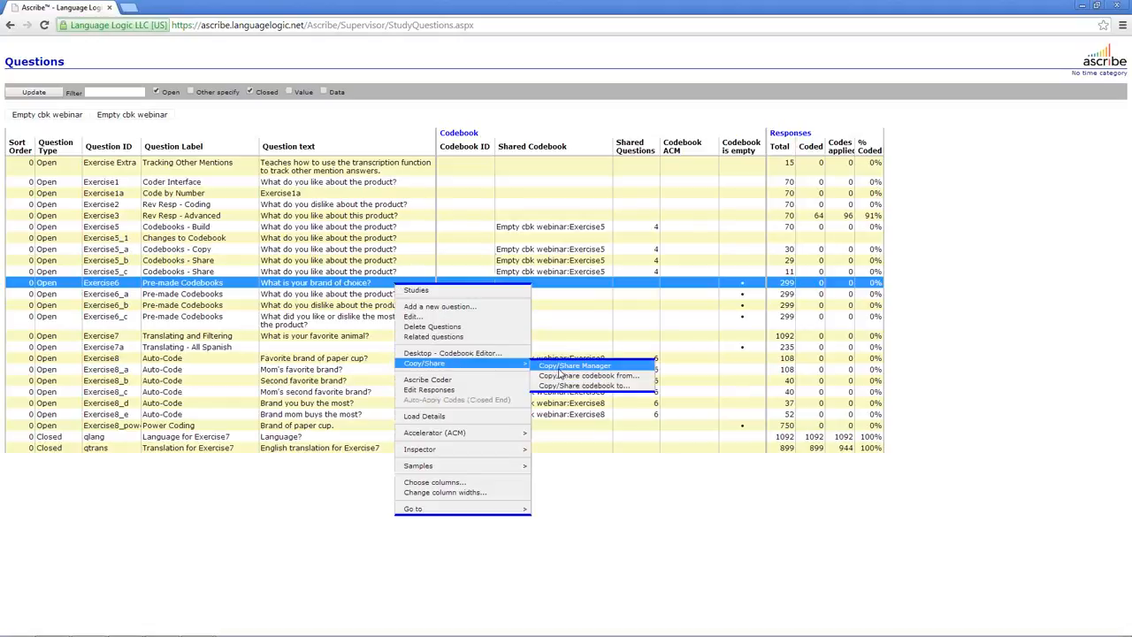
{"action": "right_click", "coordinate": [321, 130]}
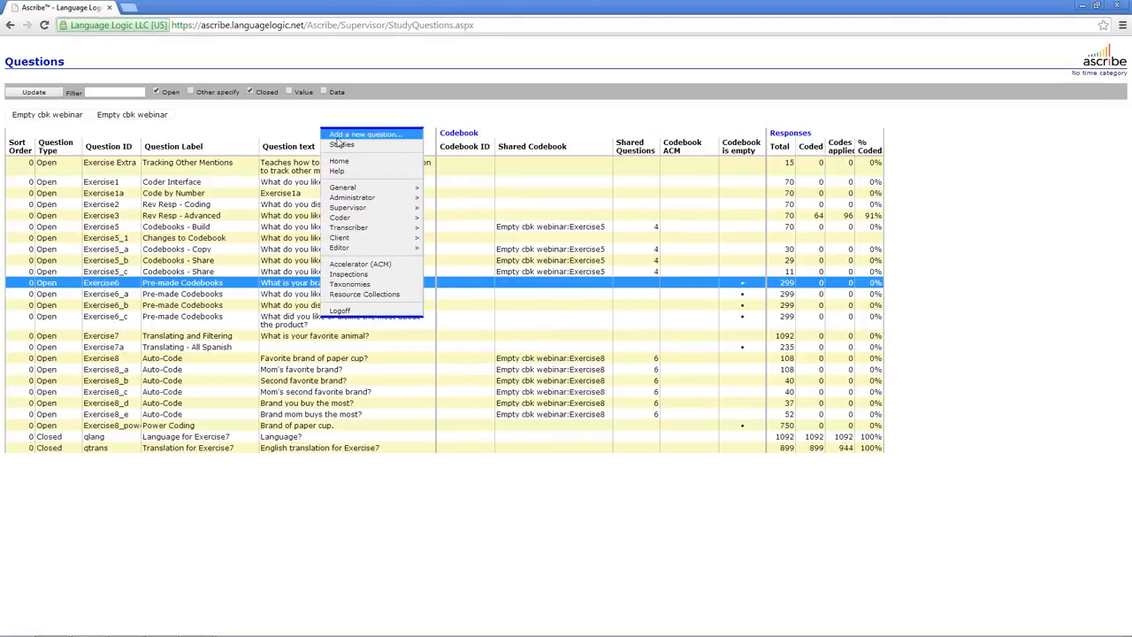
{"action": "left_click", "coordinate": [341, 145]}
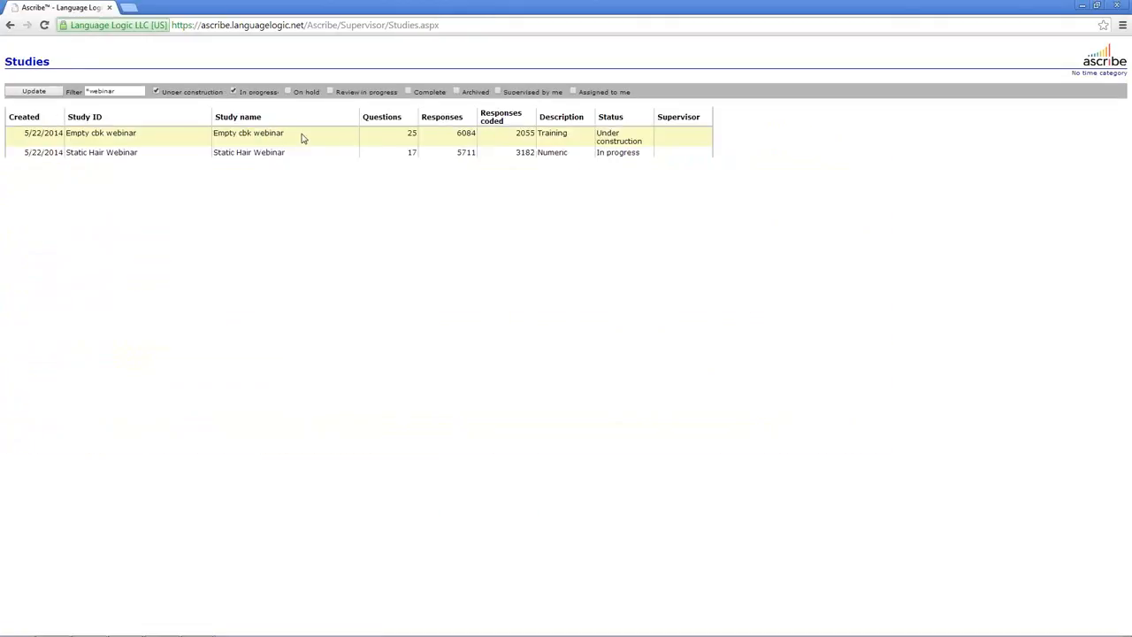
View the Copy/Share Manager for the Empty cbk webinar study, and go to its Questions list.
{"action": "right_click", "coordinate": [301, 135]}
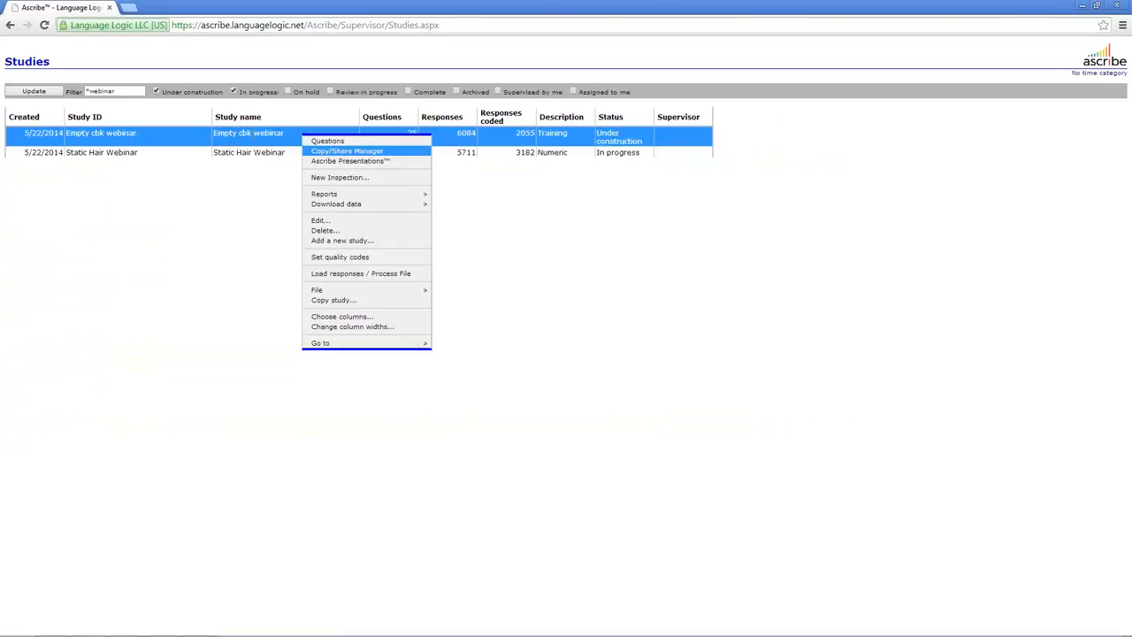
{"action": "left_click", "coordinate": [349, 152]}
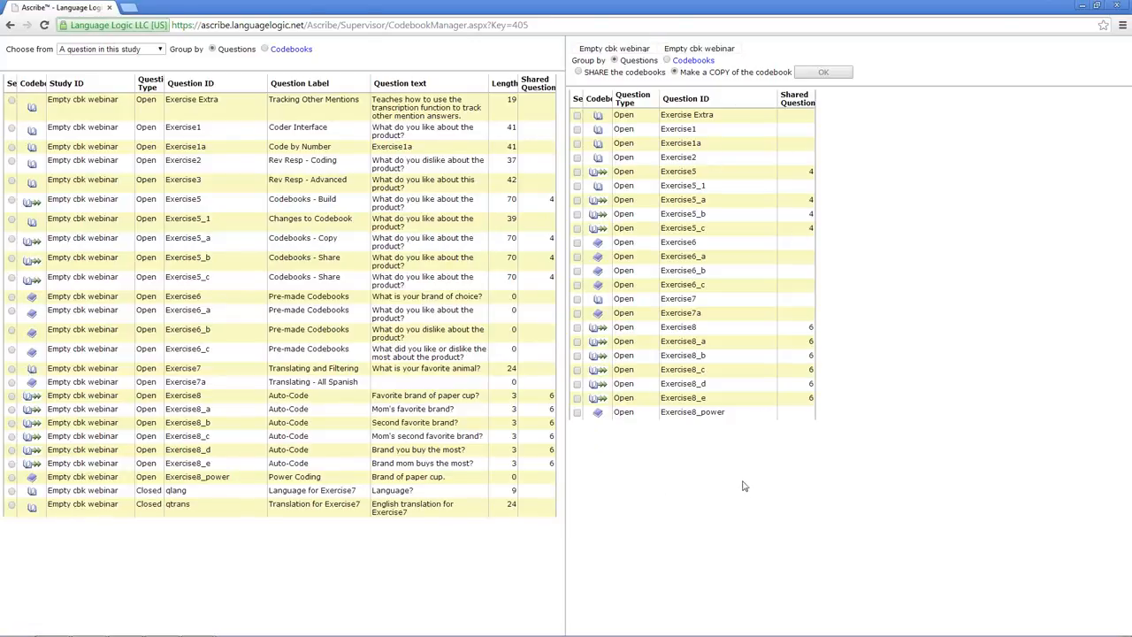
{"action": "right_click", "coordinate": [358, 64]}
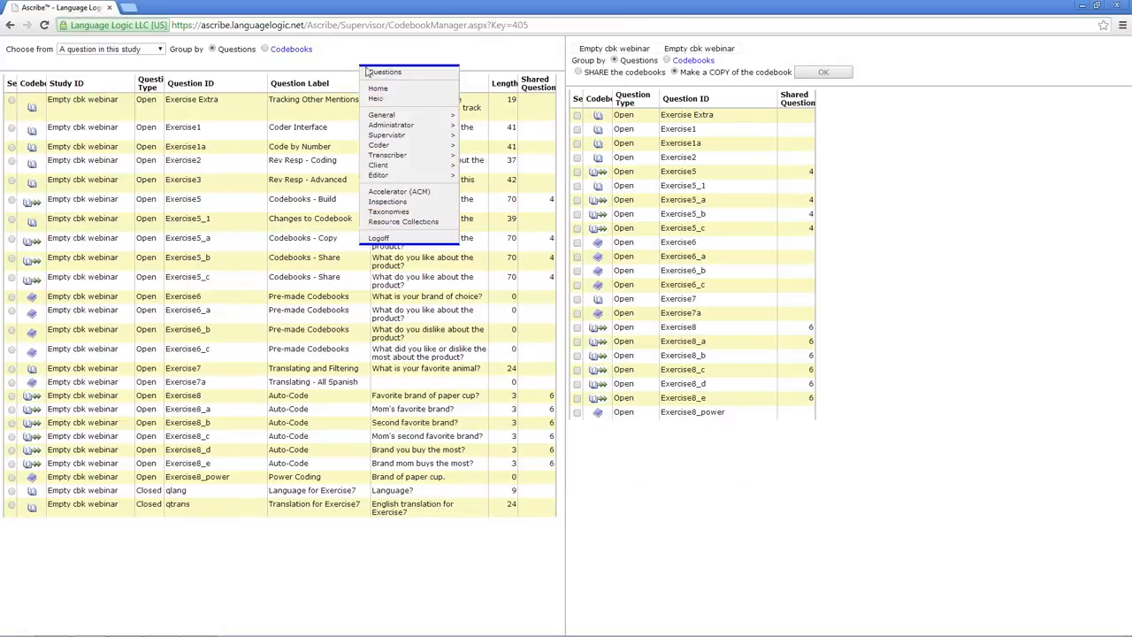
{"action": "left_click", "coordinate": [376, 75]}
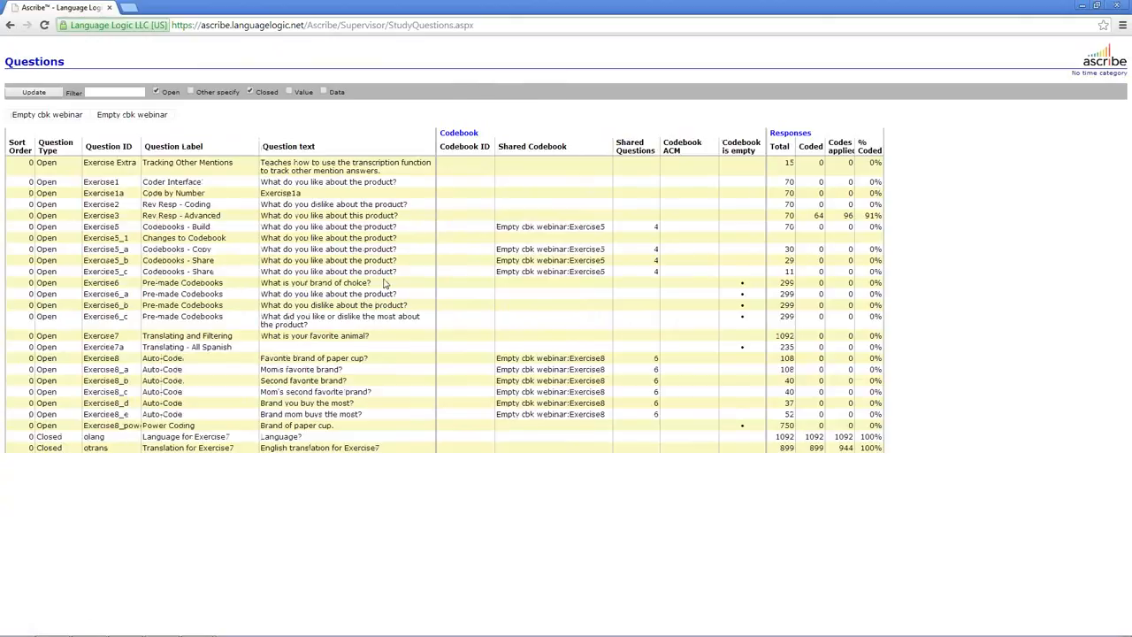
Open the Copy/Share Manager from Exercise6, view the Empty cbk webinar study's details, and return to its Questions list.
{"action": "right_click", "coordinate": [386, 288]}
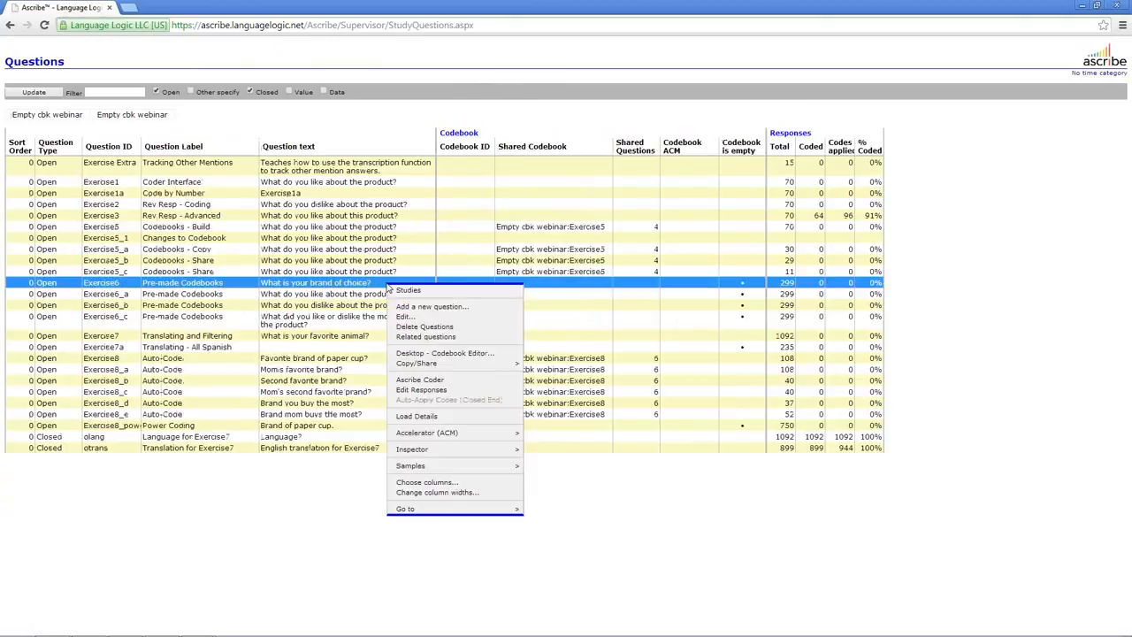
{"action": "mouse_move", "coordinate": [454, 370]}
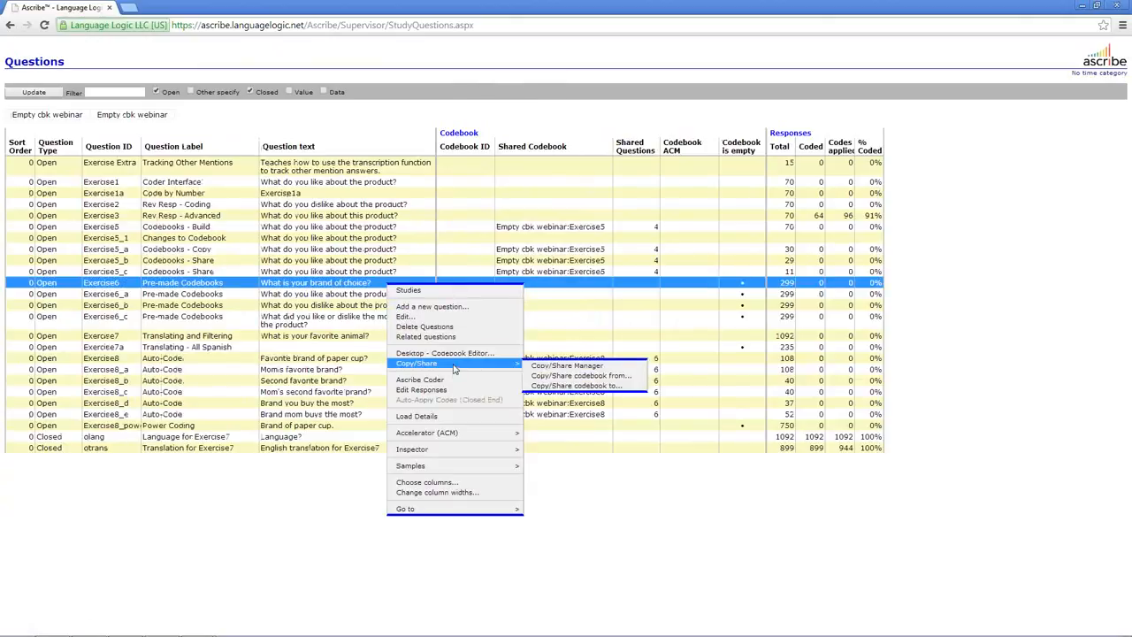
{"action": "left_click", "coordinate": [554, 374]}
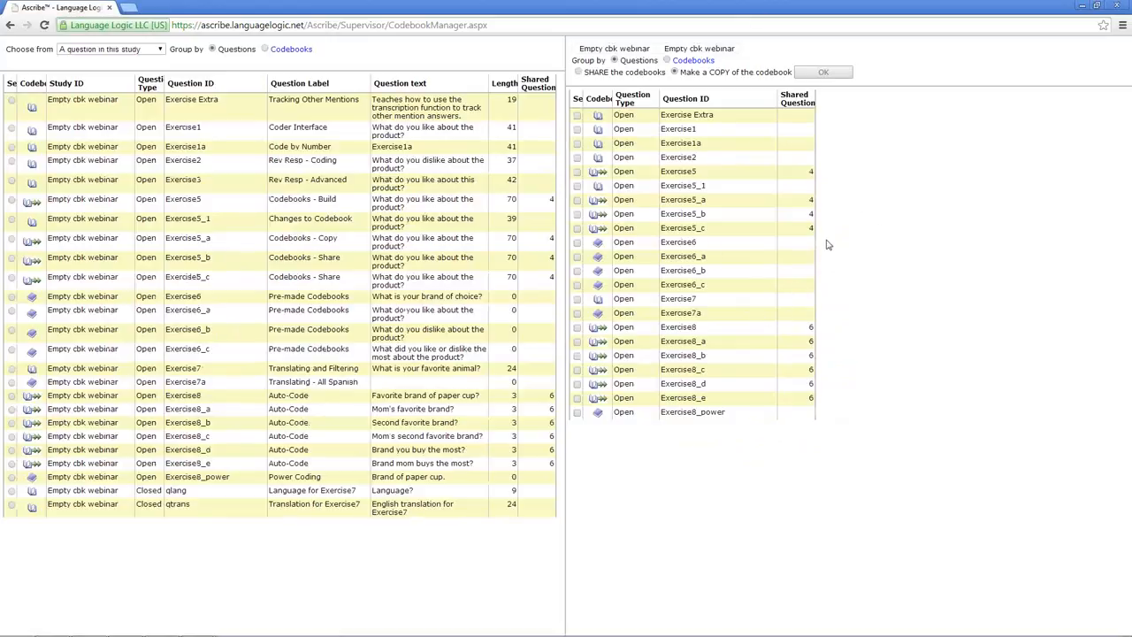
{"action": "left_click", "coordinate": [615, 53]}
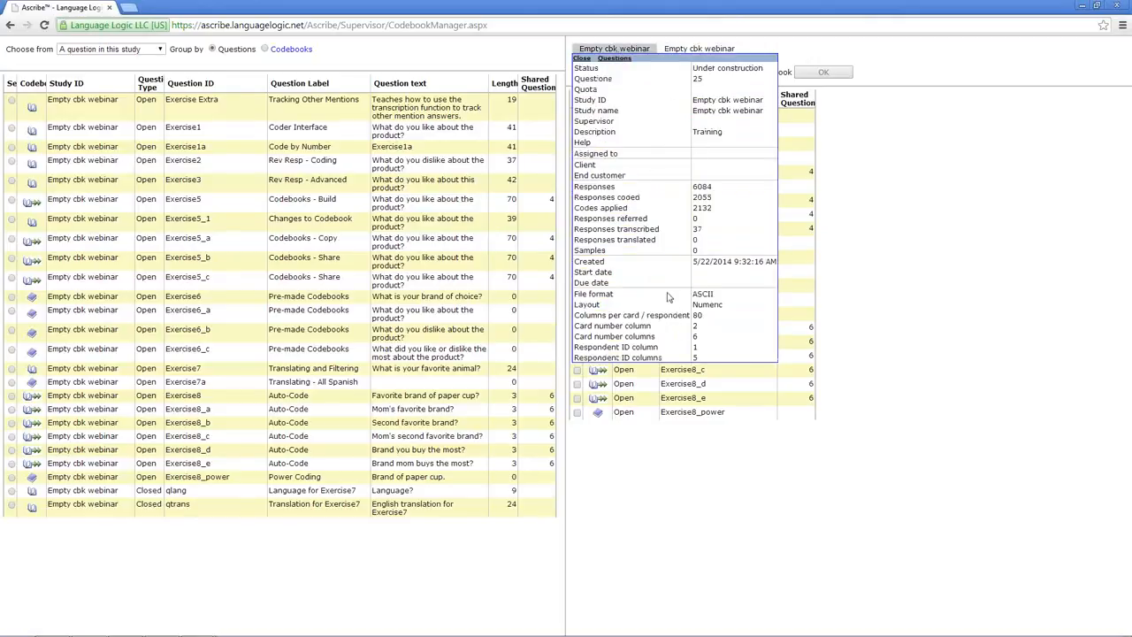
{"action": "left_click", "coordinate": [623, 59]}
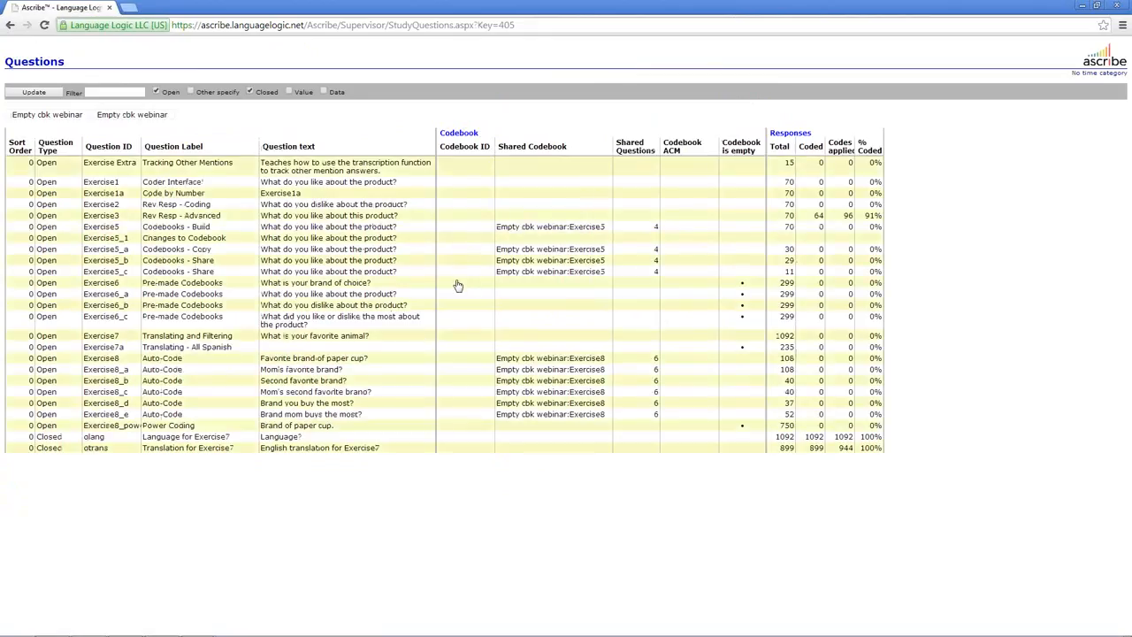
Reopen the Copy/Share Manager from the Exercise6 question.
{"action": "right_click", "coordinate": [449, 283]}
{"action": "mouse_move", "coordinate": [519, 367]}
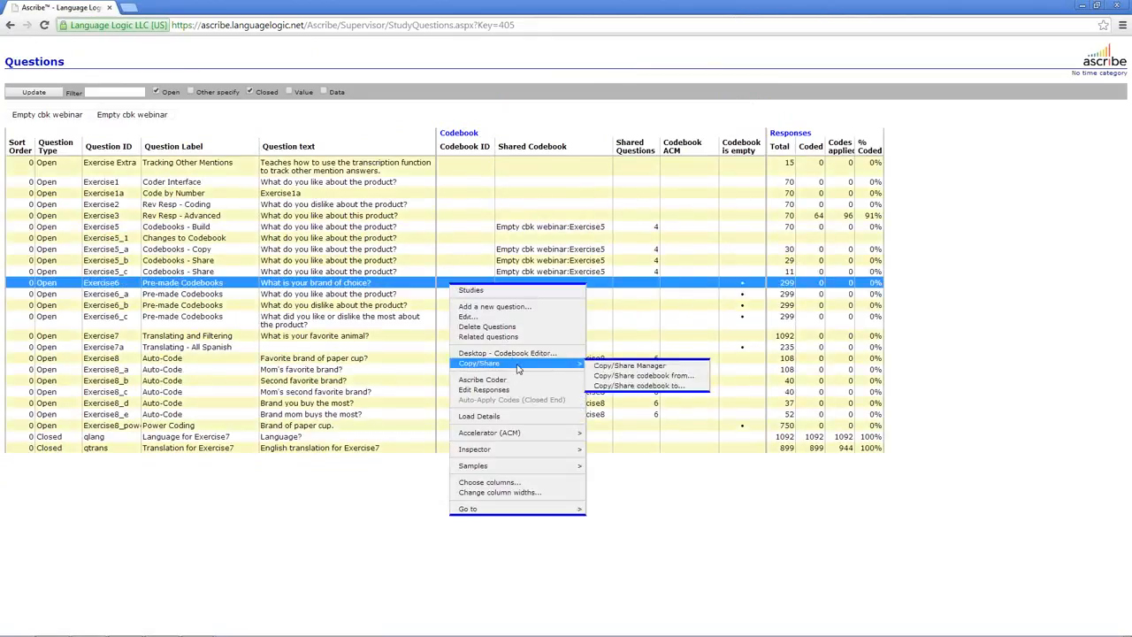
{"action": "left_click", "coordinate": [632, 367]}
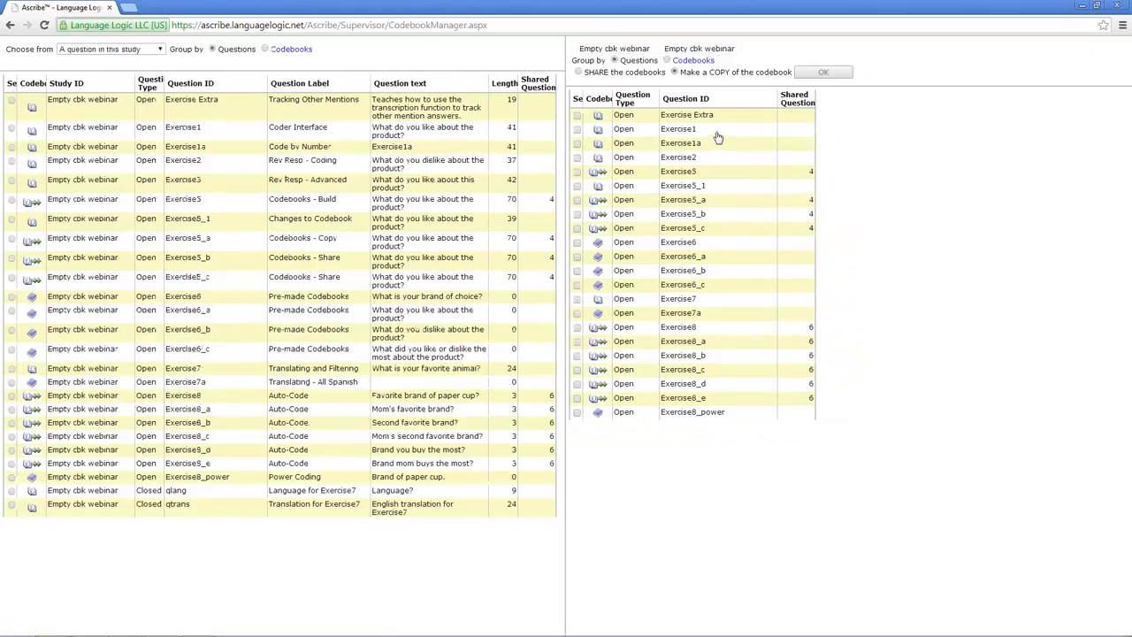
Add the Question Label, Question text and Length columns to the list of target questions.
{"action": "right_click", "coordinate": [718, 133]}
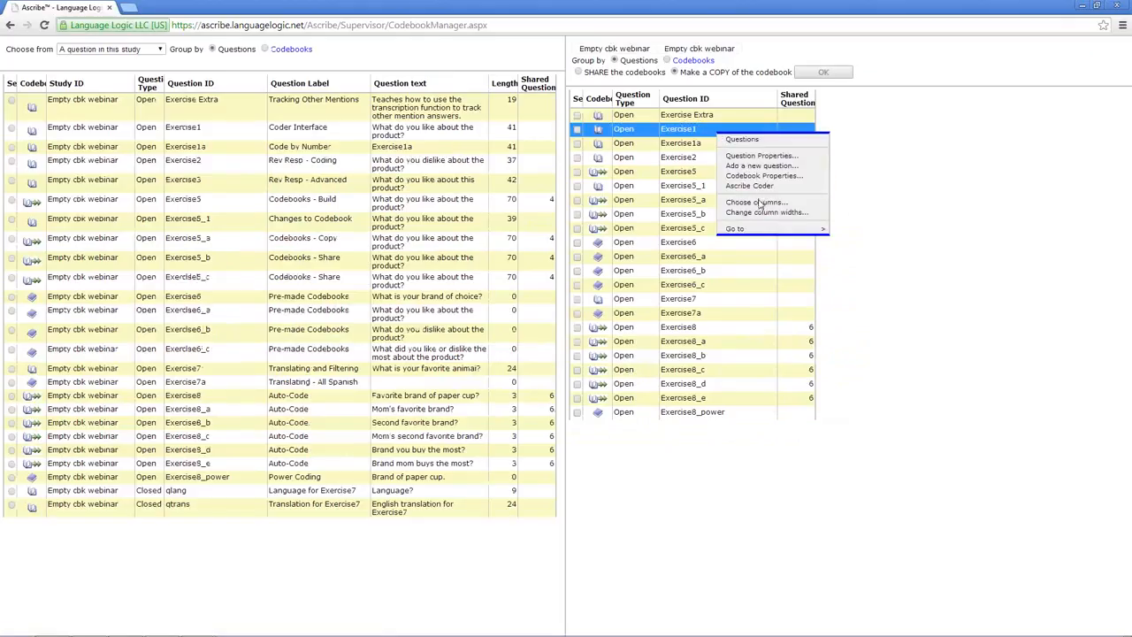
{"action": "left_click", "coordinate": [759, 203]}
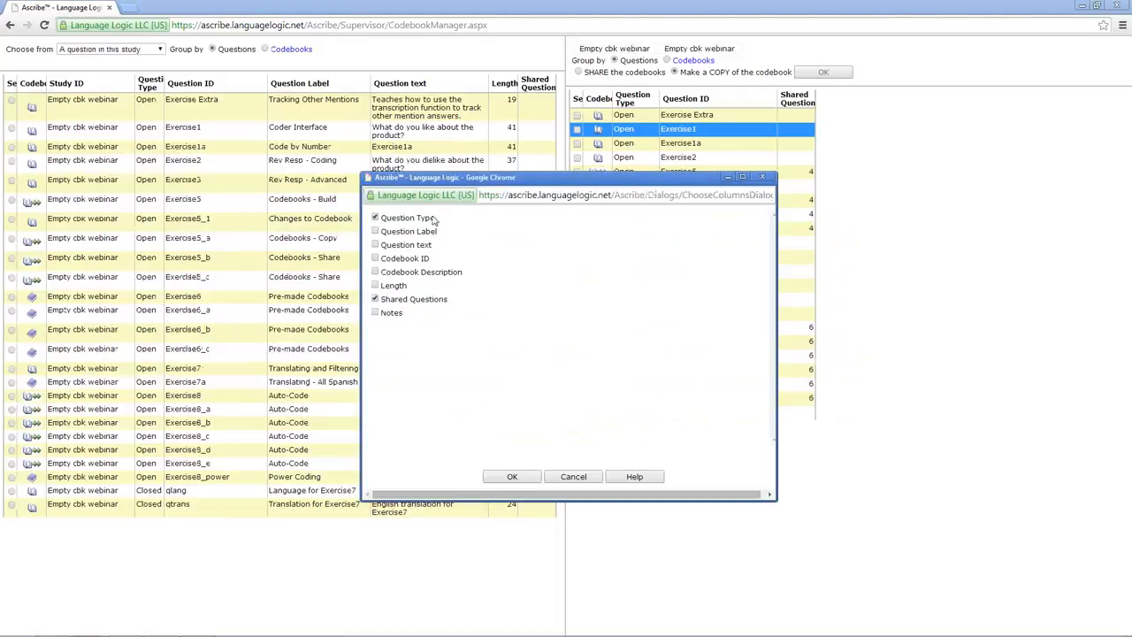
{"action": "left_click", "coordinate": [374, 231]}
{"action": "left_click", "coordinate": [375, 245]}
{"action": "left_click", "coordinate": [374, 286]}
{"action": "left_click", "coordinate": [513, 477]}
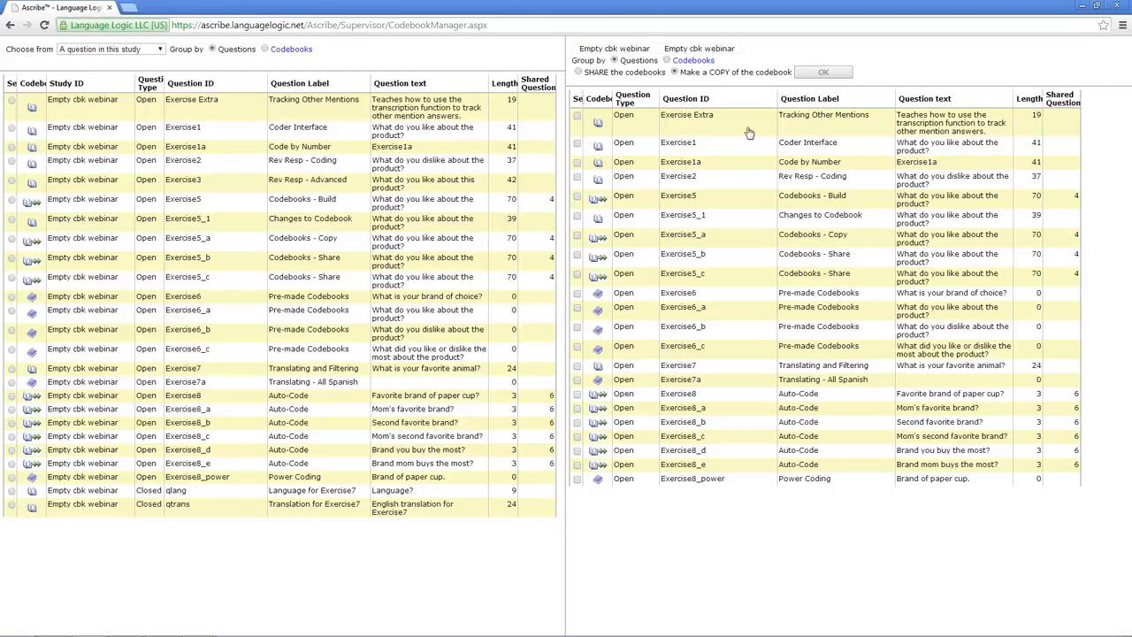
View the codebook details and codes of Exercise Extra among the target questions, and close them.
{"action": "left_click", "coordinate": [599, 128]}
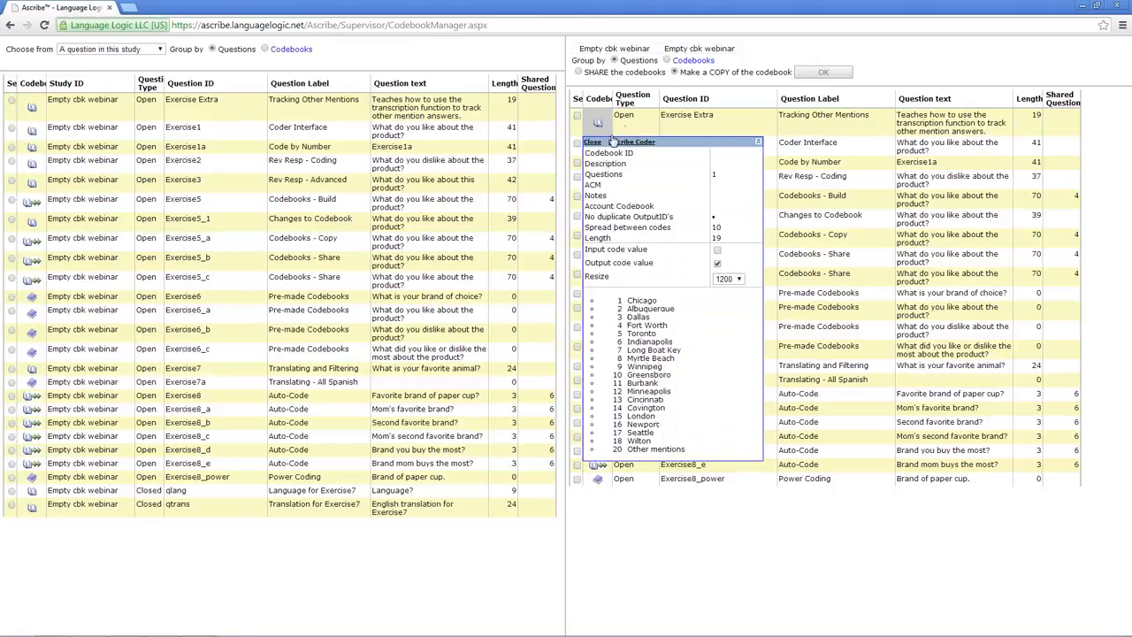
{"action": "left_click", "coordinate": [592, 142]}
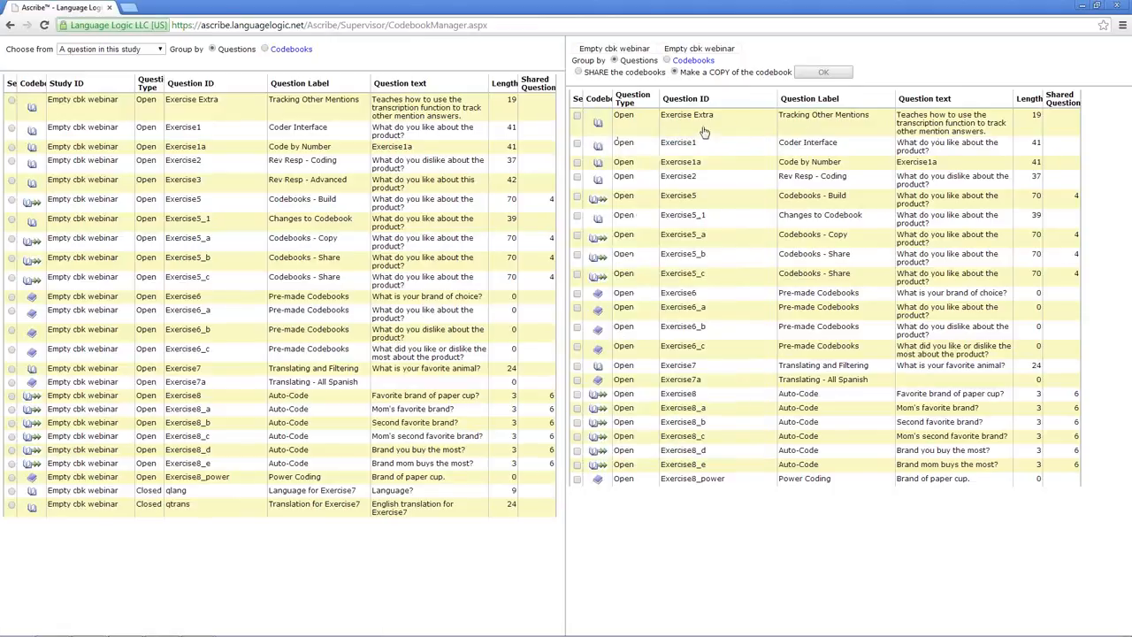
{"action": "left_click", "coordinate": [599, 127]}
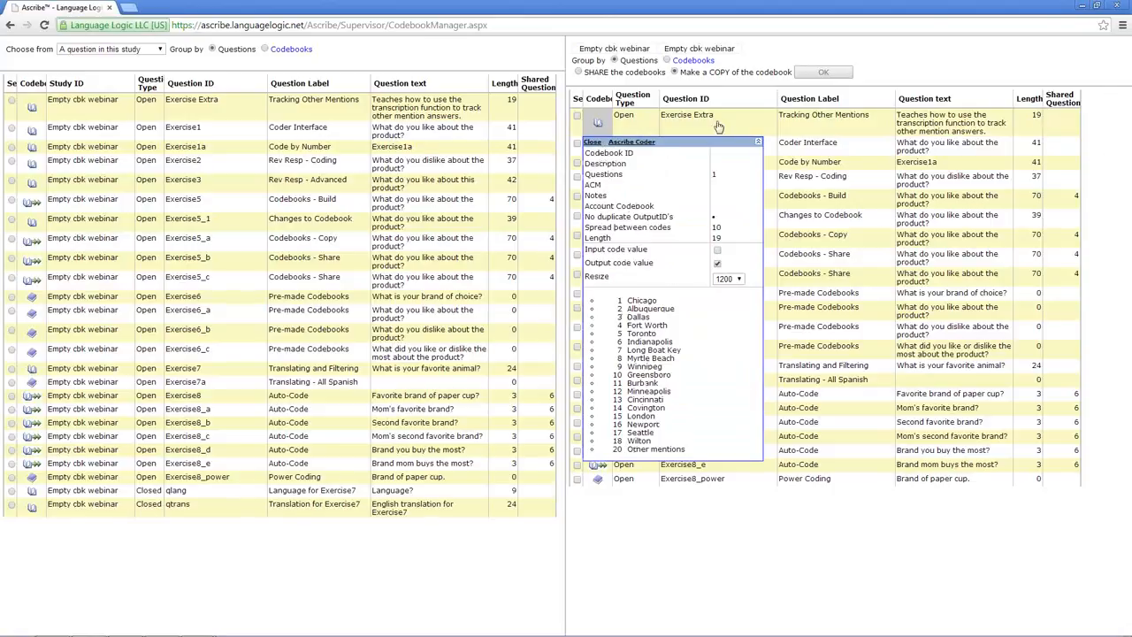
{"action": "left_click", "coordinate": [591, 142]}
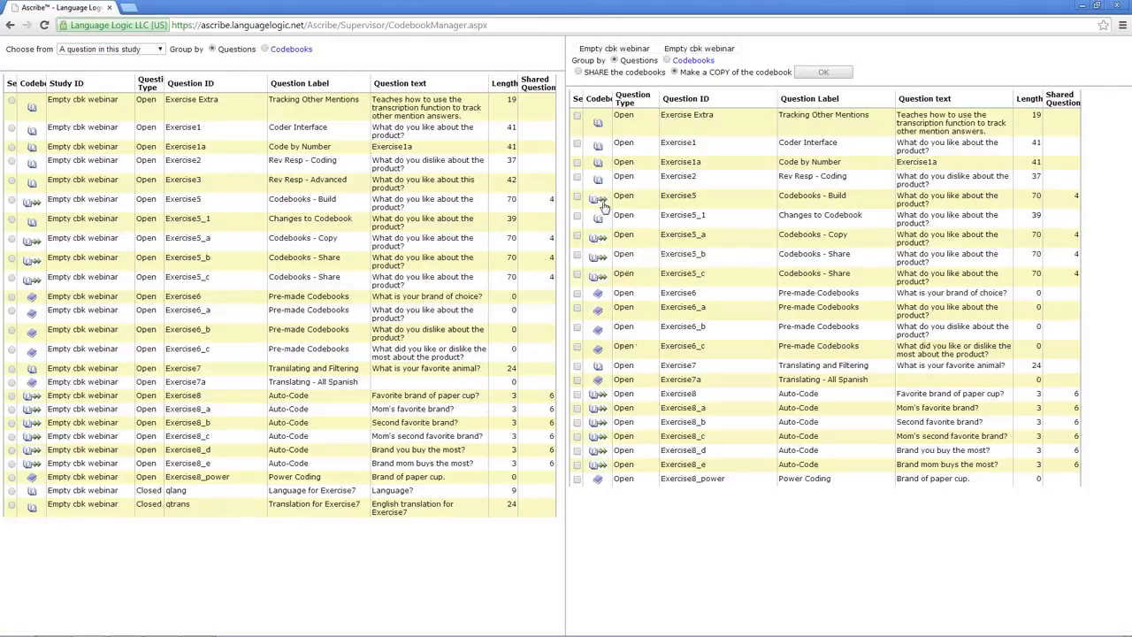
Unshare Exercise5's codebook from the questions that share it.
{"action": "left_click", "coordinate": [1077, 198]}
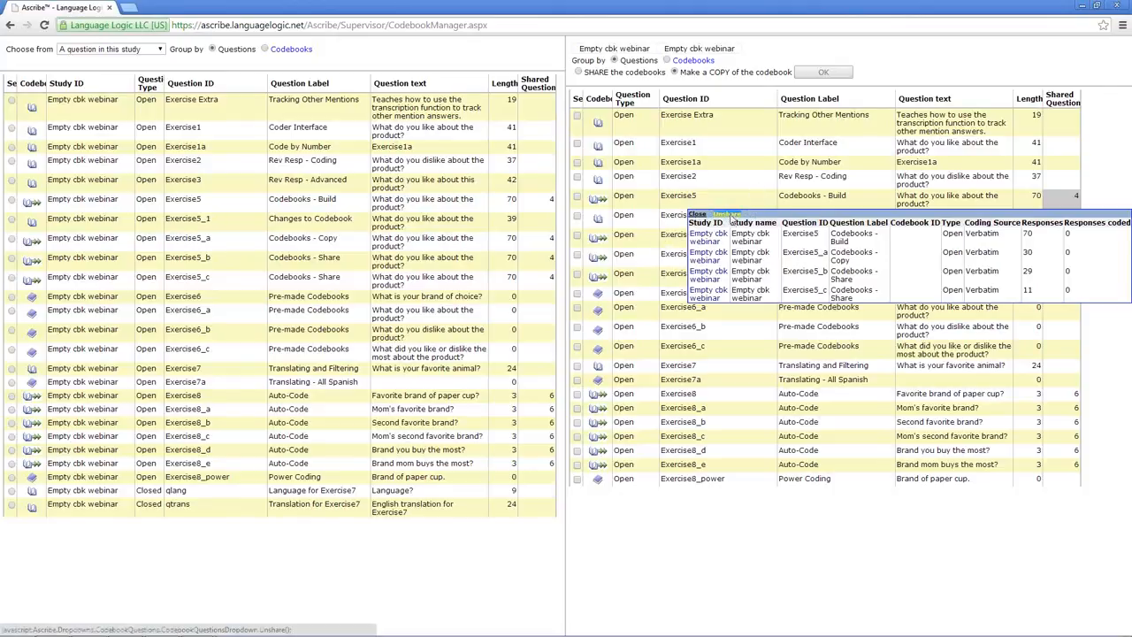
{"action": "left_click", "coordinate": [729, 217]}
{"action": "left_click", "coordinate": [606, 129]}
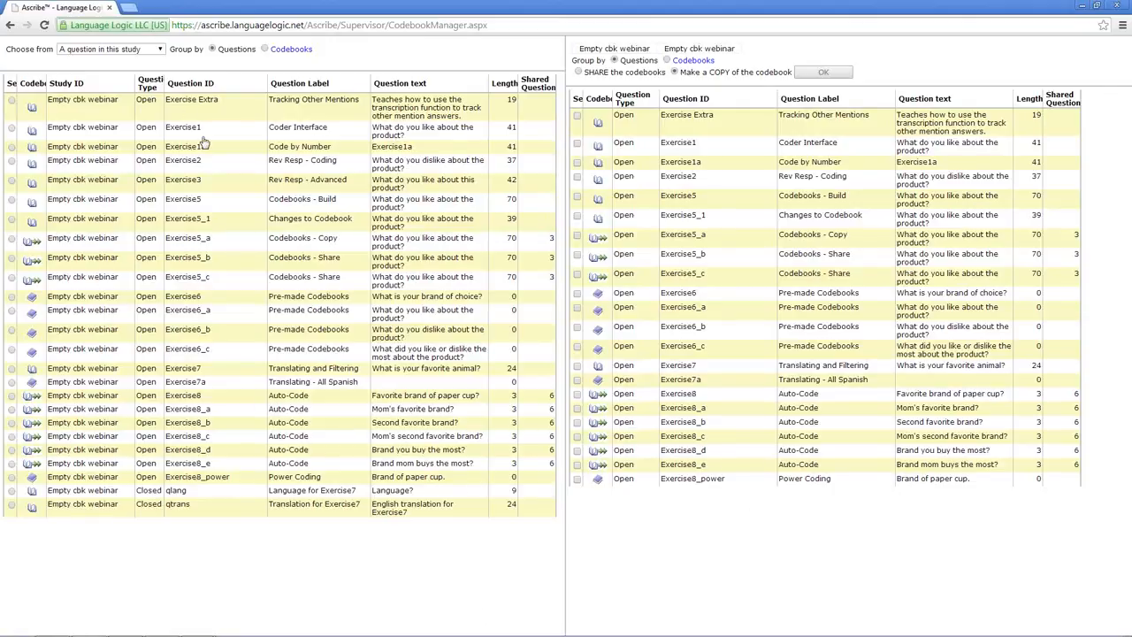
Set the codebook source to a question in another study.
{"action": "left_click", "coordinate": [160, 50]}
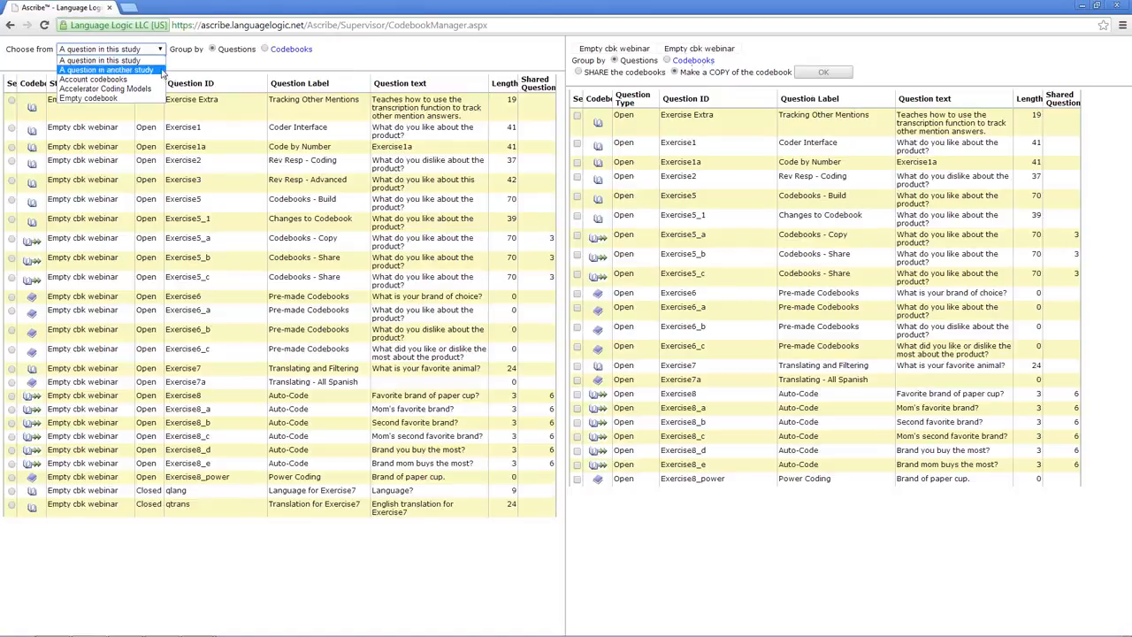
{"action": "left_click", "coordinate": [160, 62]}
{"action": "left_click", "coordinate": [160, 50]}
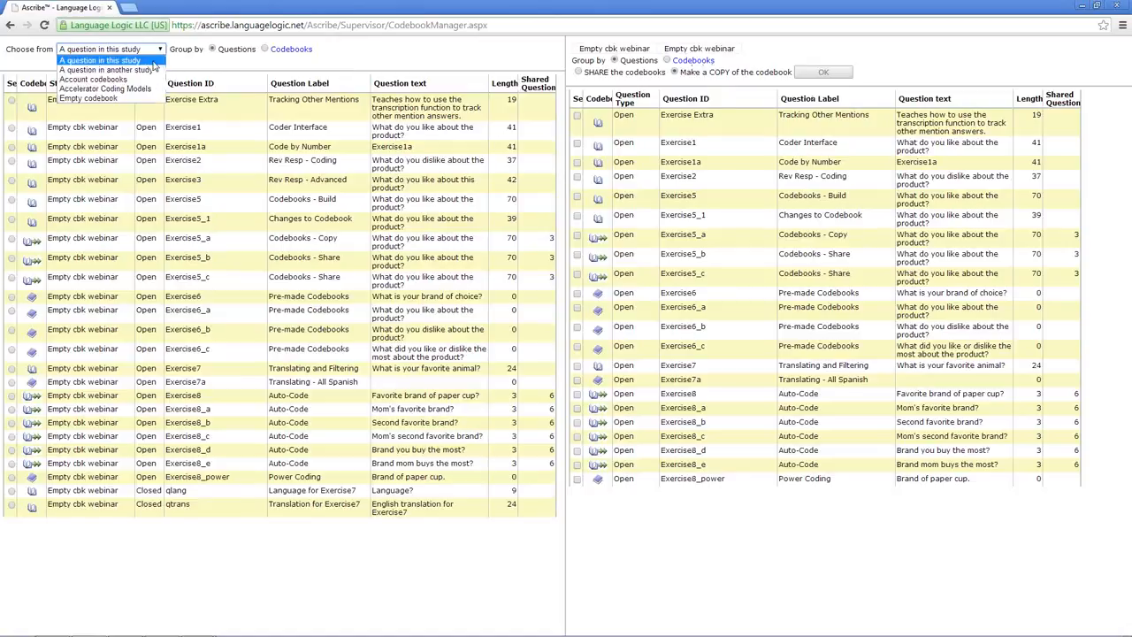
{"action": "left_click", "coordinate": [150, 70]}
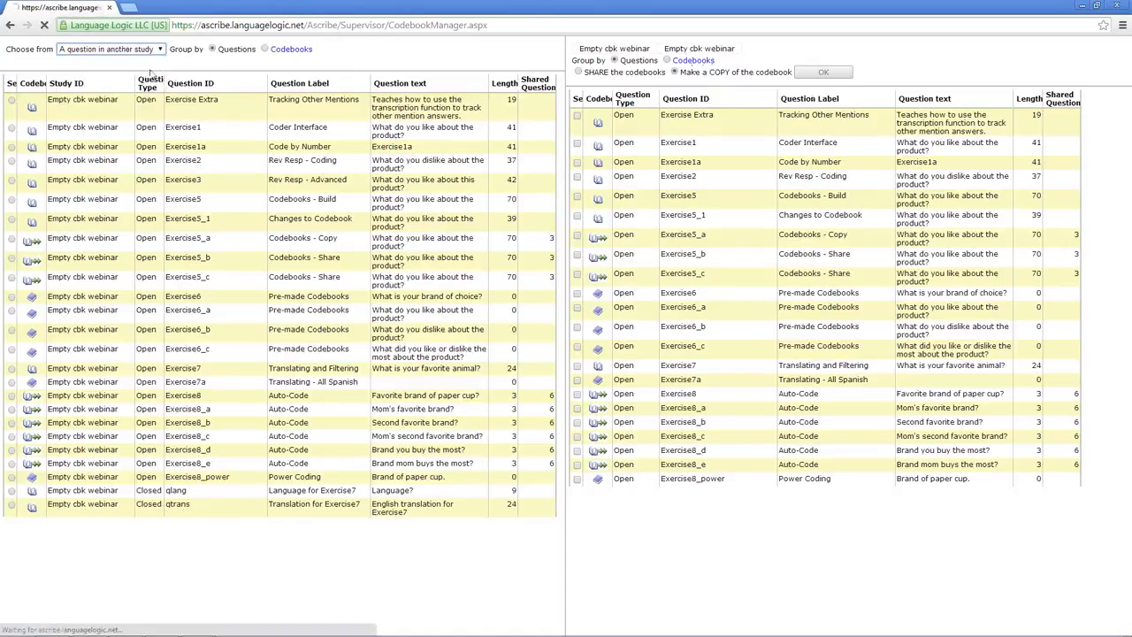
Browse the available source studies and select Static Hair Language.
{"action": "left_click", "coordinate": [324, 72]}
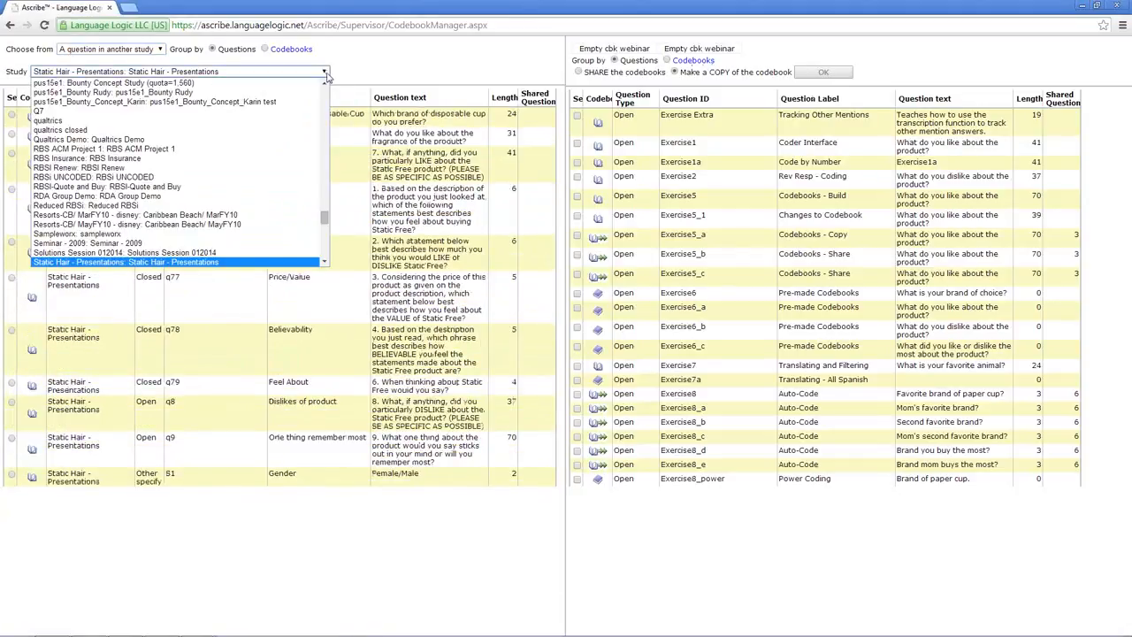
{"action": "left_click_drag", "start_coordinate": [325, 220], "coordinate": [325, 88]}
{"action": "left_click", "coordinate": [251, 72]}
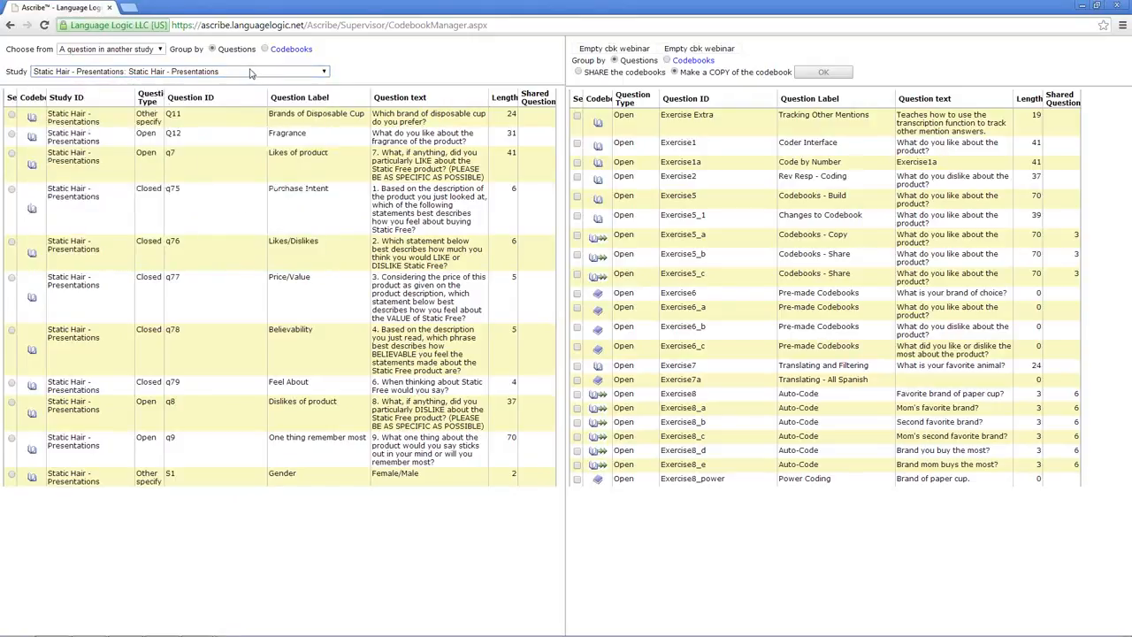
{"action": "left_click", "coordinate": [229, 73]}
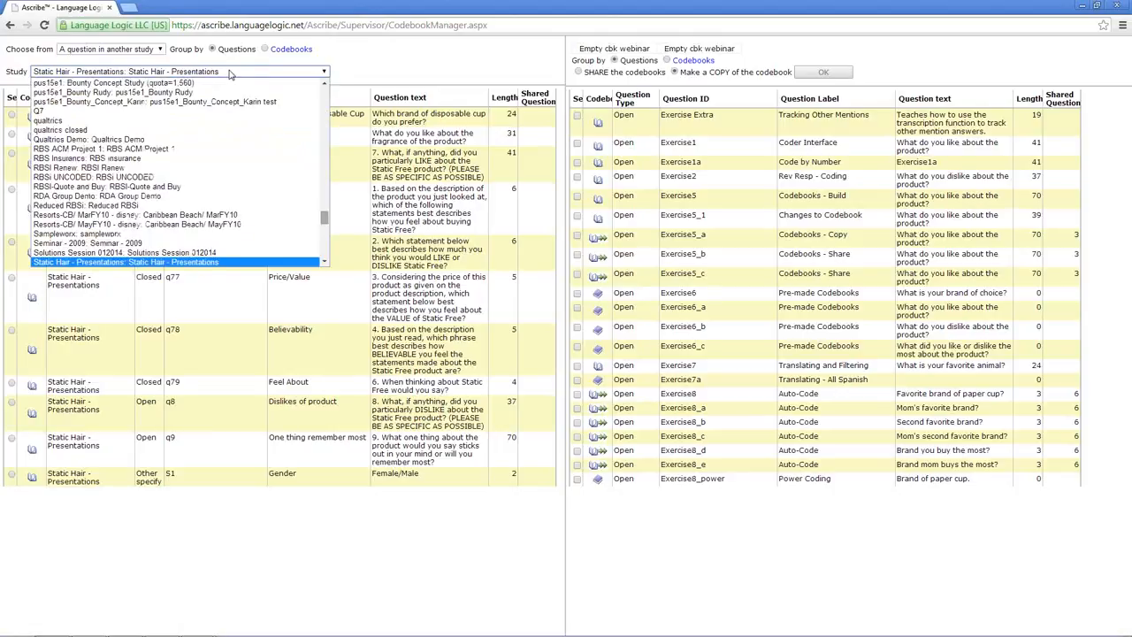
{"action": "left_click", "coordinate": [225, 75]}
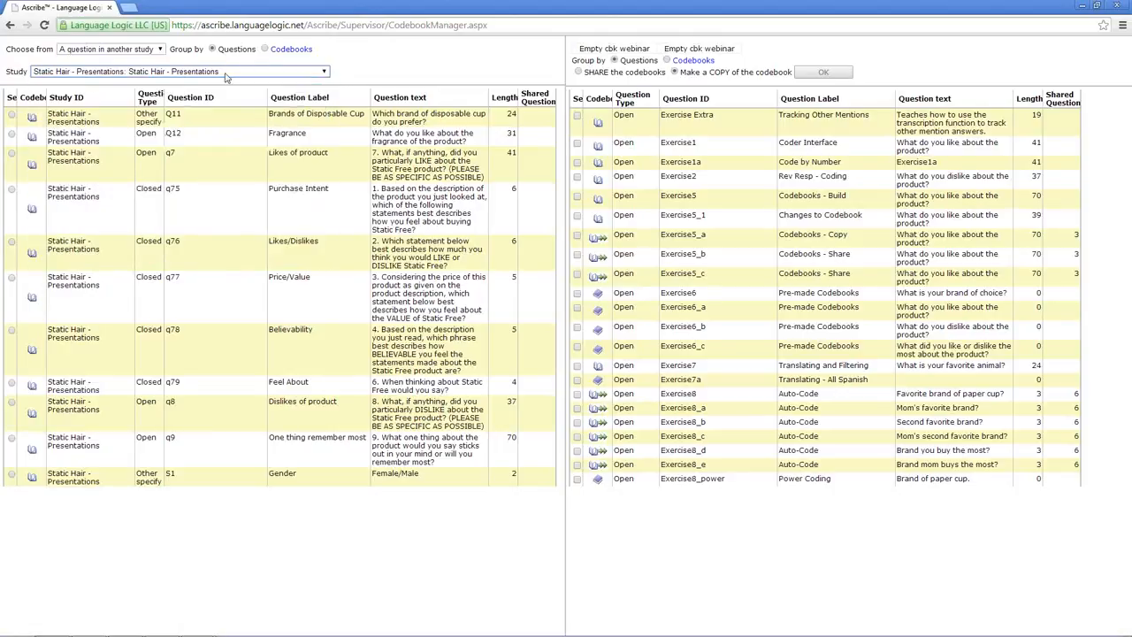
{"action": "key", "text": "Down"}
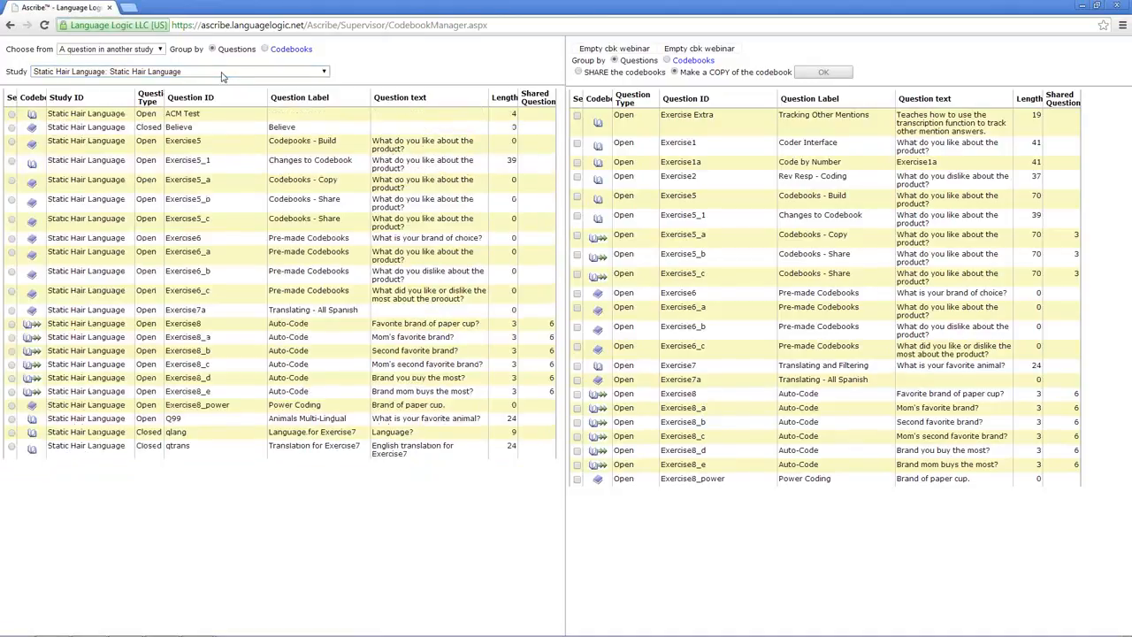
Choose Static Hair Webinar as the source study, and view the codebook of its question q11.
{"action": "left_click", "coordinate": [225, 75]}
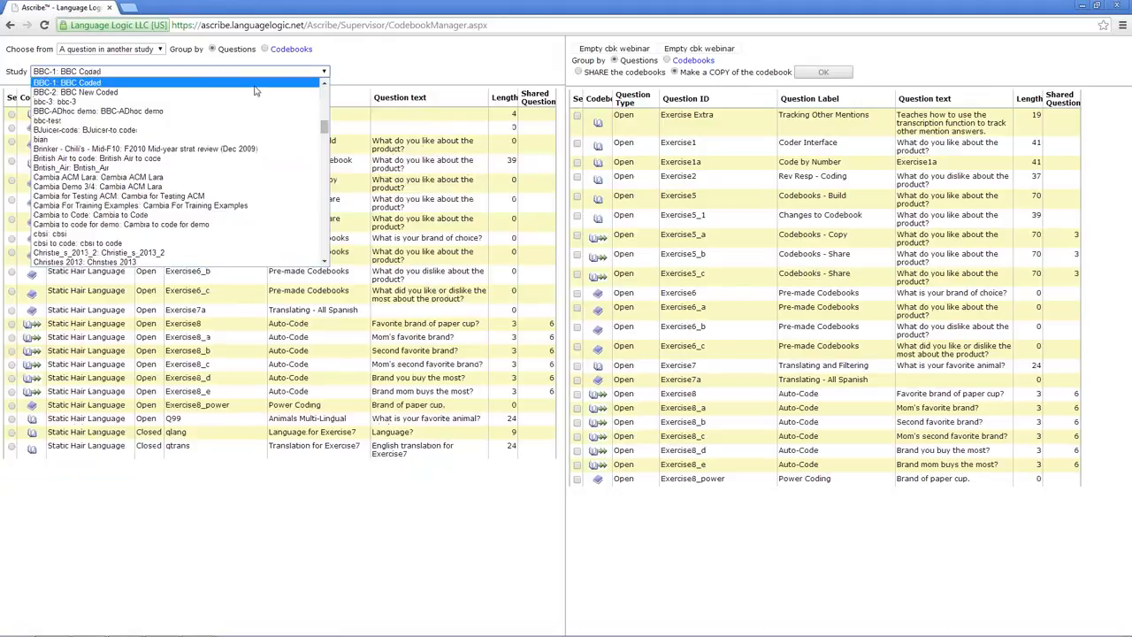
{"action": "left_click_drag", "start_coordinate": [324, 129], "coordinate": [324, 89]}
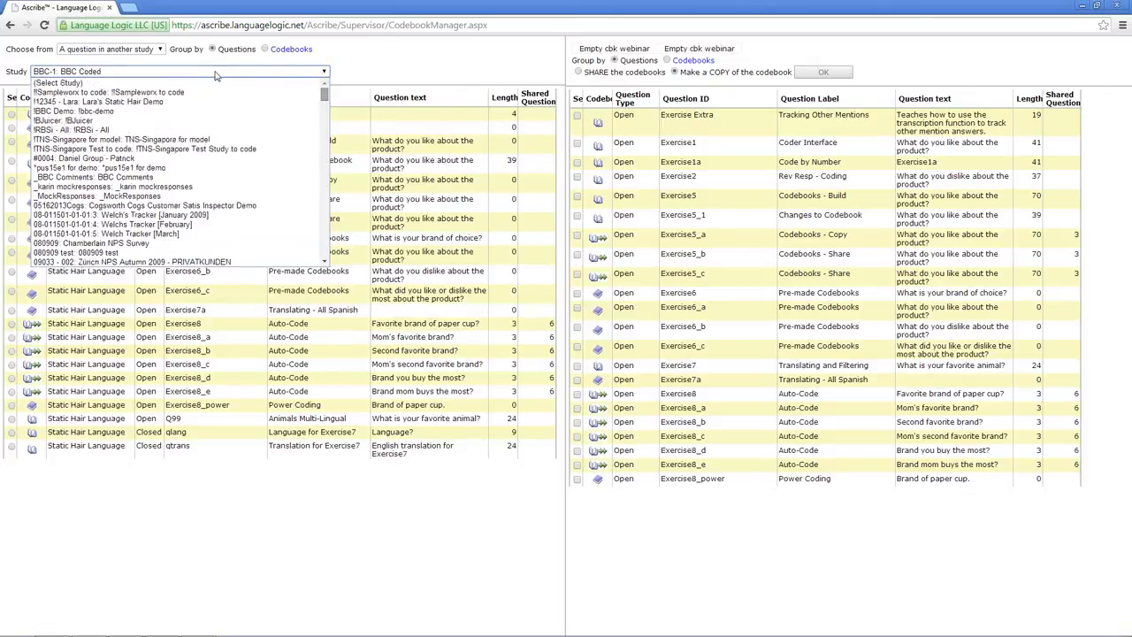
{"action": "key", "text": "s"}
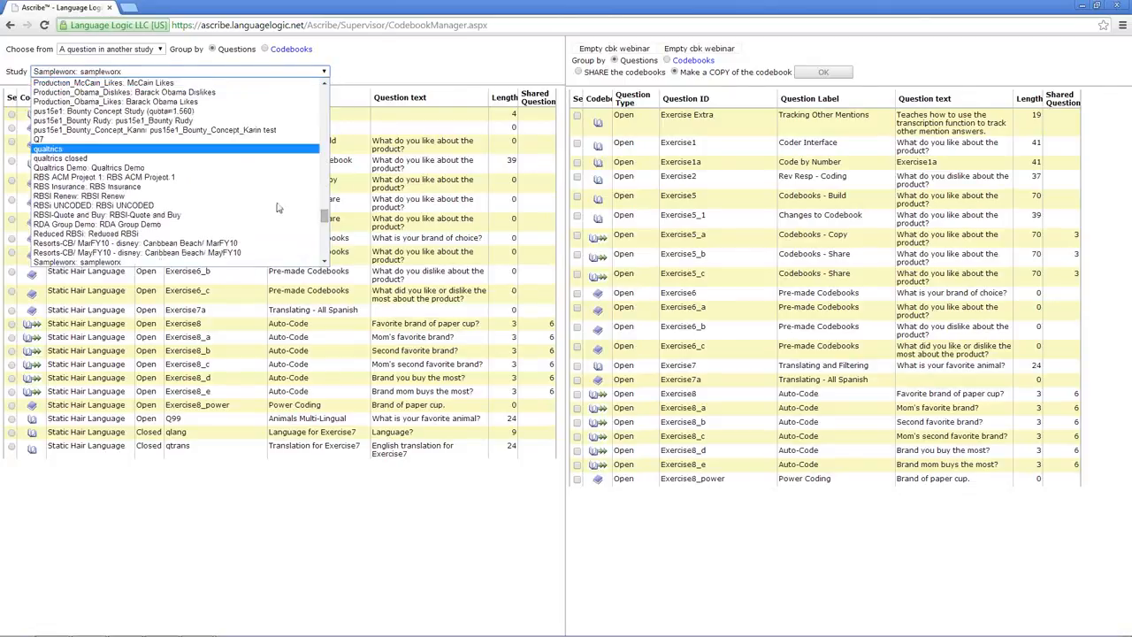
{"action": "scroll", "coordinate": [320, 221], "scroll_direction": "down", "scroll_amount": 5}
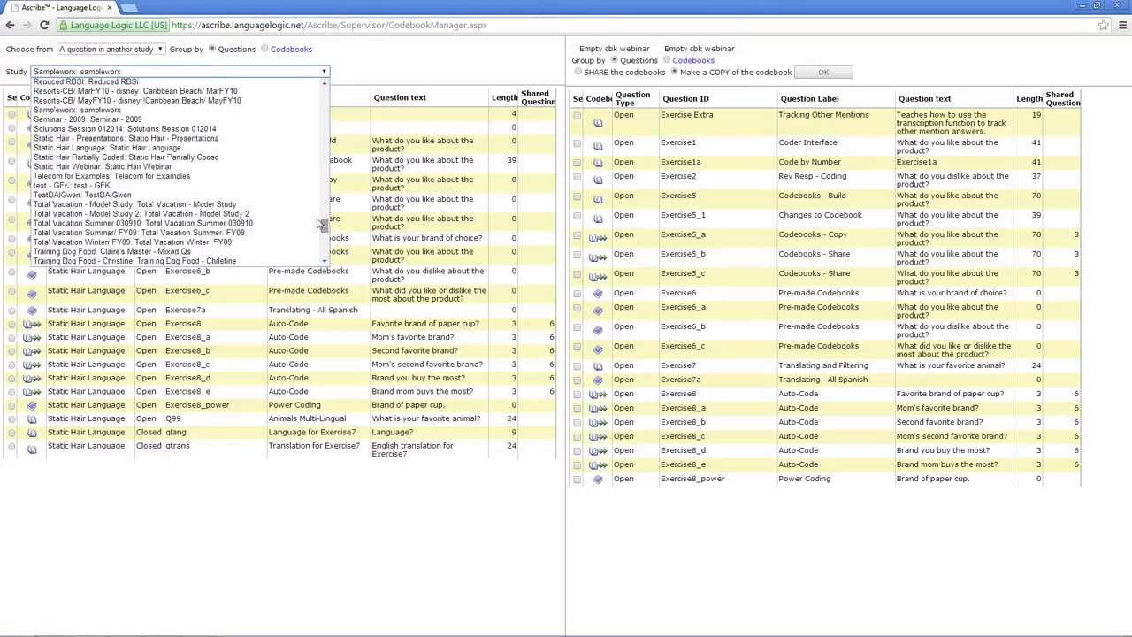
{"action": "left_click", "coordinate": [166, 168]}
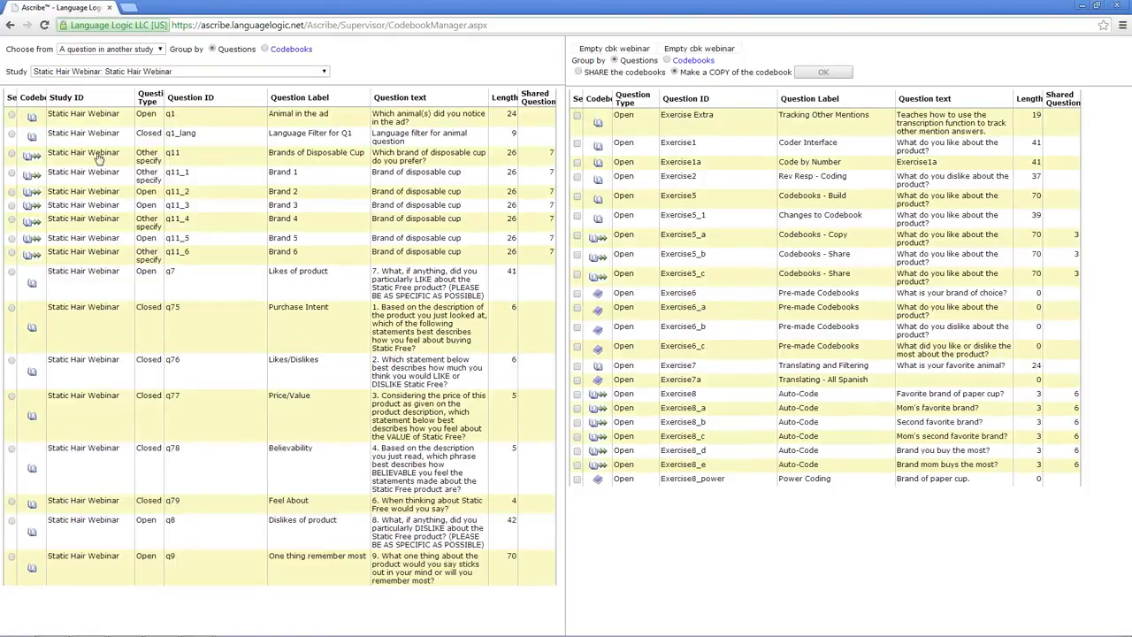
{"action": "mouse_move", "coordinate": [33, 156]}
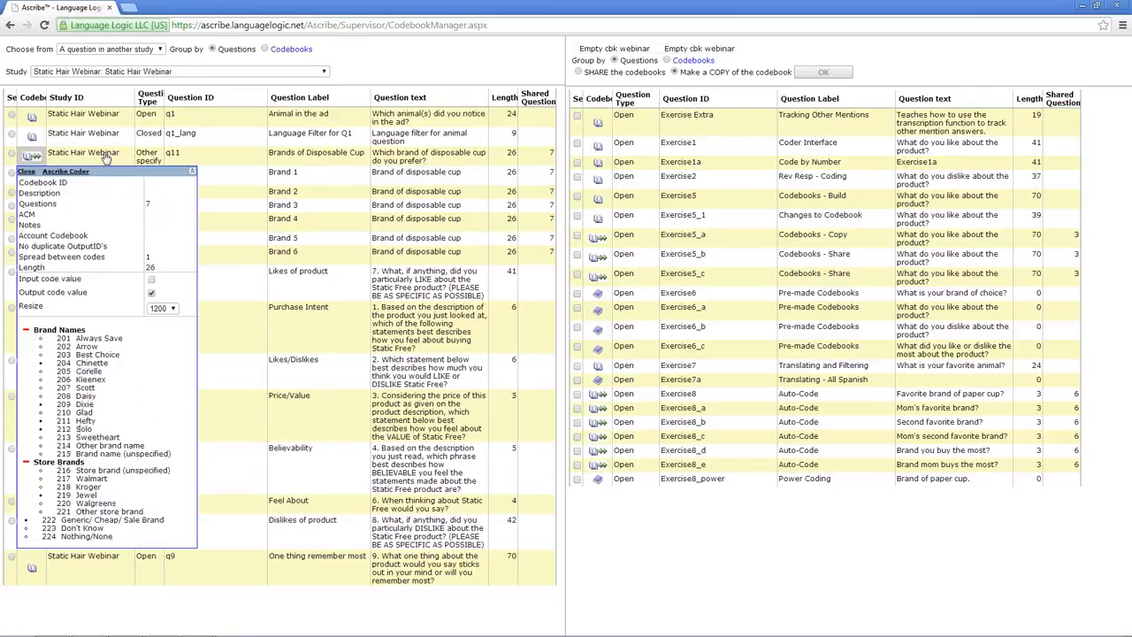
{"action": "left_click", "coordinate": [26, 172]}
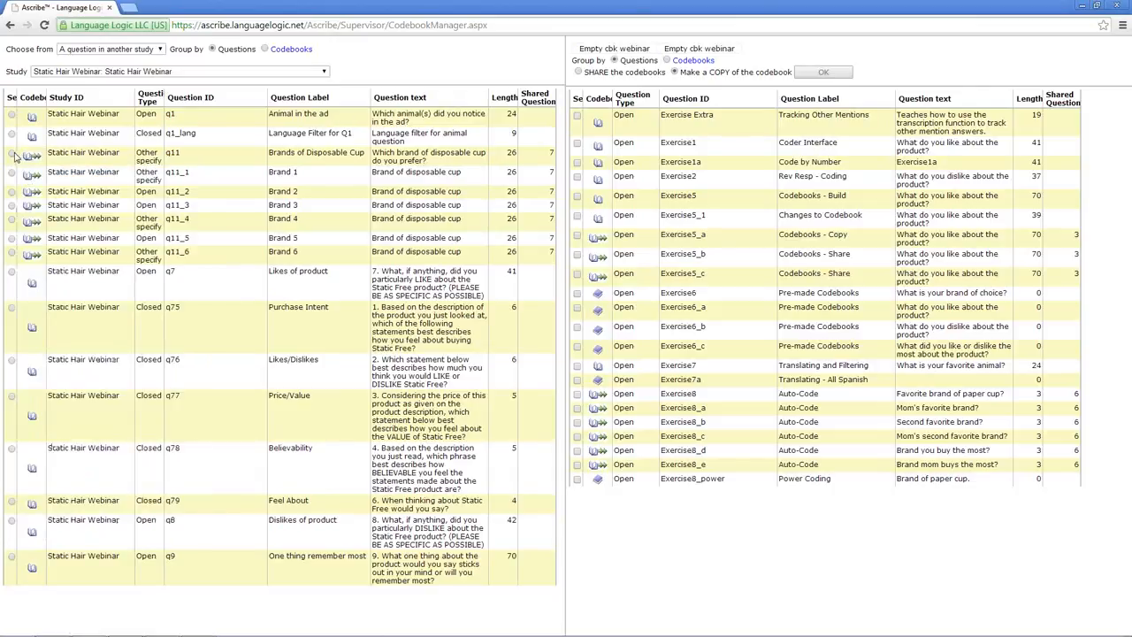
Copy the codebook of Static Hair Webinar question q11 to Exercise6.
{"action": "left_click", "coordinate": [12, 155]}
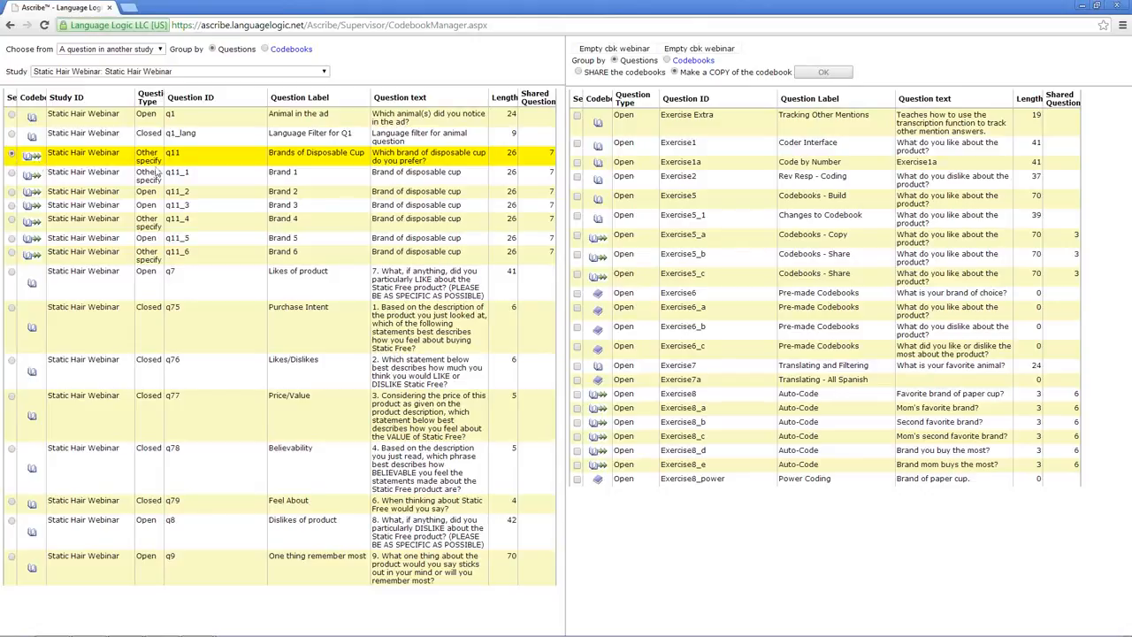
{"action": "left_click", "coordinate": [577, 294]}
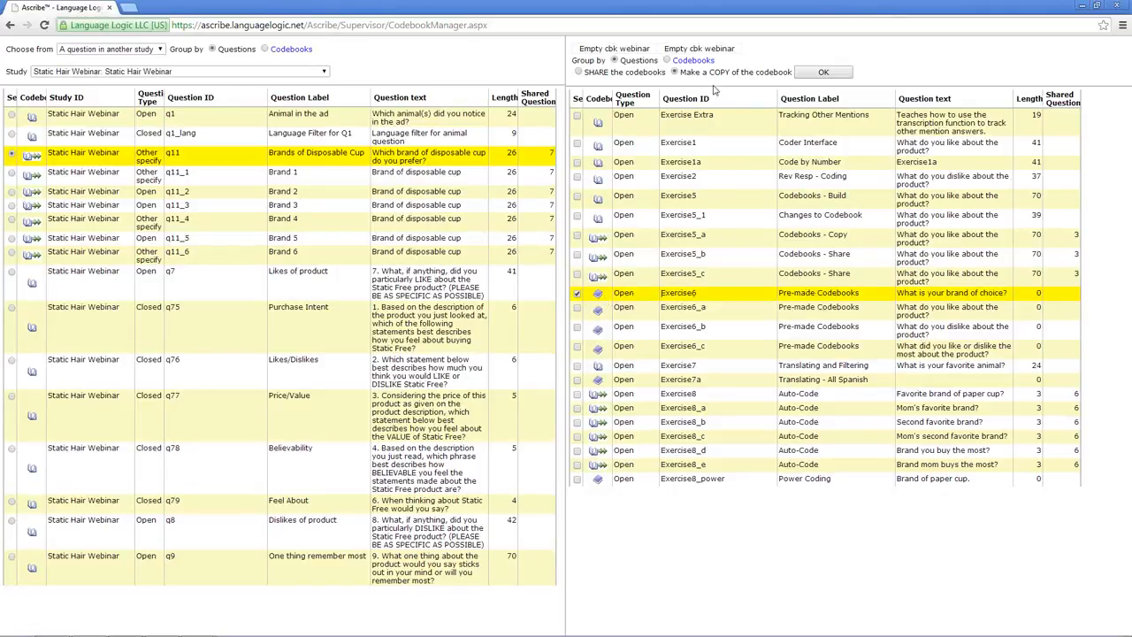
{"action": "left_click", "coordinate": [818, 72]}
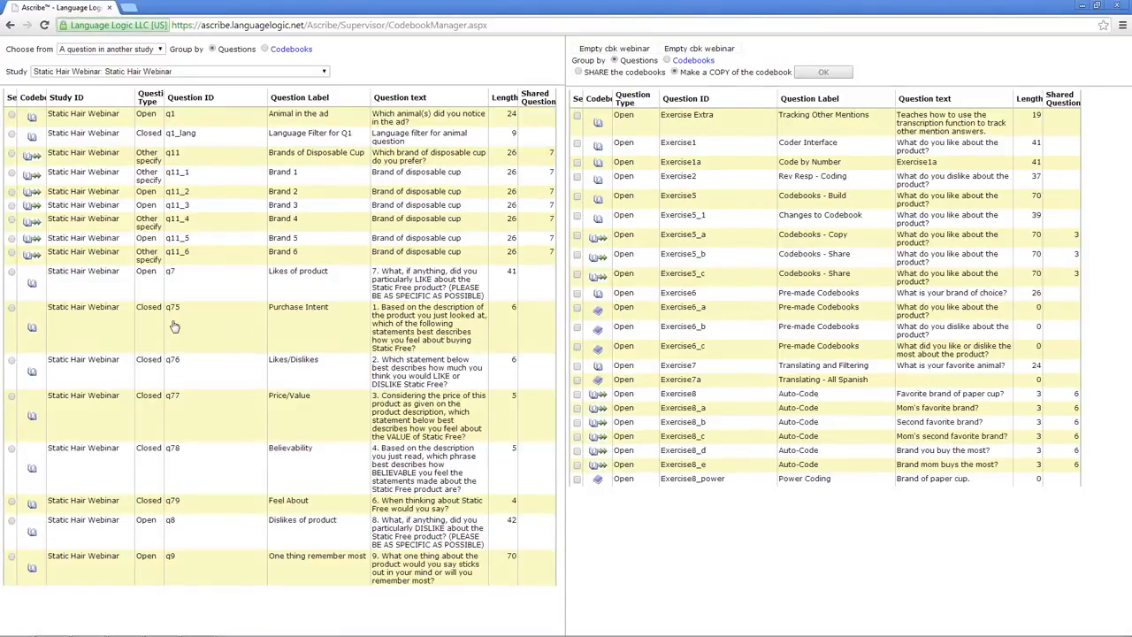
Copy the codebook of Static Hair Webinar question q7, Likes of product, to Exercise6_a.
{"action": "left_click", "coordinate": [12, 272]}
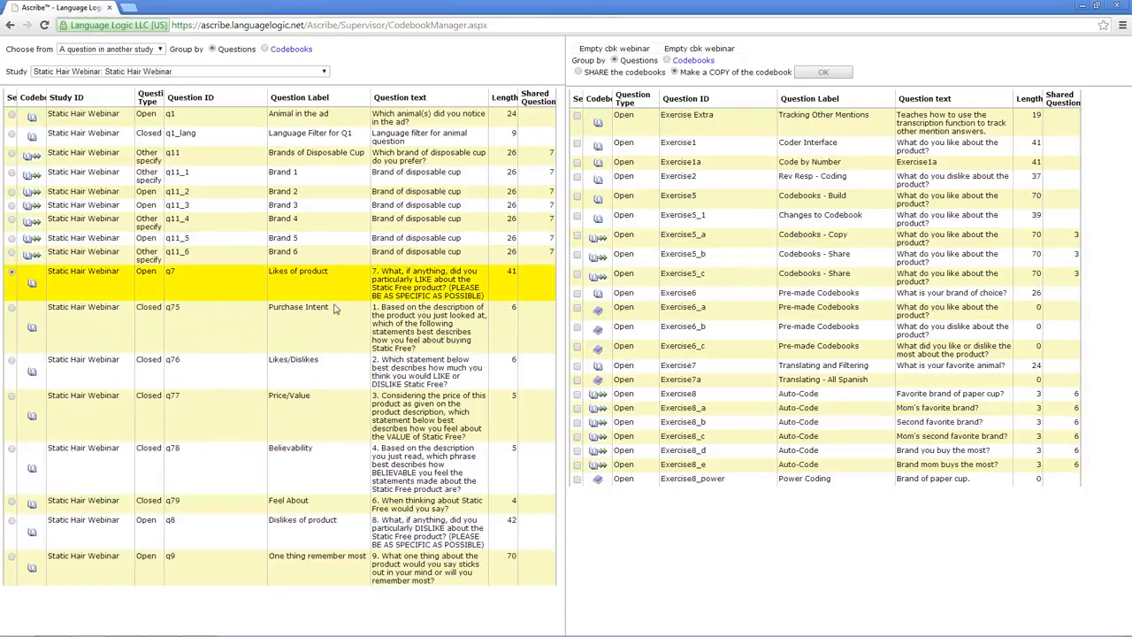
{"action": "left_click", "coordinate": [577, 309]}
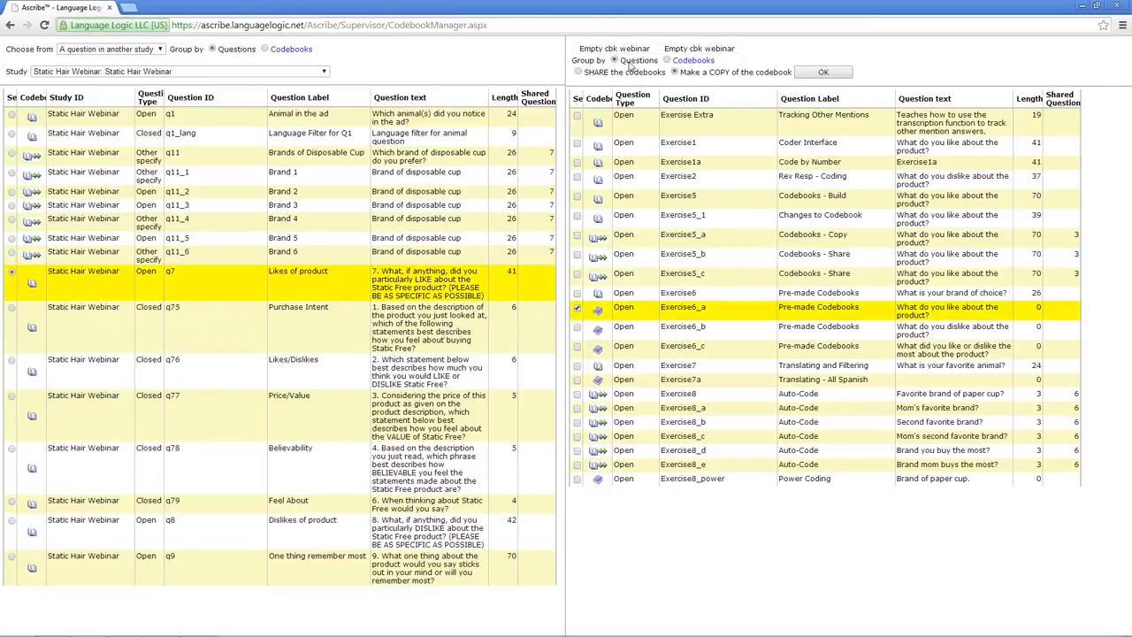
{"action": "left_click", "coordinate": [822, 73]}
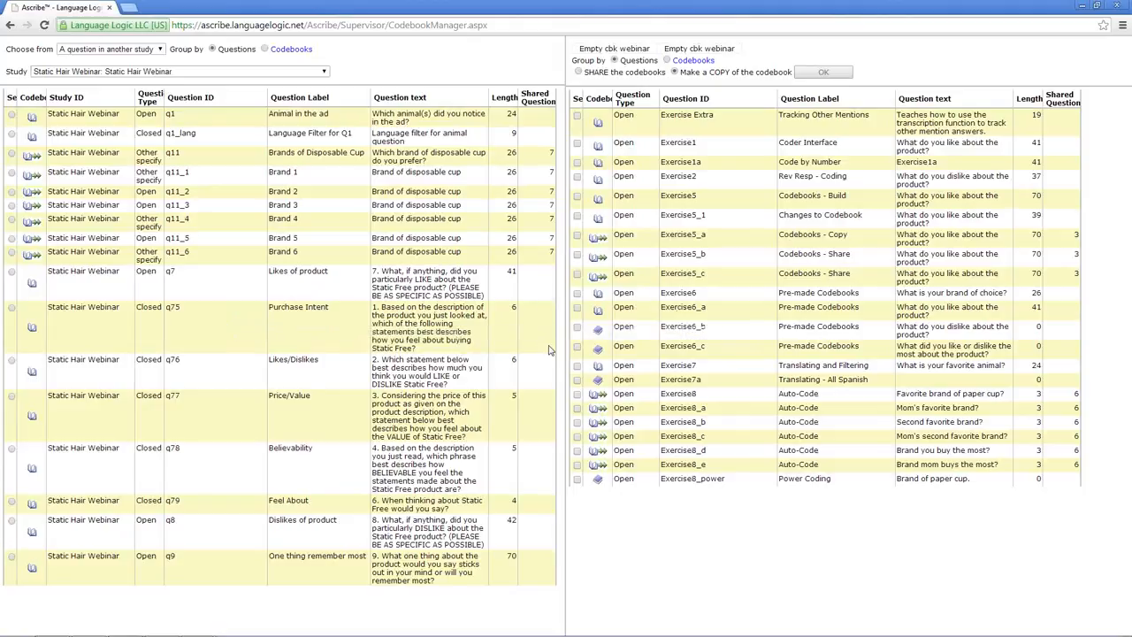
Hide the Question Label, Question Type and Study ID columns in the source question list.
{"action": "right_click", "coordinate": [311, 227]}
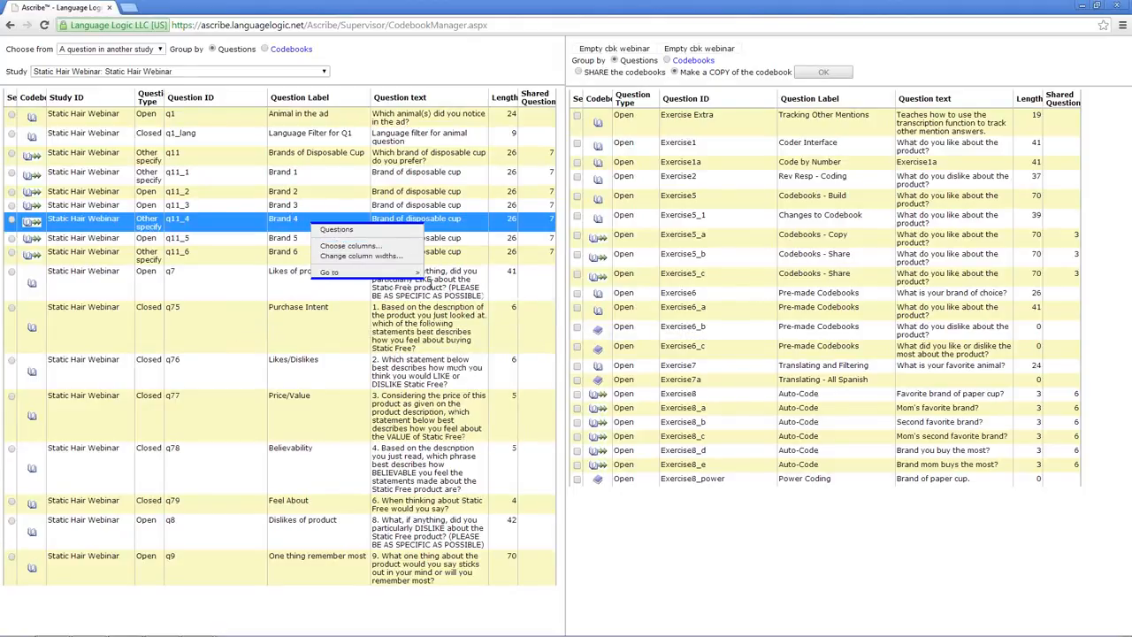
{"action": "left_click", "coordinate": [373, 247]}
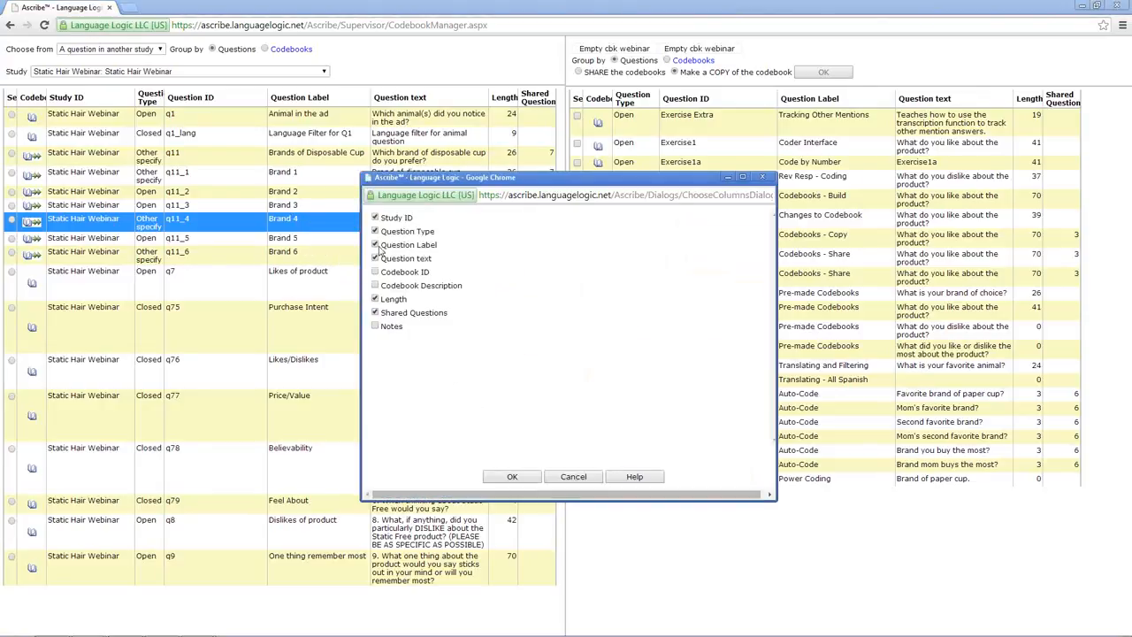
{"action": "left_click", "coordinate": [375, 245]}
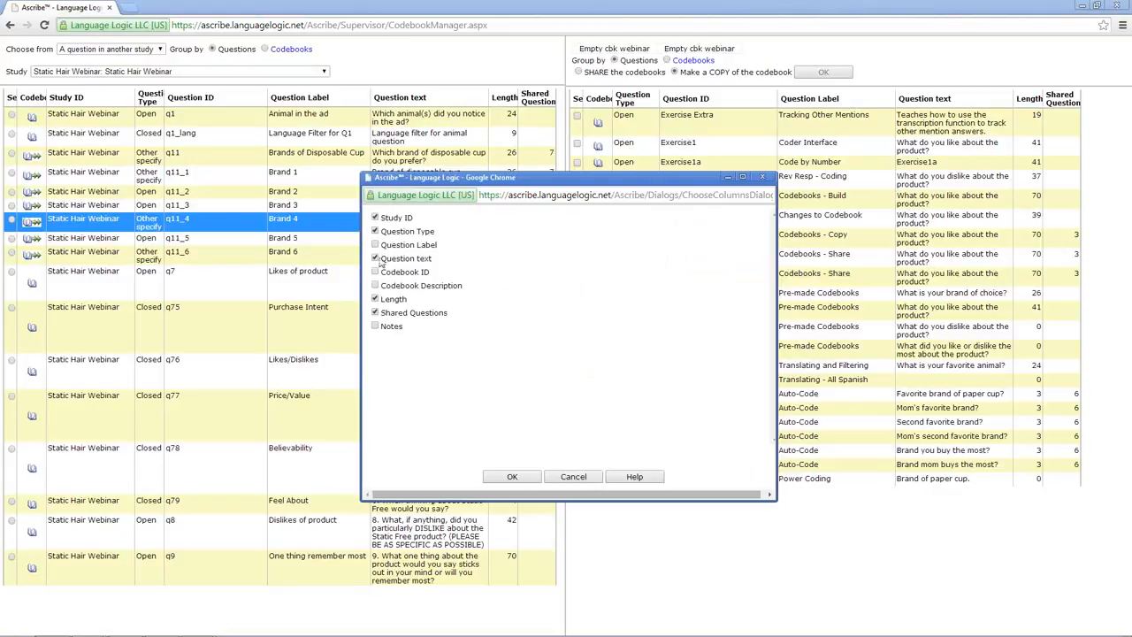
{"action": "left_click", "coordinate": [375, 232]}
{"action": "left_click", "coordinate": [375, 219]}
{"action": "left_click", "coordinate": [513, 477]}
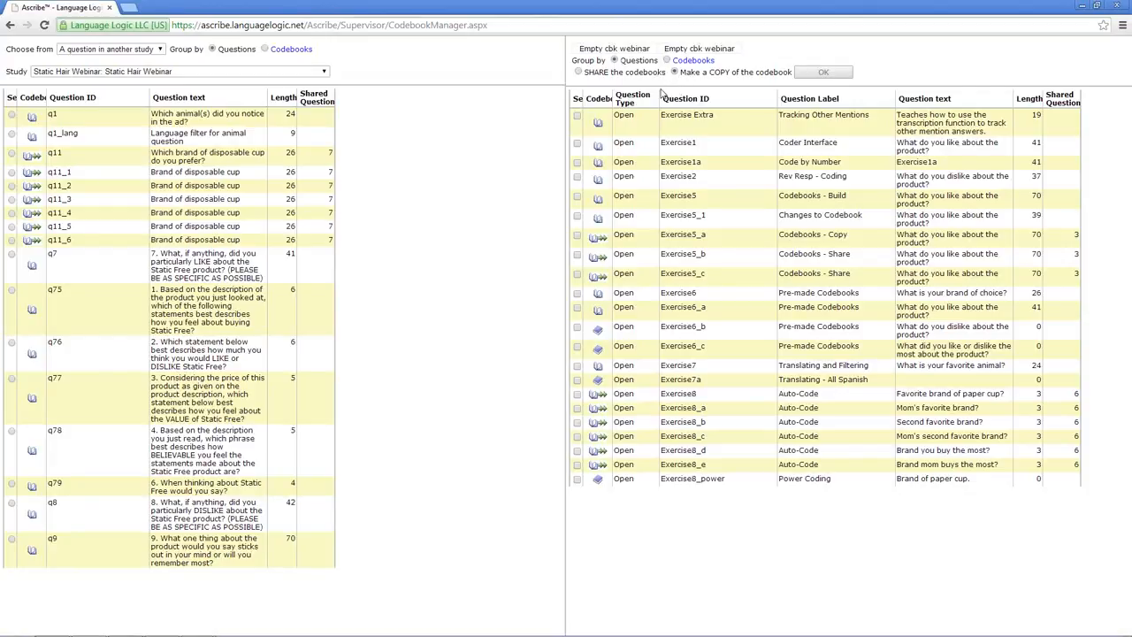
Examine the q1 and q11 codebooks with the source grouped by codebooks, and return the grouping to questions.
{"action": "left_click", "coordinate": [265, 50]}
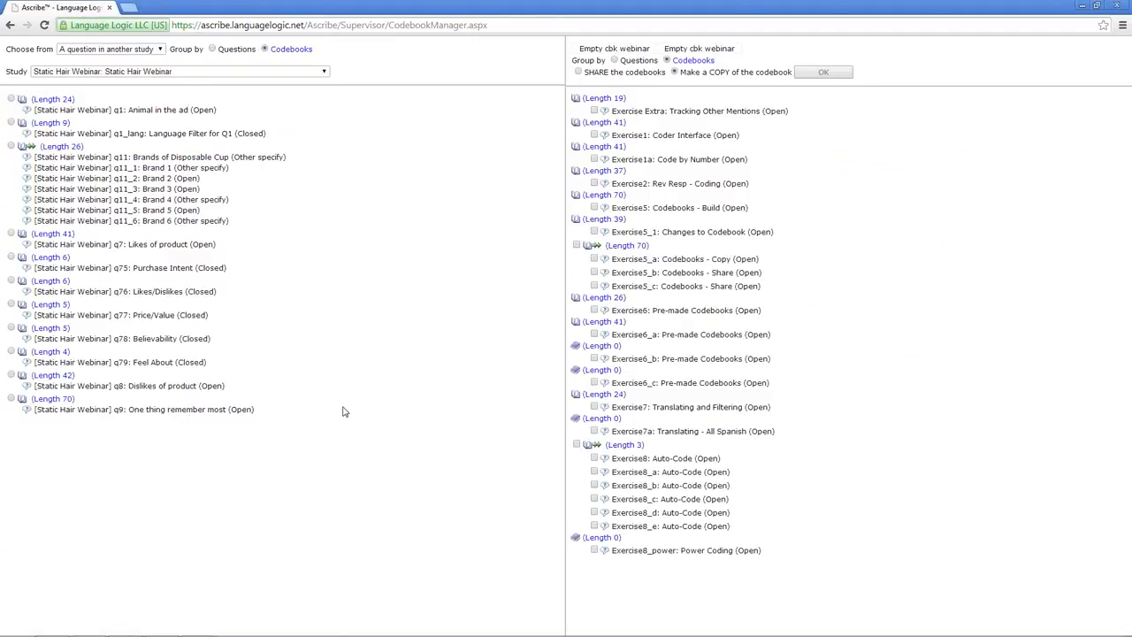
{"action": "left_click", "coordinate": [213, 50]}
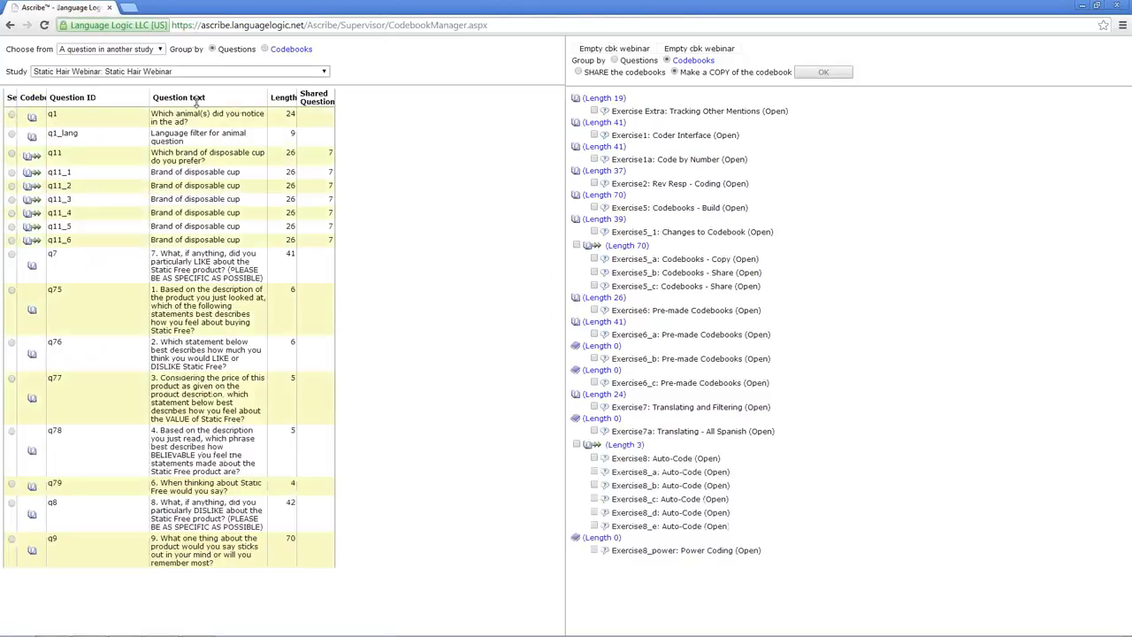
{"action": "left_click", "coordinate": [265, 50]}
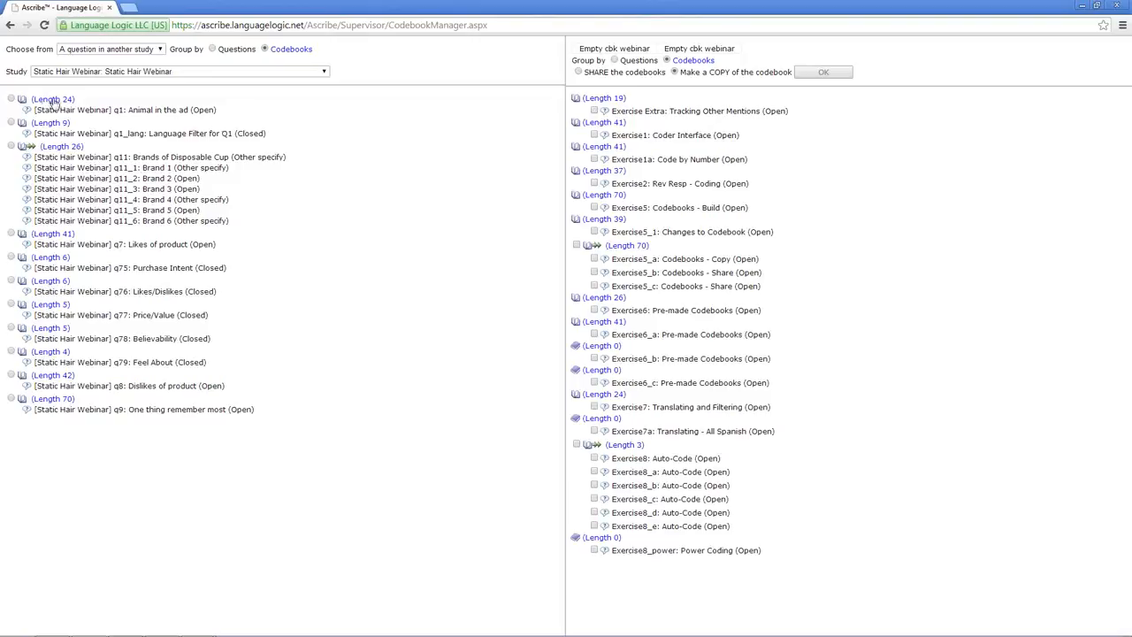
{"action": "left_click", "coordinate": [23, 101]}
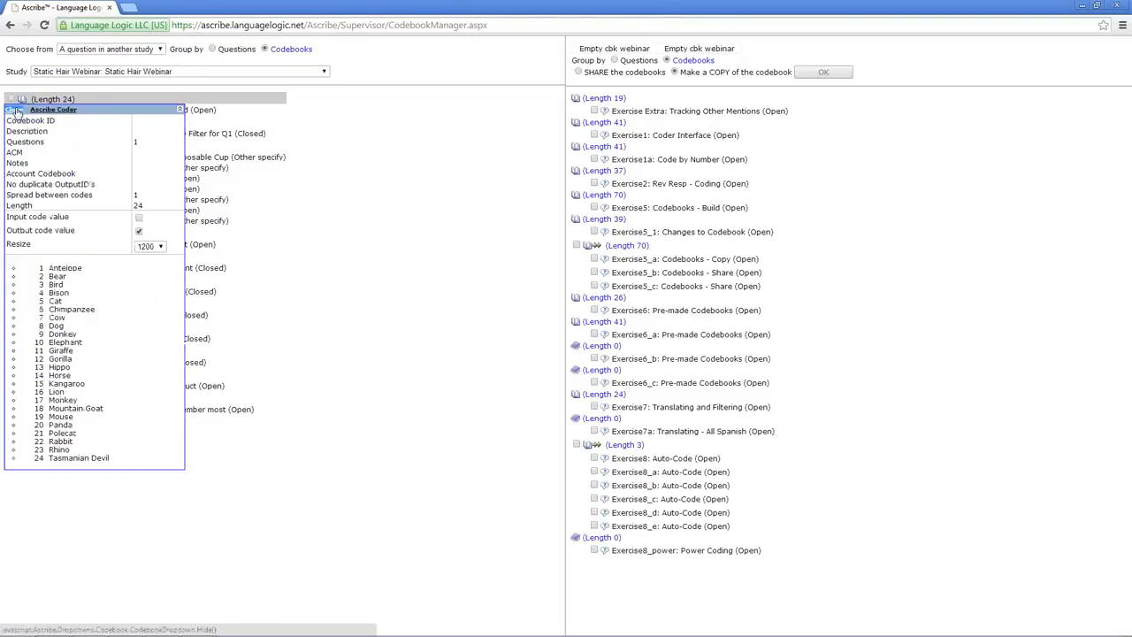
{"action": "left_click", "coordinate": [15, 110]}
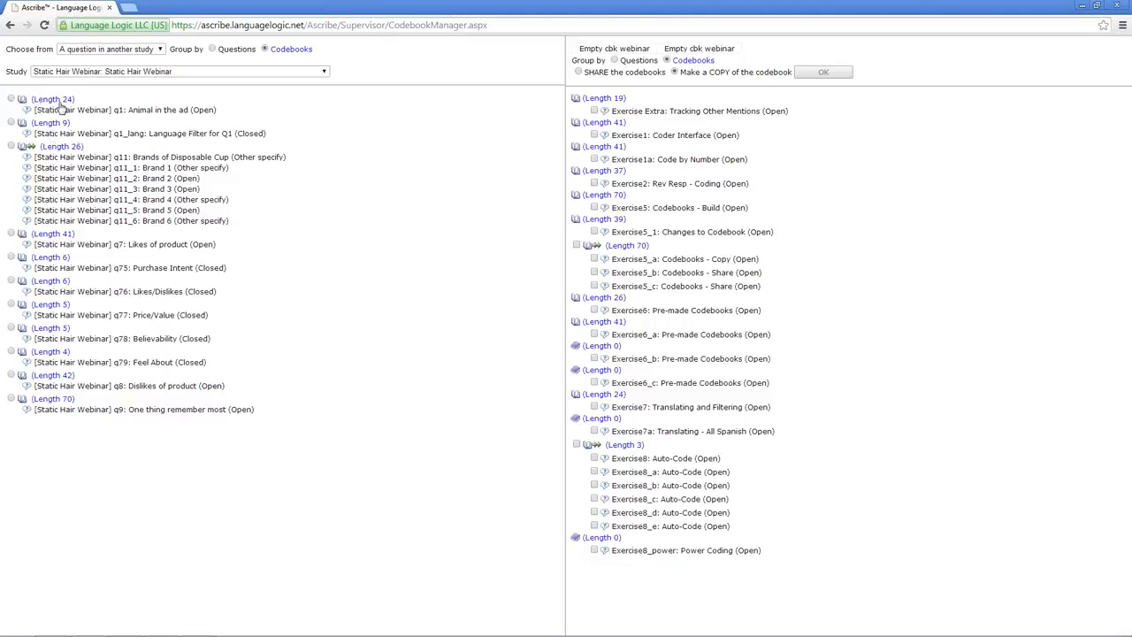
{"action": "left_click", "coordinate": [28, 153]}
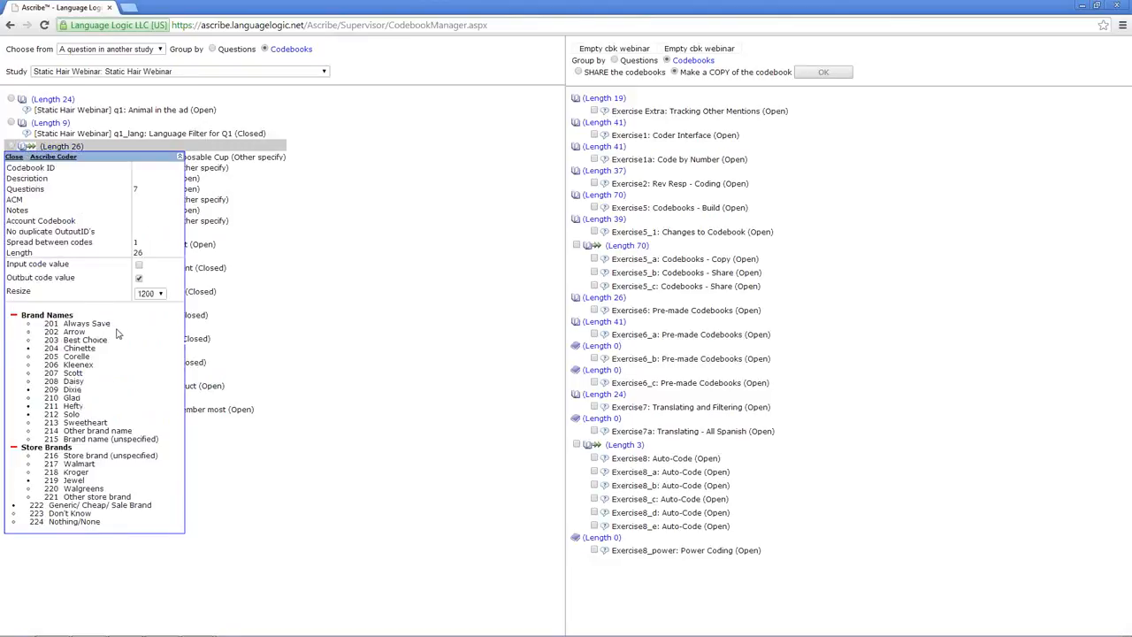
{"action": "left_click", "coordinate": [14, 157]}
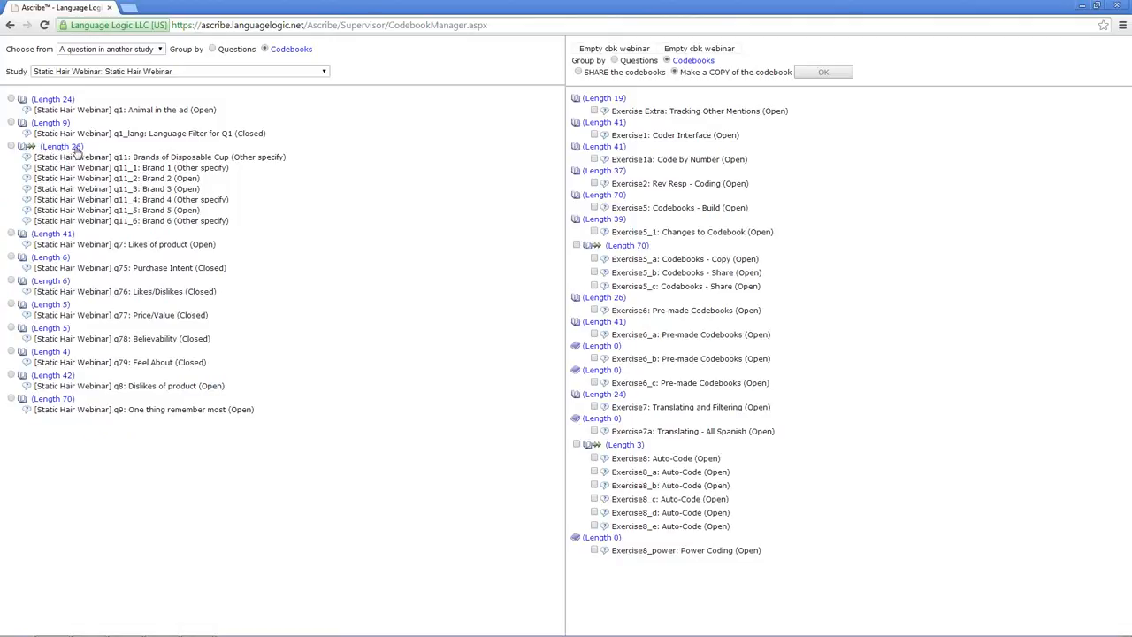
{"action": "left_click", "coordinate": [214, 50]}
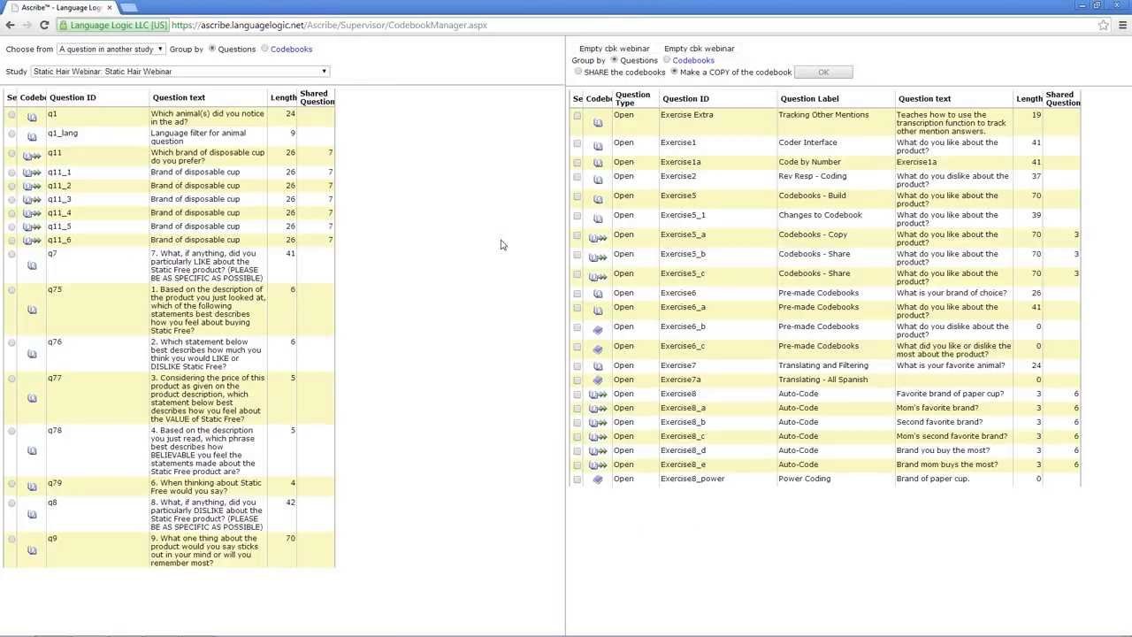
{"action": "left_click", "coordinate": [161, 51]}
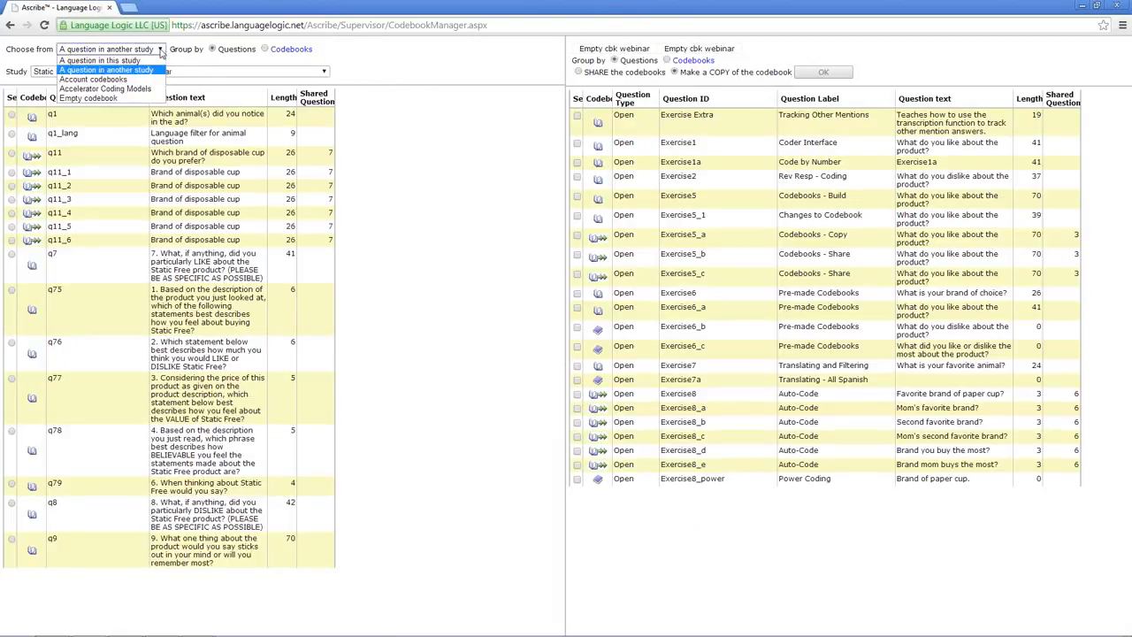
{"action": "left_click", "coordinate": [161, 51]}
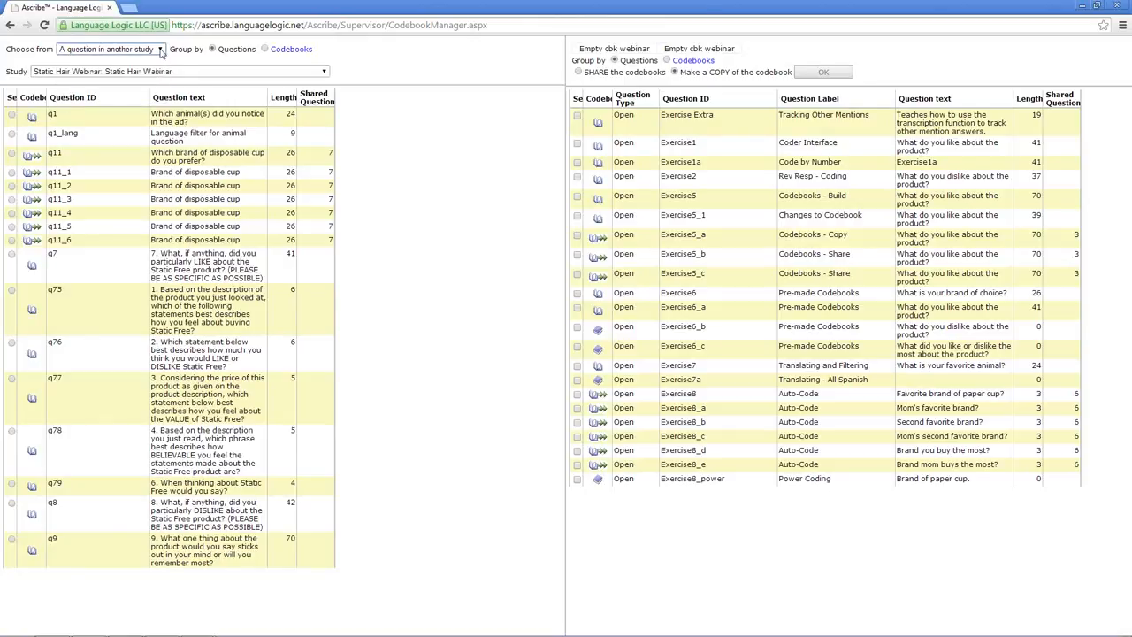
{"action": "left_click", "coordinate": [161, 50]}
{"action": "left_click", "coordinate": [161, 51]}
{"action": "left_click", "coordinate": [325, 72]}
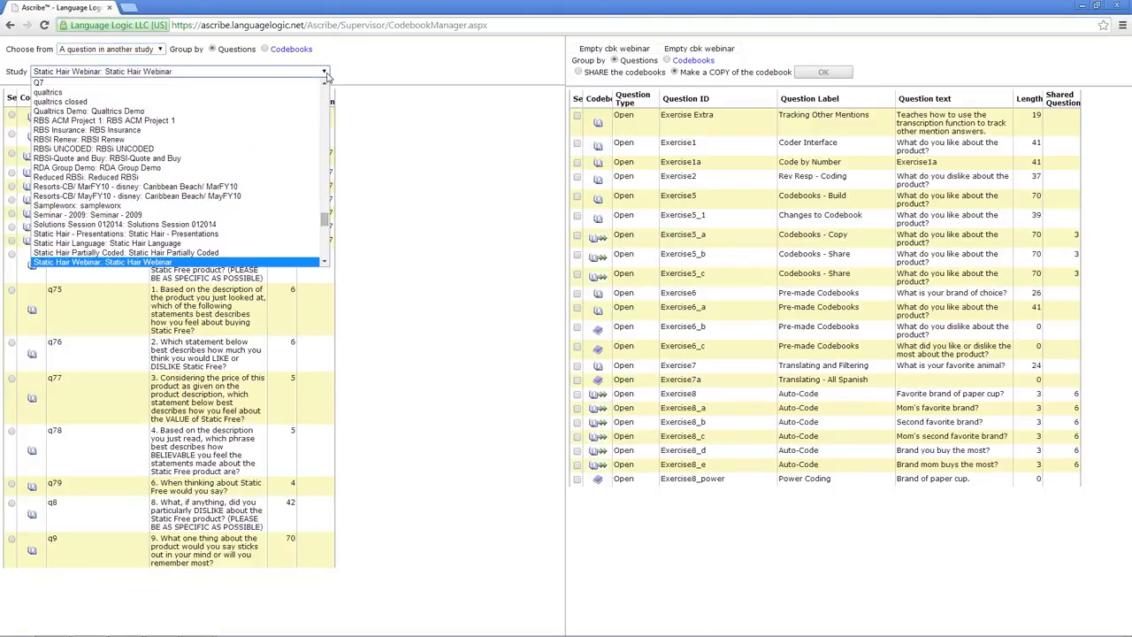
{"action": "mouse_move", "coordinate": [324, 220]}
{"action": "left_mouse_down"}
{"action": "mouse_move", "coordinate": [325, 77]}
{"action": "mouse_move", "coordinate": [327, 263]}
{"action": "mouse_move", "coordinate": [332, 228]}
{"action": "left_mouse_up"}
{"action": "left_click", "coordinate": [372, 75]}
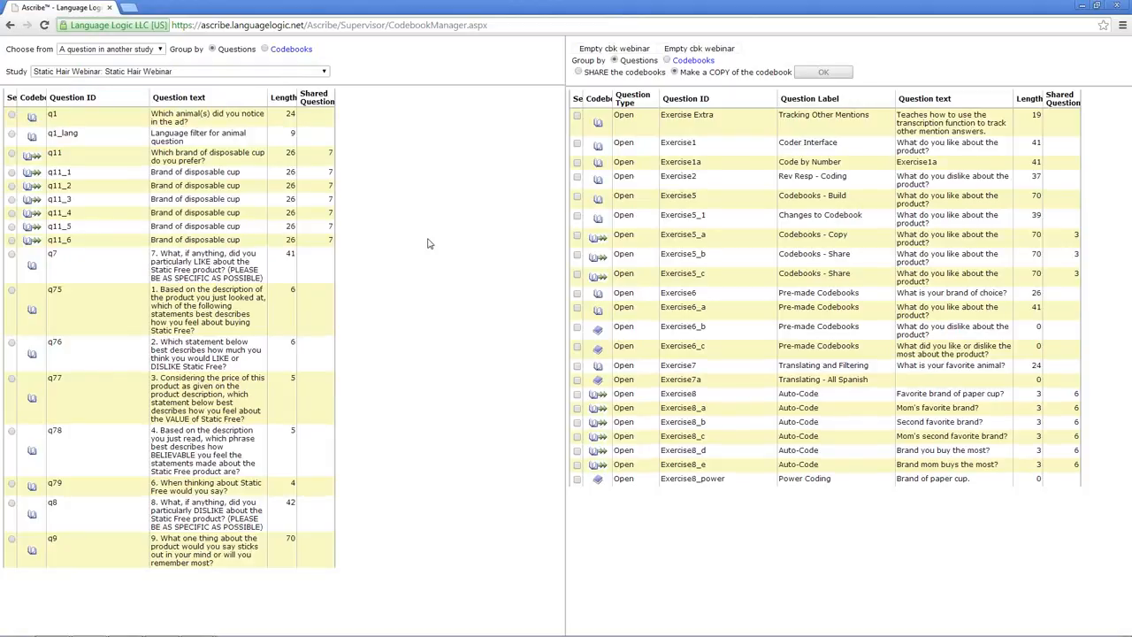
{"action": "left_click", "coordinate": [161, 50]}
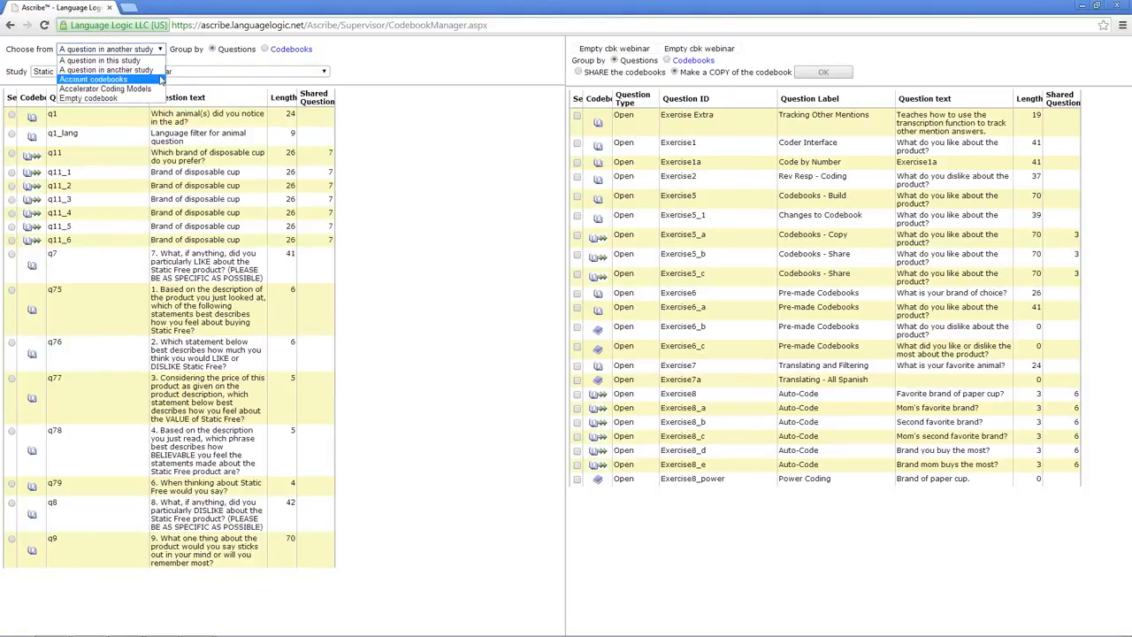
{"action": "left_click", "coordinate": [155, 69]}
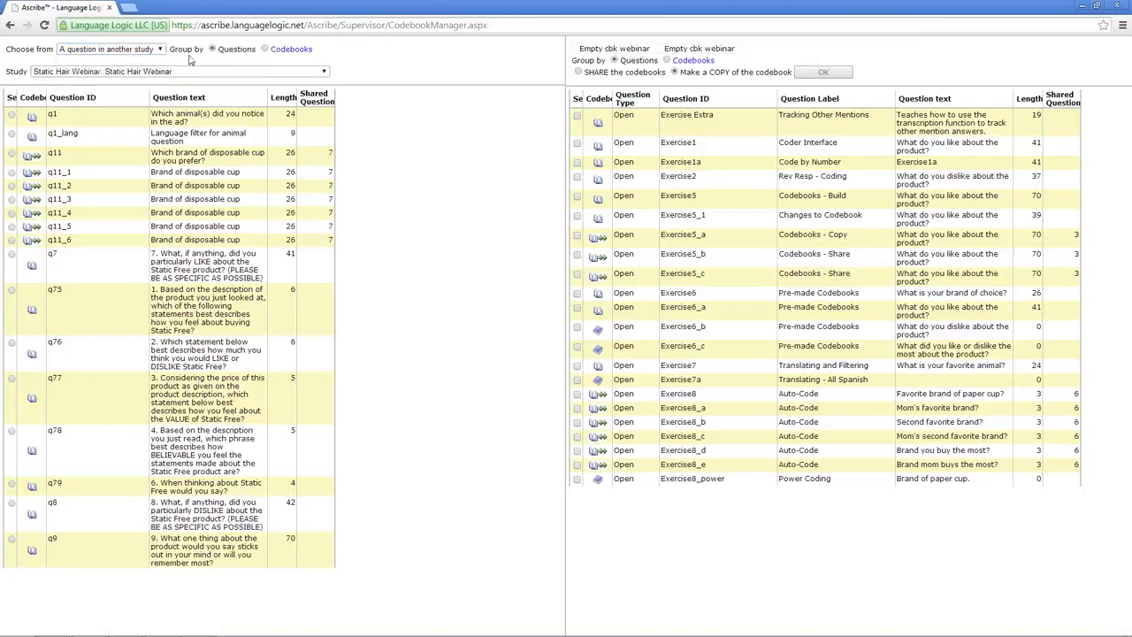
Clear the codebooks of Exercise Extra, Exercise1, Exercise1a and Exercise2 by copying the empty codebook to them.
{"action": "left_click", "coordinate": [161, 49]}
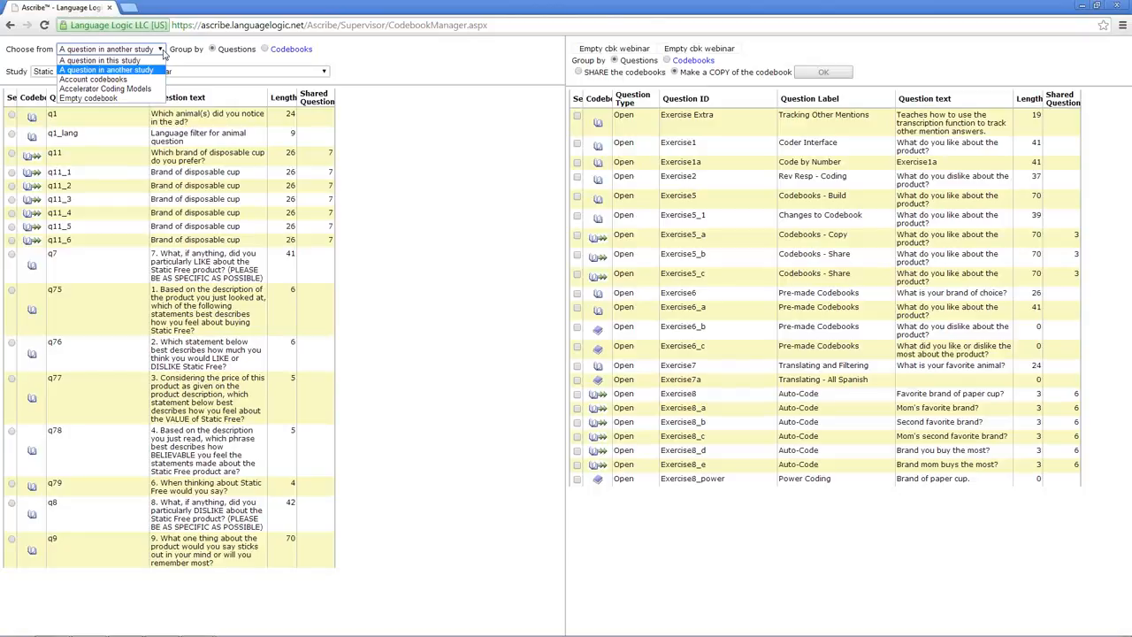
{"action": "left_click", "coordinate": [106, 97]}
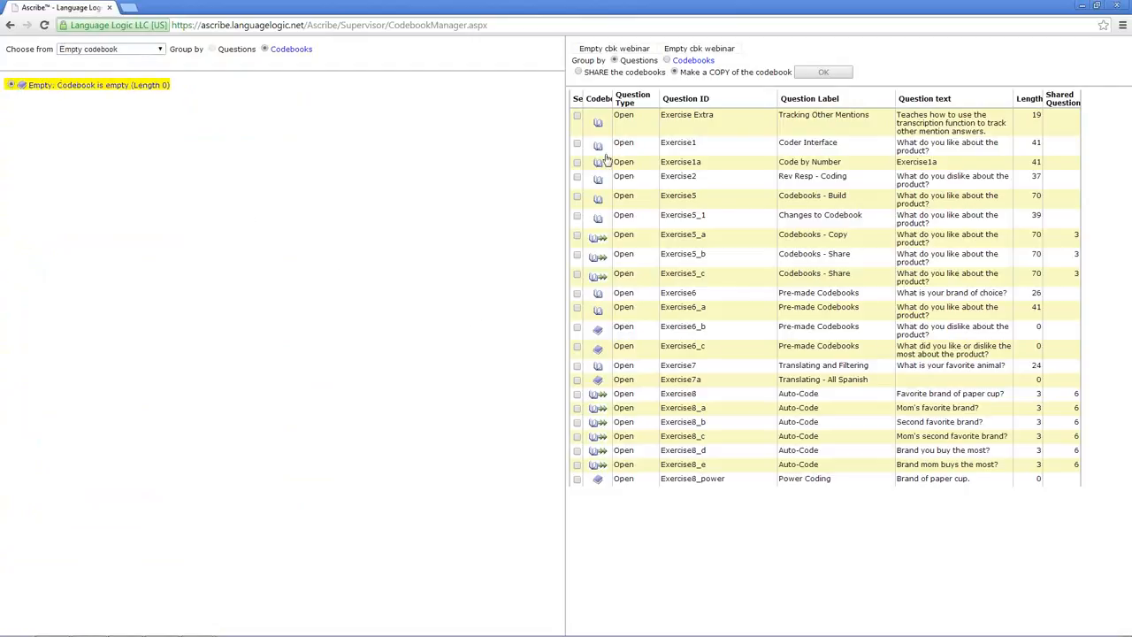
{"action": "left_click", "coordinate": [577, 117]}
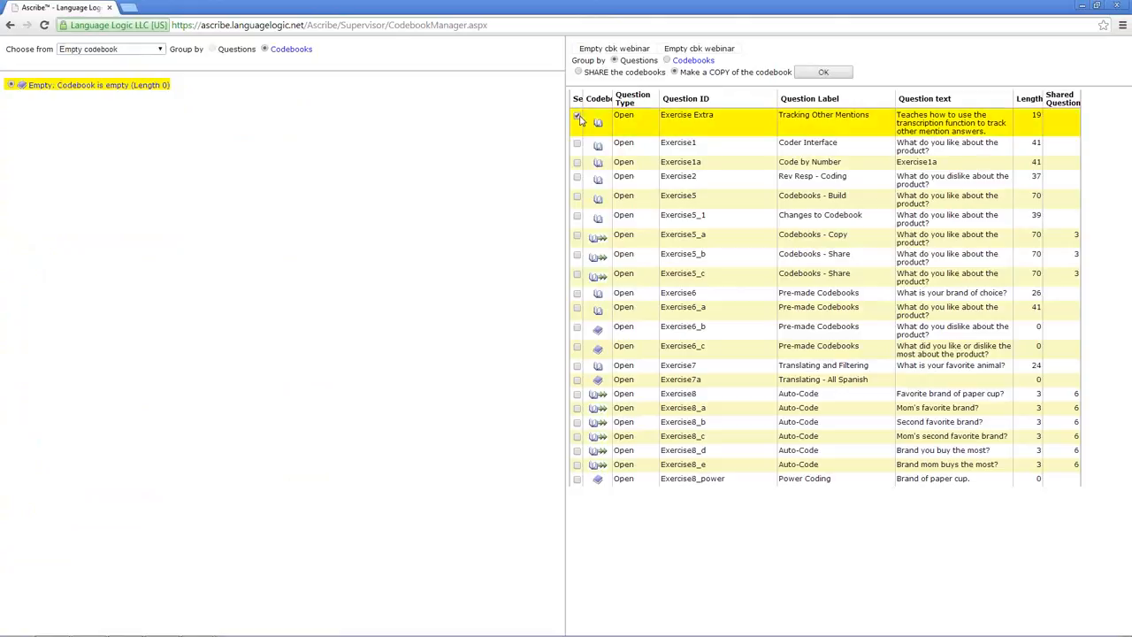
{"action": "left_click", "coordinate": [577, 162]}
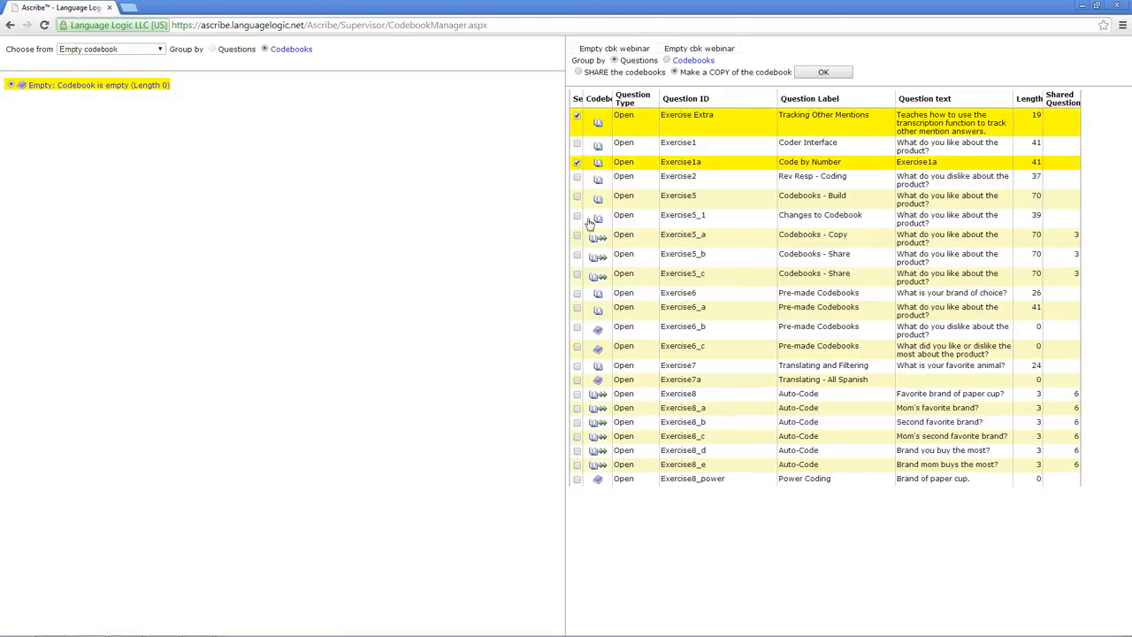
{"action": "left_click", "coordinate": [578, 144]}
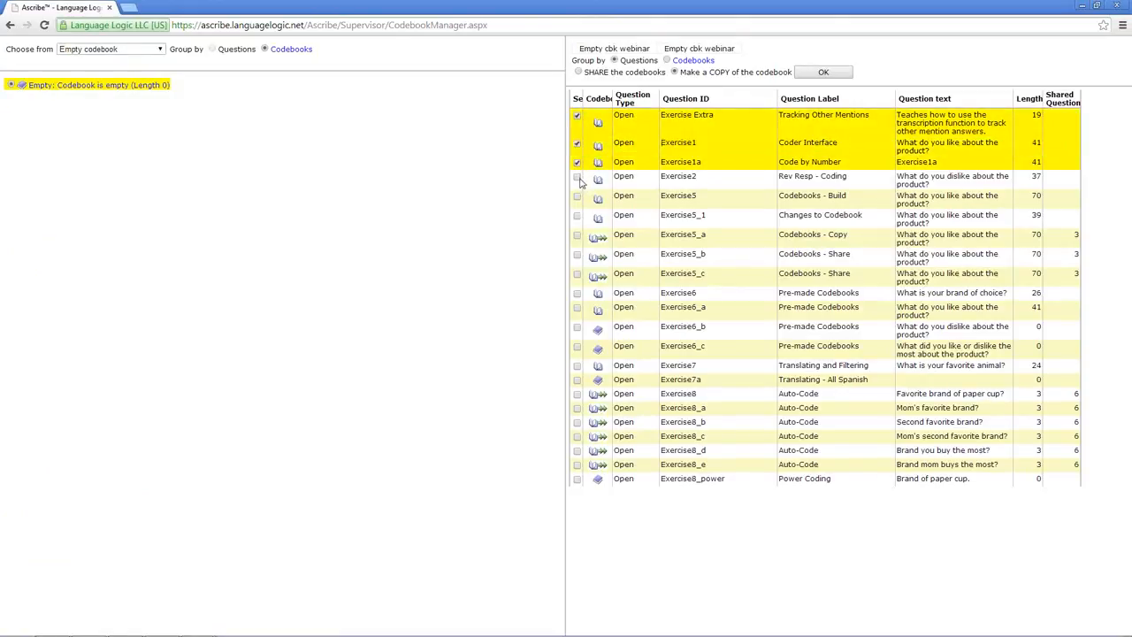
{"action": "left_click", "coordinate": [578, 177]}
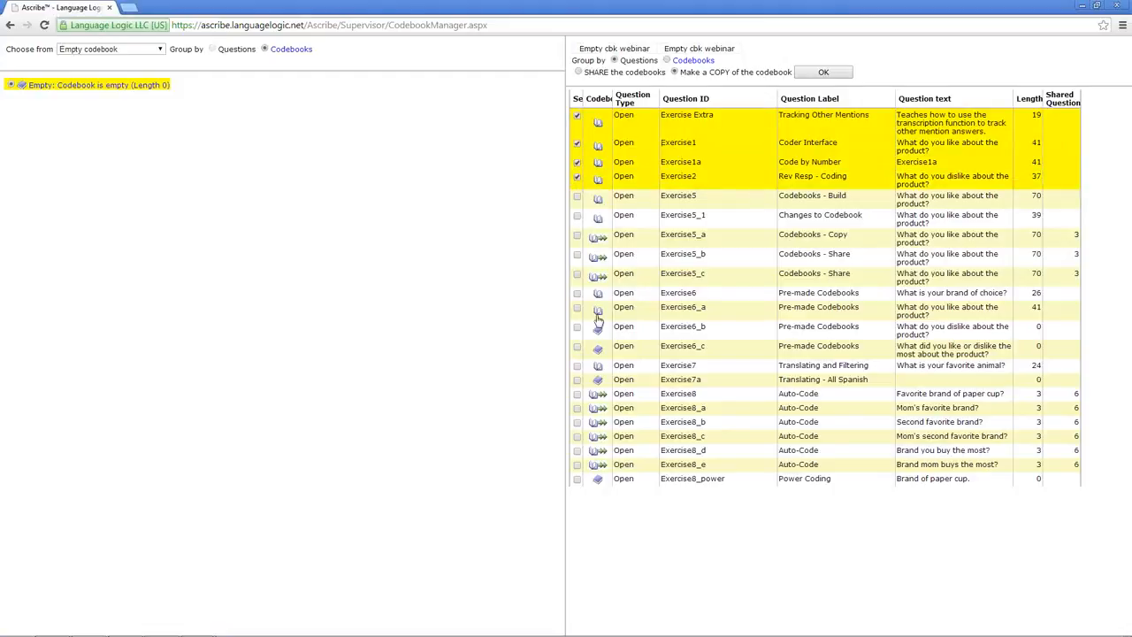
{"action": "left_click", "coordinate": [822, 74]}
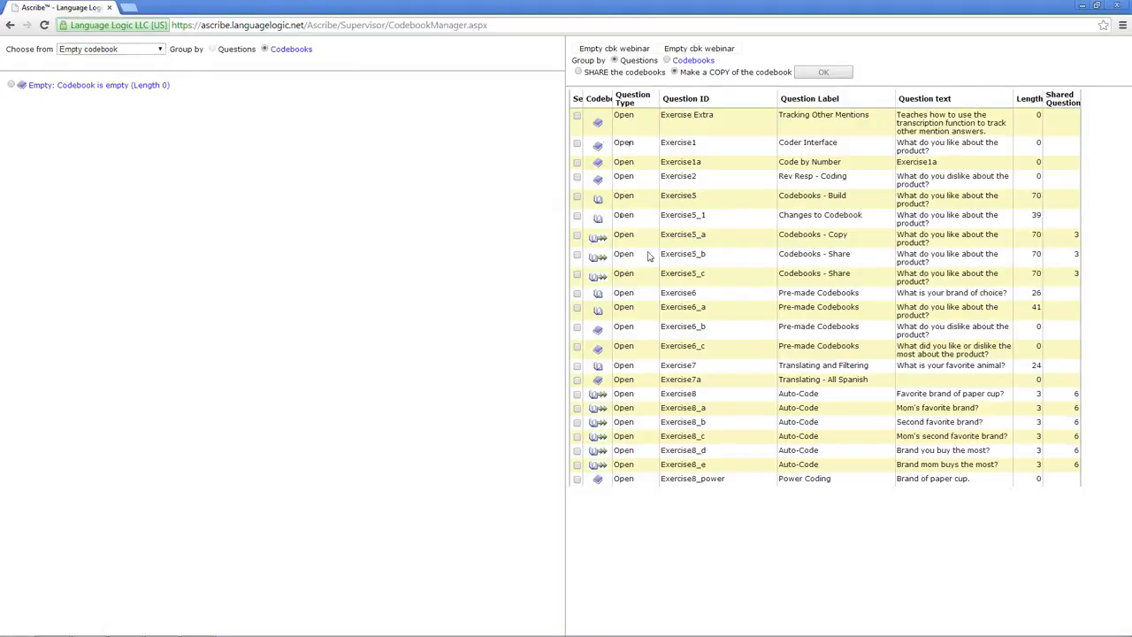
Set the codebook source to the account codebooks.
{"action": "left_click", "coordinate": [161, 49]}
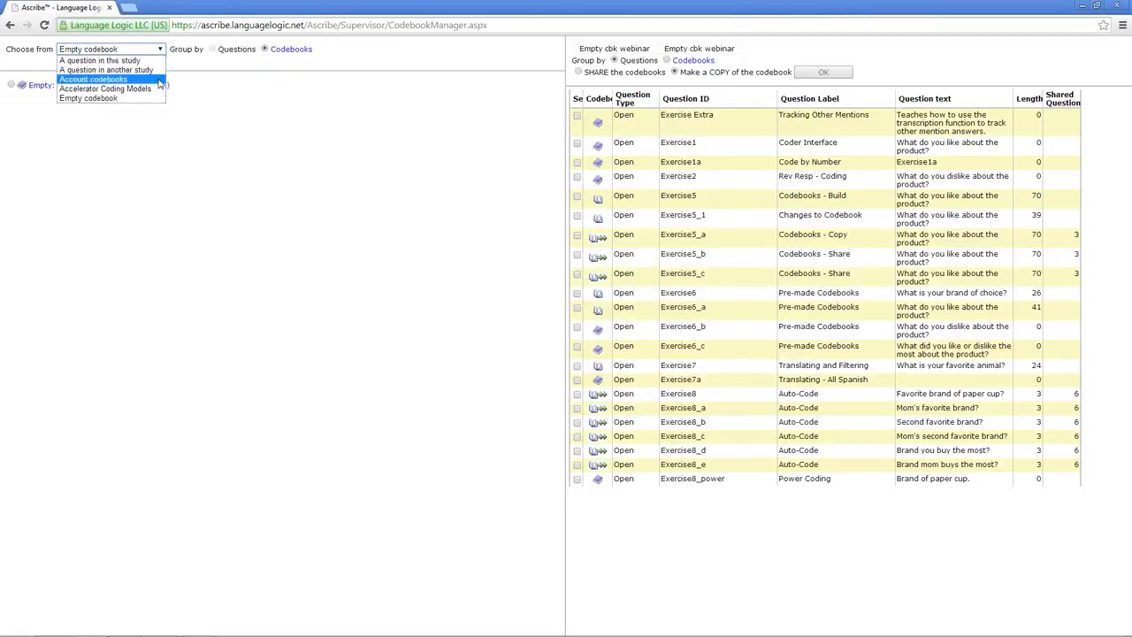
{"action": "left_click", "coordinate": [161, 83]}
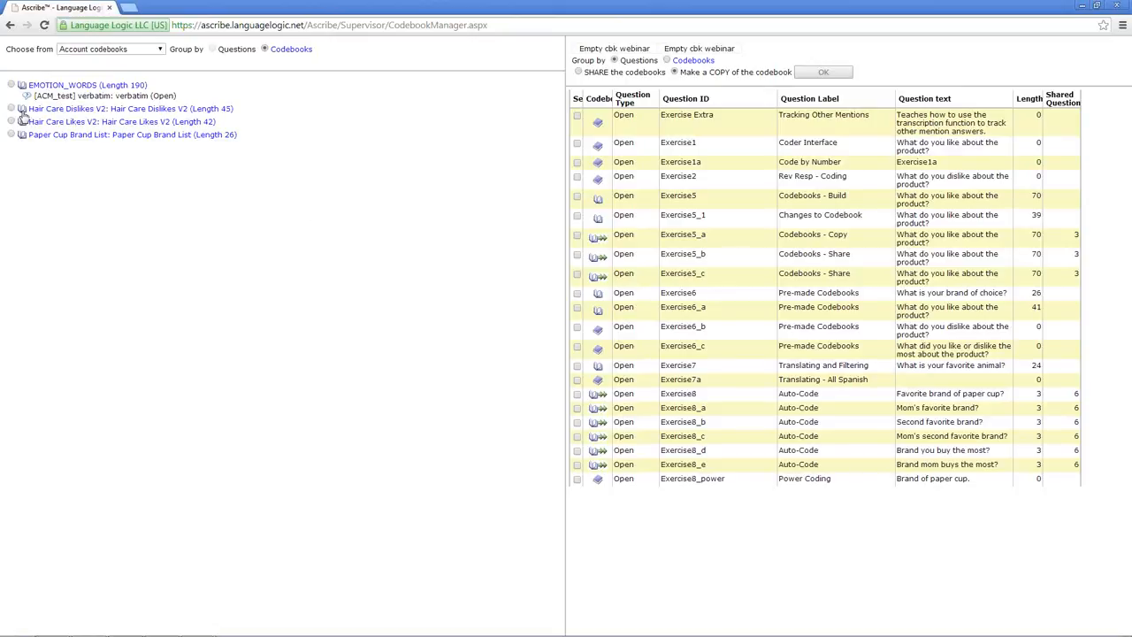
{"action": "left_click", "coordinate": [156, 50]}
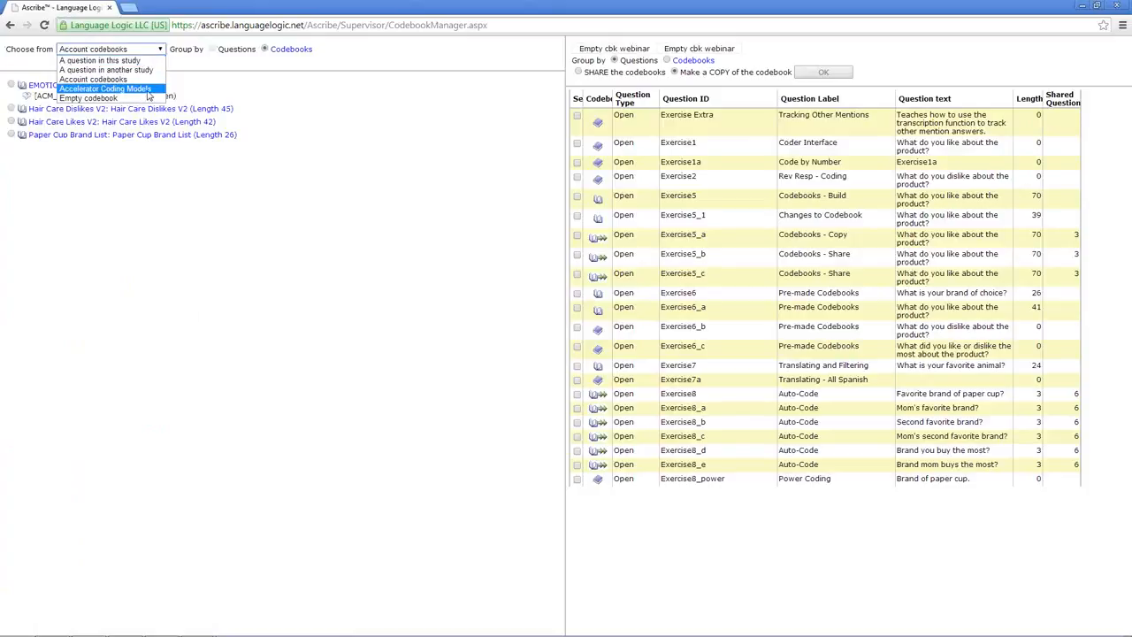
{"action": "left_click", "coordinate": [273, 107]}
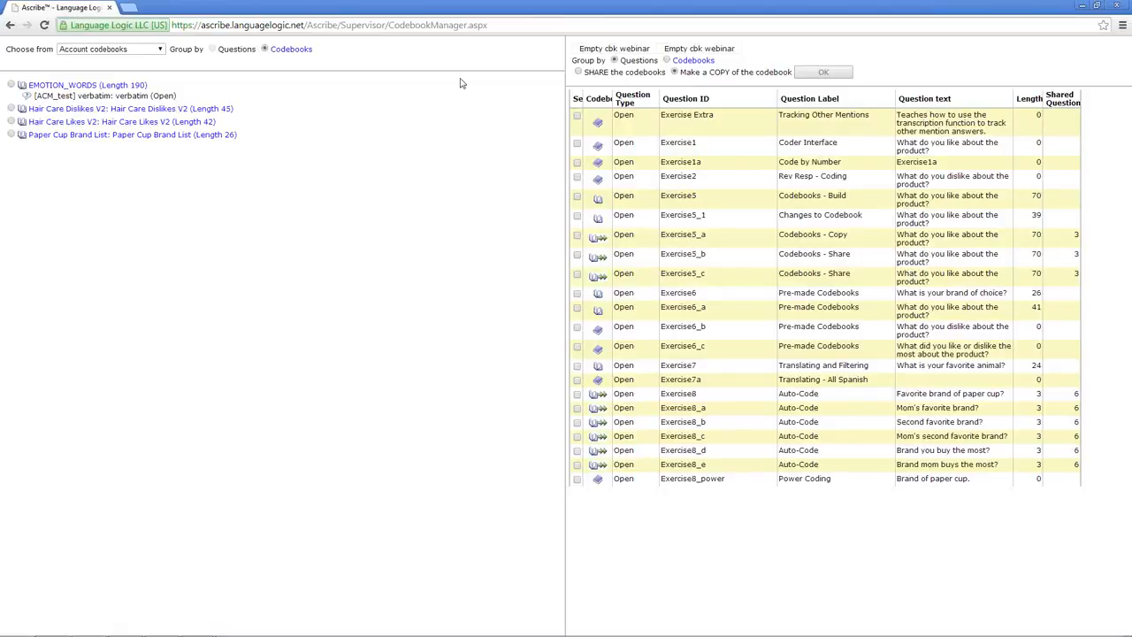
Open the question properties of Exercise Extra, dismiss them unchanged, and try to view its codebook properties.
{"action": "right_click", "coordinate": [406, 71]}
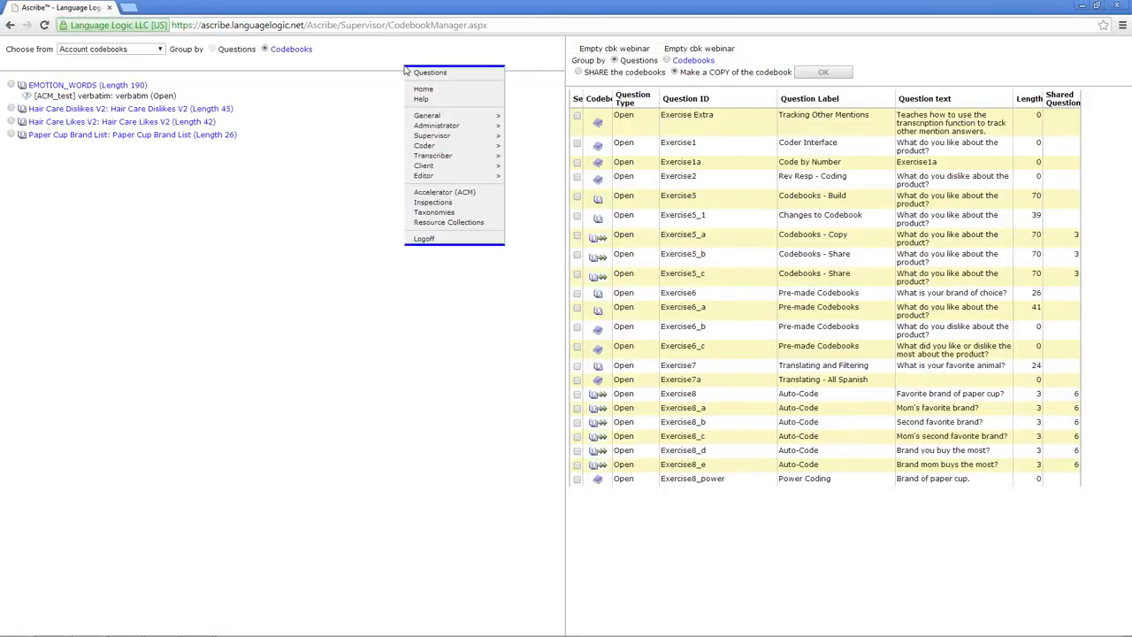
{"action": "right_click", "coordinate": [734, 124]}
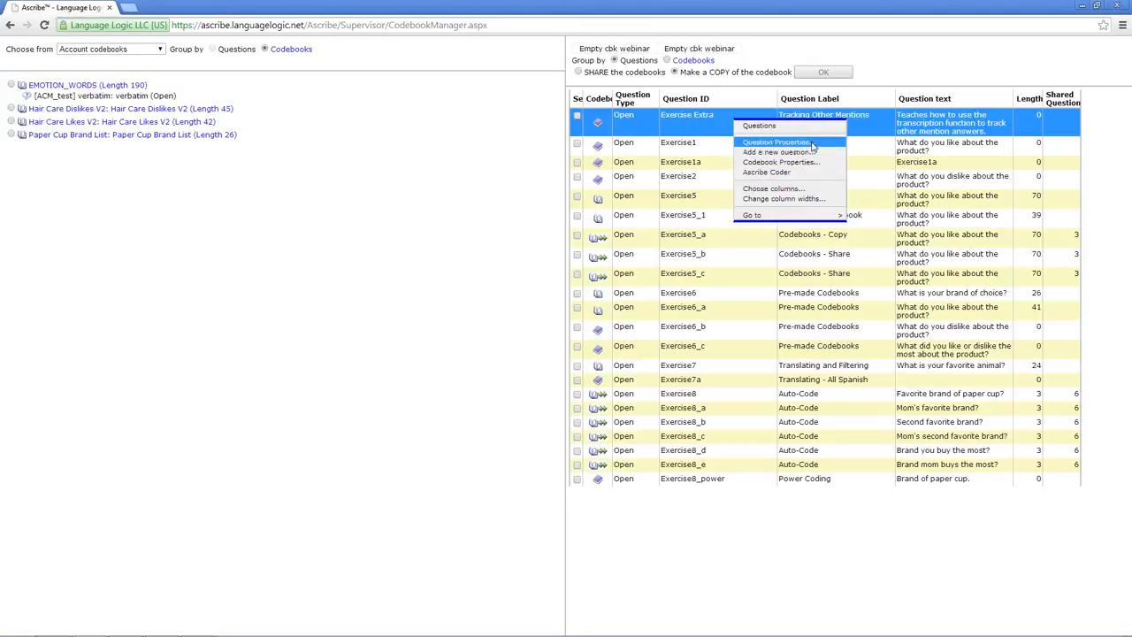
{"action": "left_click", "coordinate": [812, 145]}
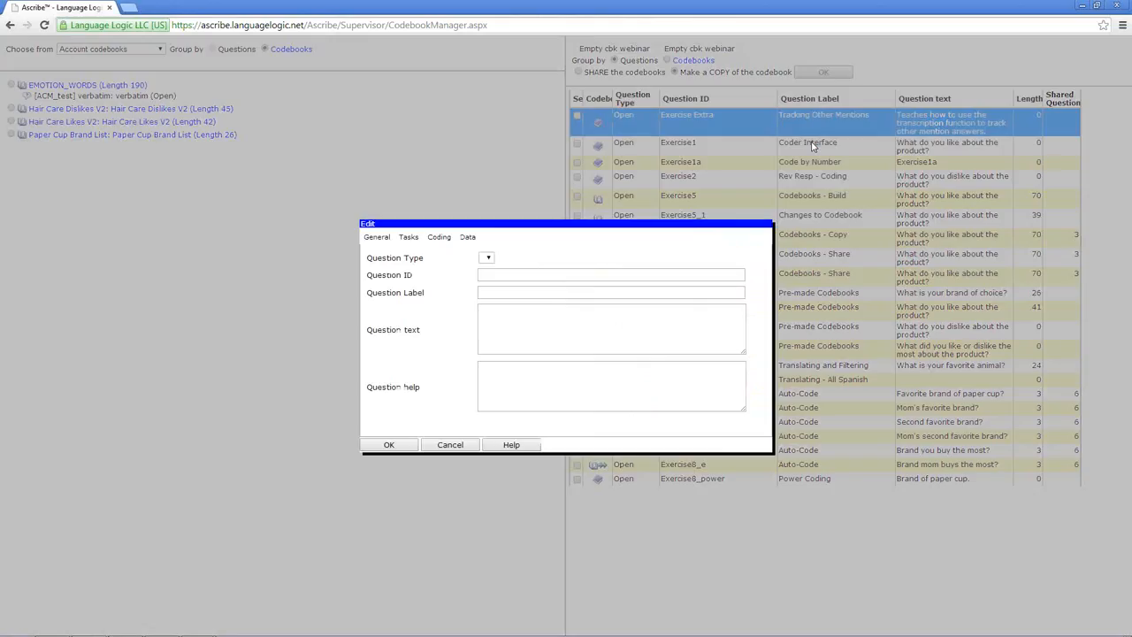
{"action": "left_click", "coordinate": [458, 447]}
{"action": "right_click", "coordinate": [796, 123]}
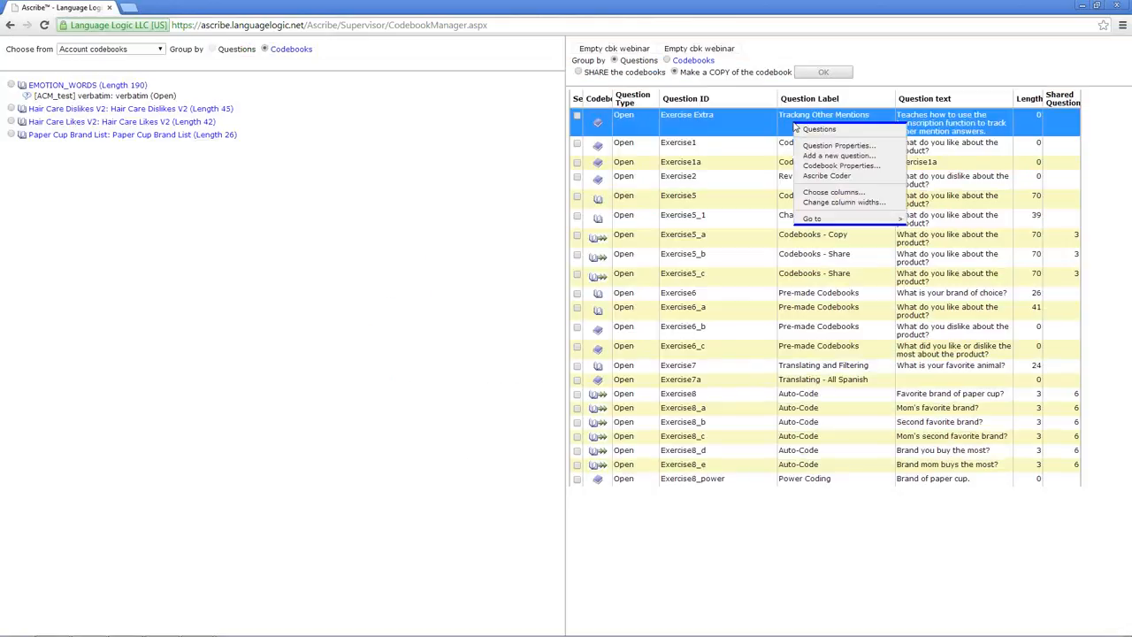
{"action": "left_click", "coordinate": [815, 167]}
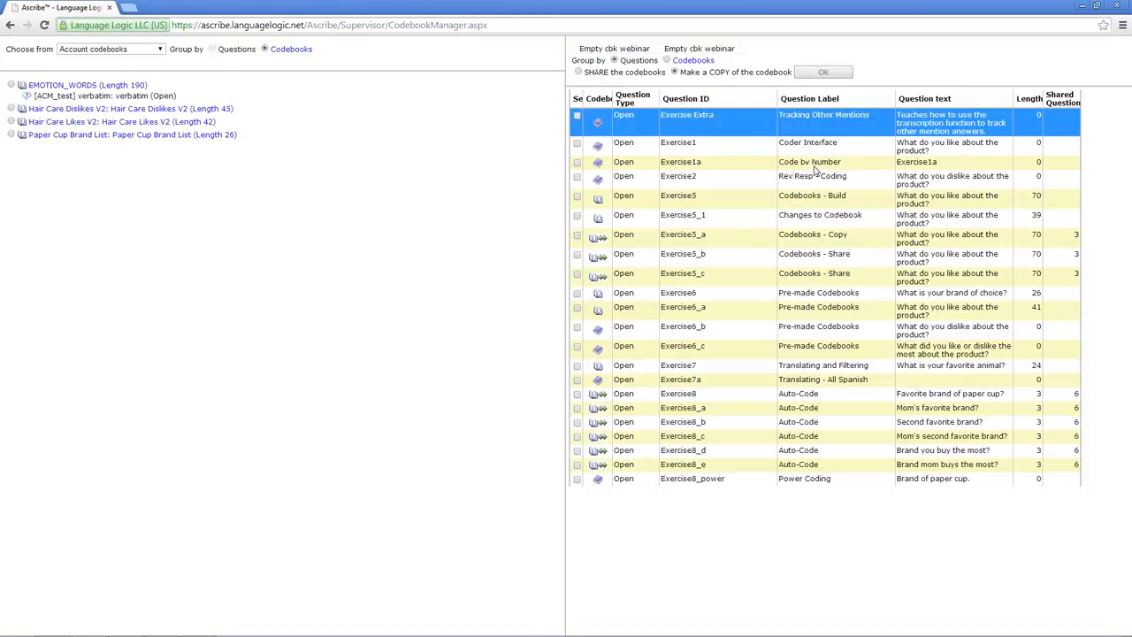
{"action": "key", "text": "Escape"}
Review the list of codes in the Exercise7 codebook and the question properties of Exercise7.
{"action": "left_click", "coordinate": [598, 370]}
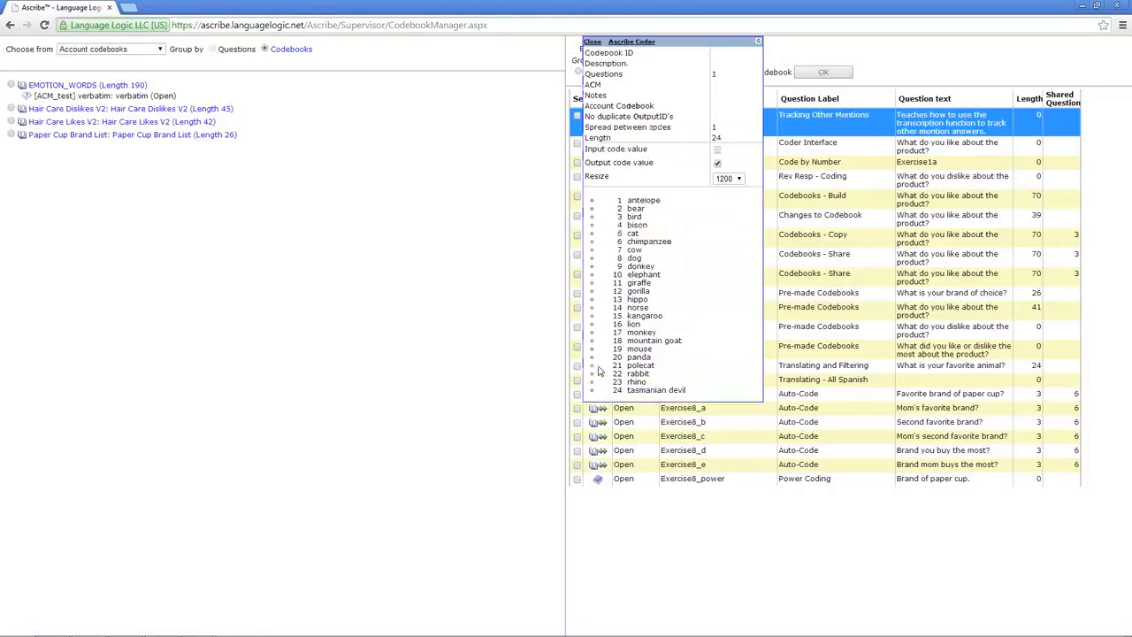
{"action": "left_click", "coordinate": [594, 42]}
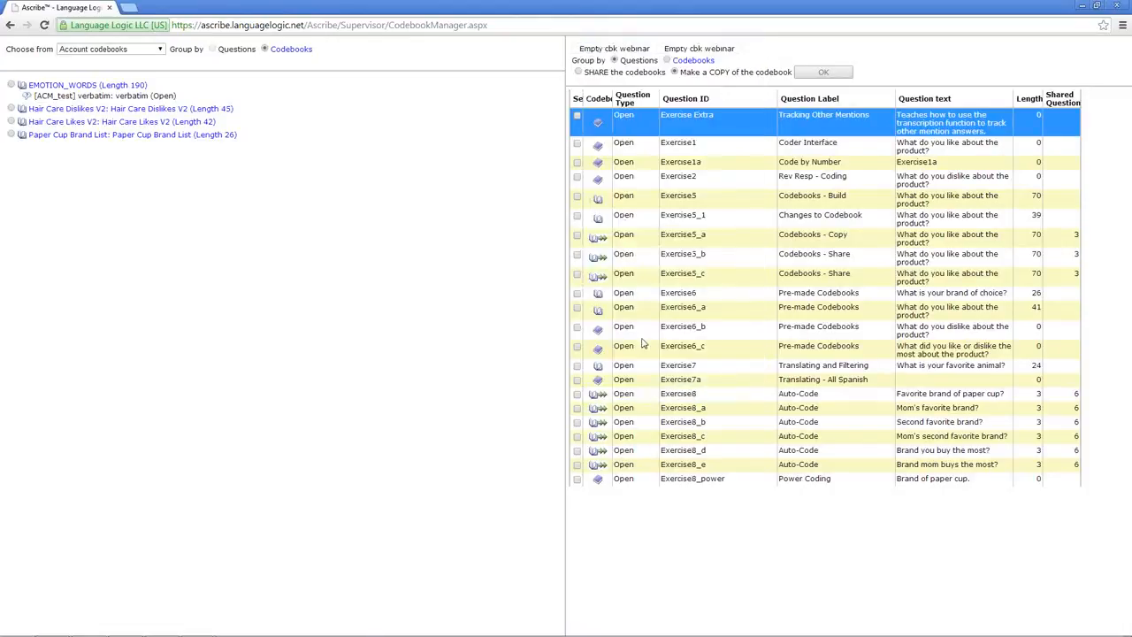
{"action": "right_click", "coordinate": [710, 387]}
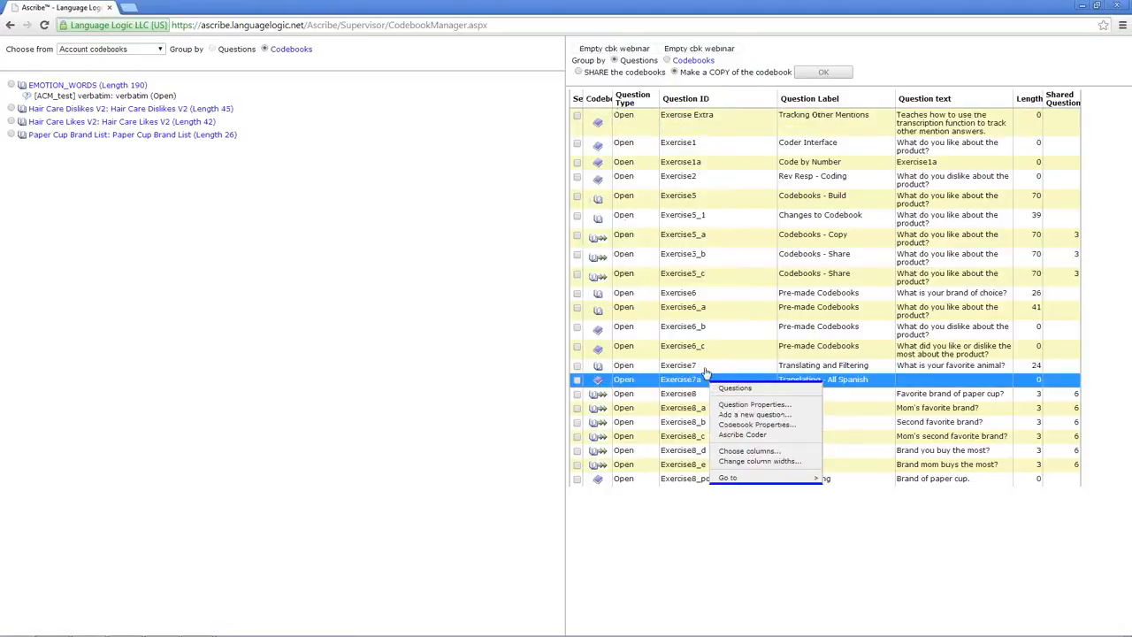
{"action": "right_click", "coordinate": [705, 372]}
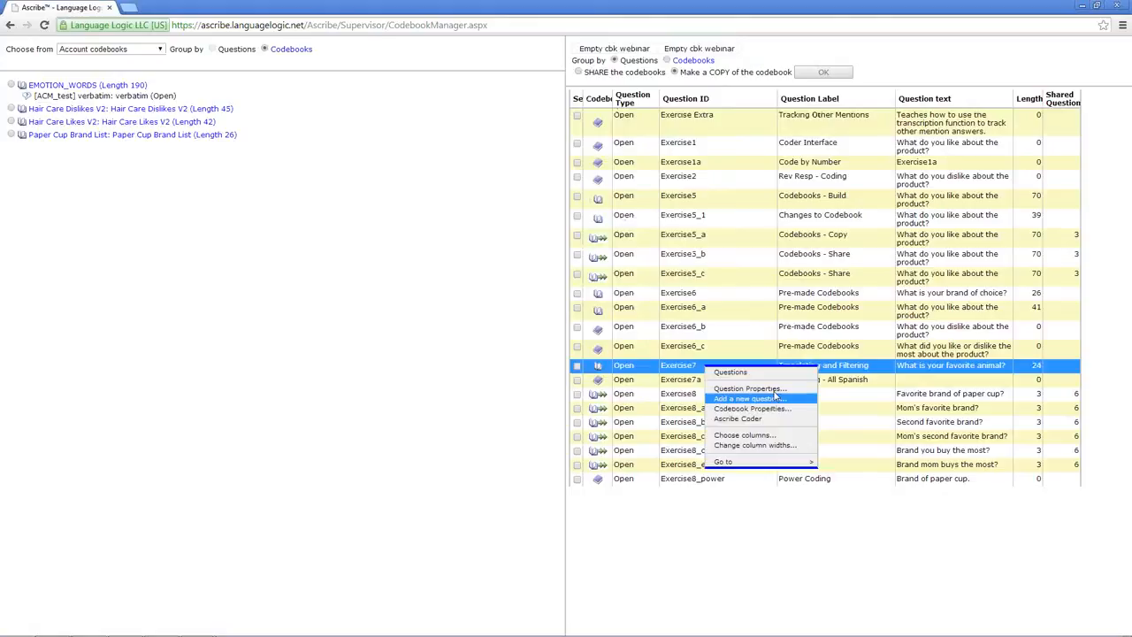
{"action": "left_click", "coordinate": [774, 390]}
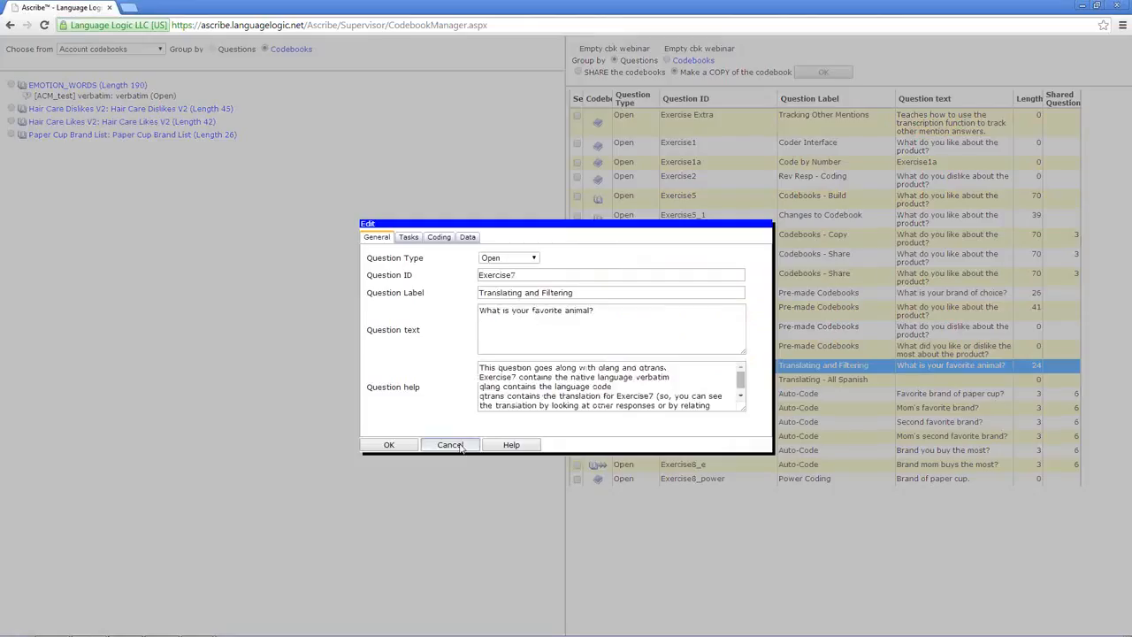
{"action": "left_click", "coordinate": [460, 446]}
Save the Exercise7 codebook as an account codebook with the ID Animal Codes and No duplicate OutputID's enabled.
{"action": "right_click", "coordinate": [730, 367]}
{"action": "left_click", "coordinate": [767, 412]}
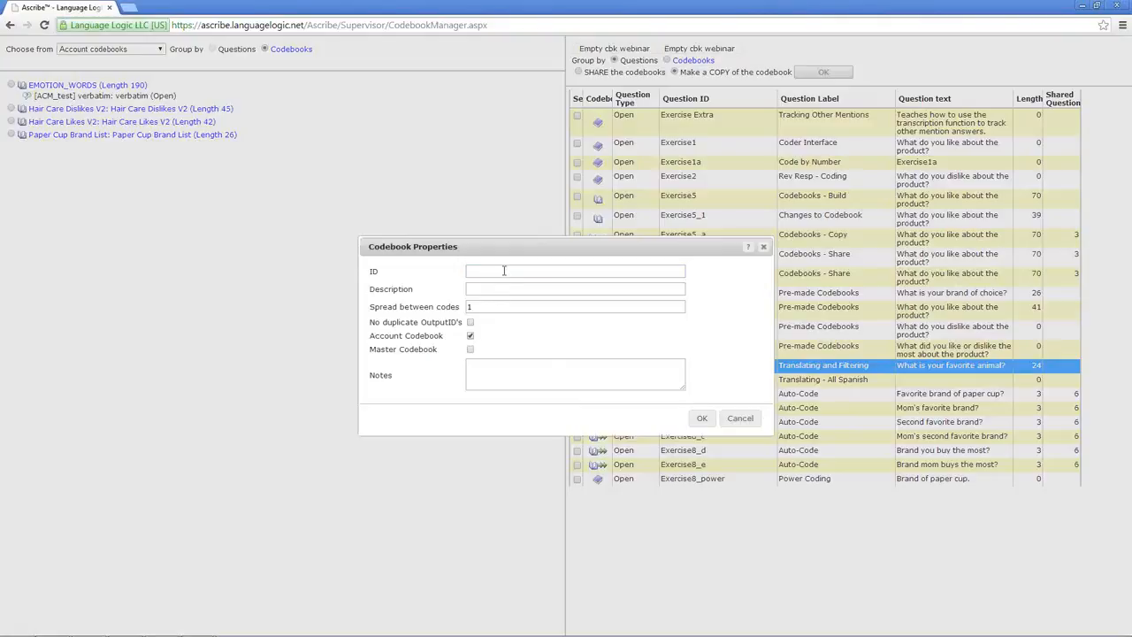
{"action": "left_click", "coordinate": [503, 270]}
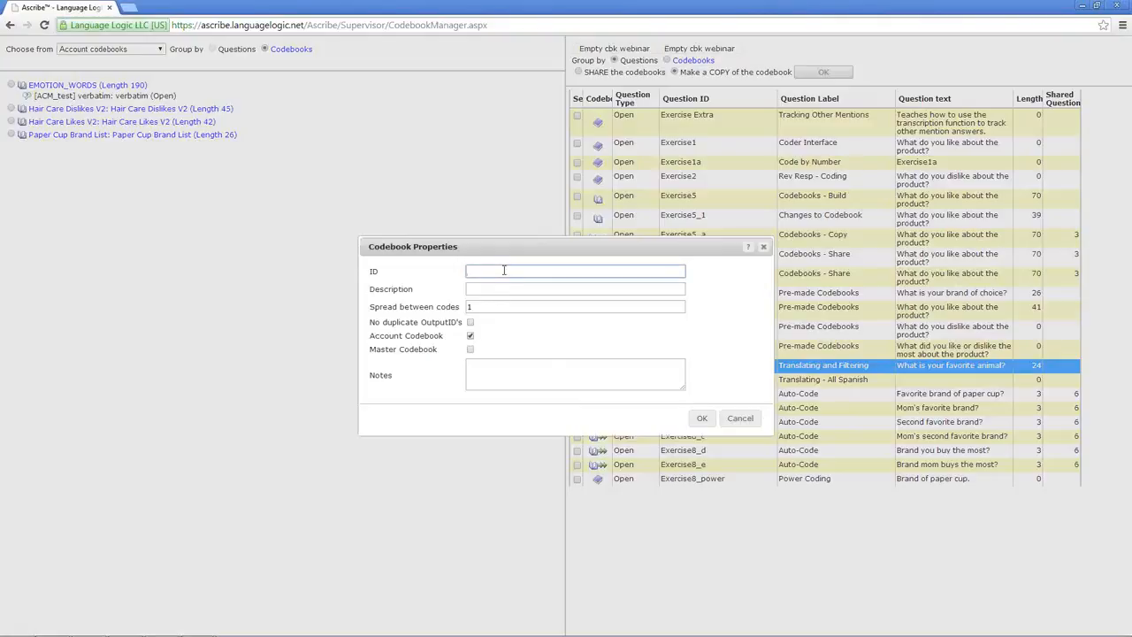
{"action": "type", "text": "Animal Codes"}
{"action": "left_click", "coordinate": [492, 284]}
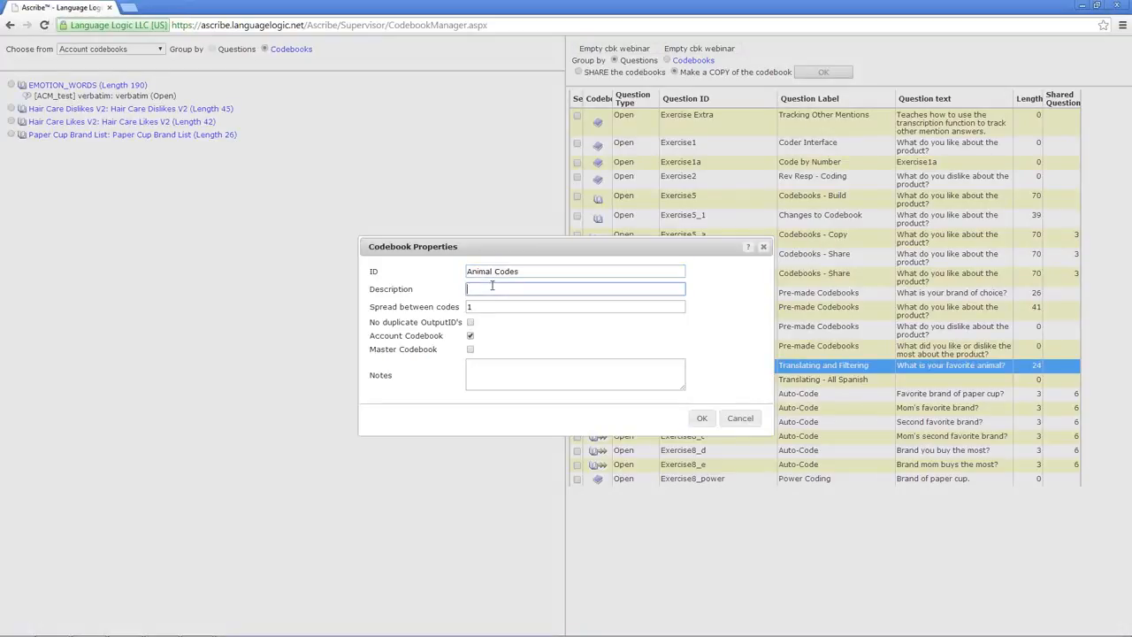
{"action": "left_click", "coordinate": [470, 322]}
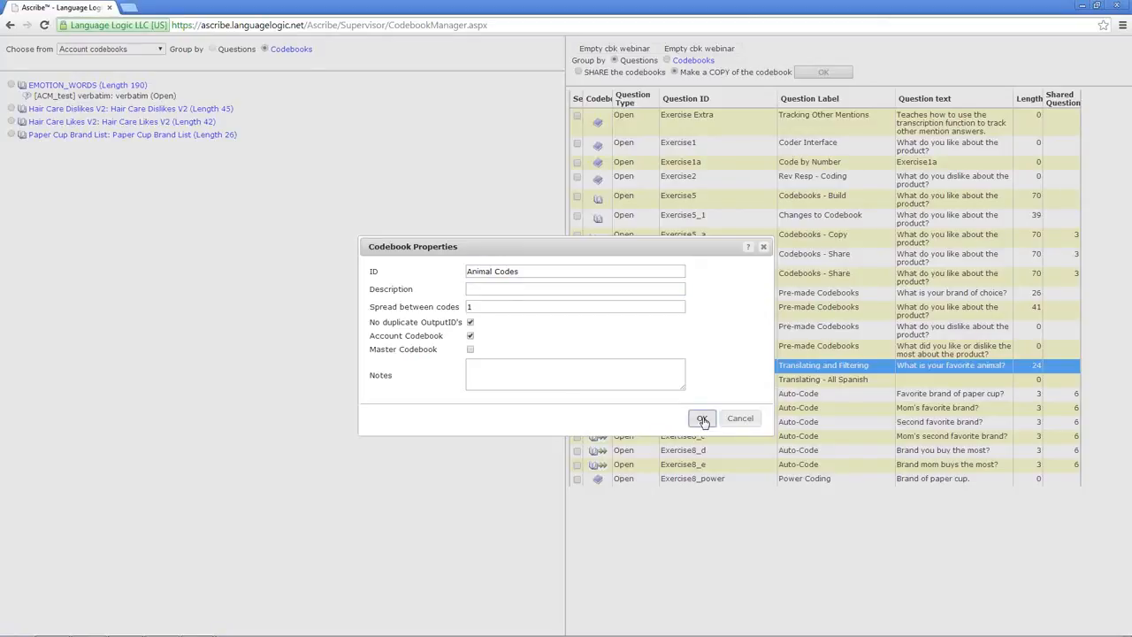
{"action": "left_click", "coordinate": [702, 419]}
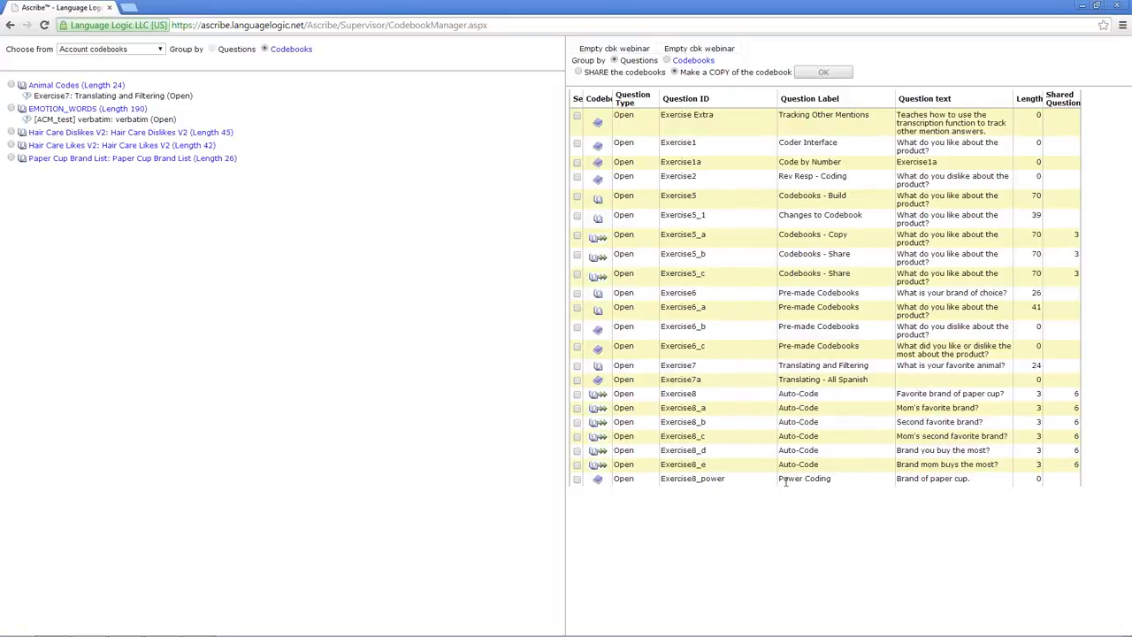
Examine the detailed question information for Exercise5_c.
{"action": "right_click", "coordinate": [809, 275]}
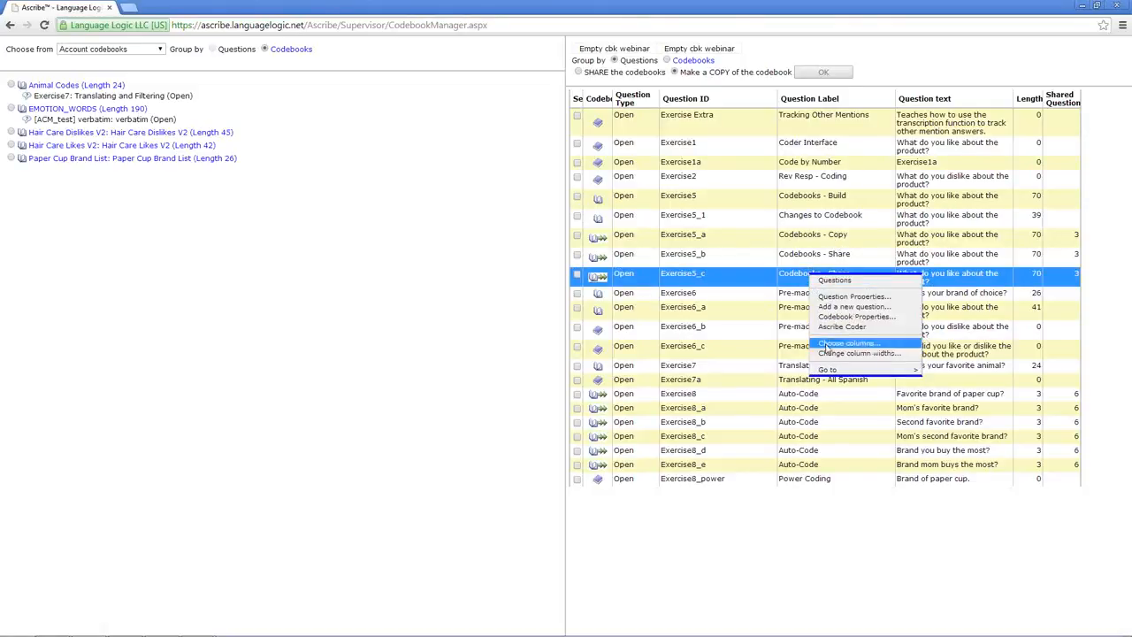
{"action": "left_click", "coordinate": [751, 284]}
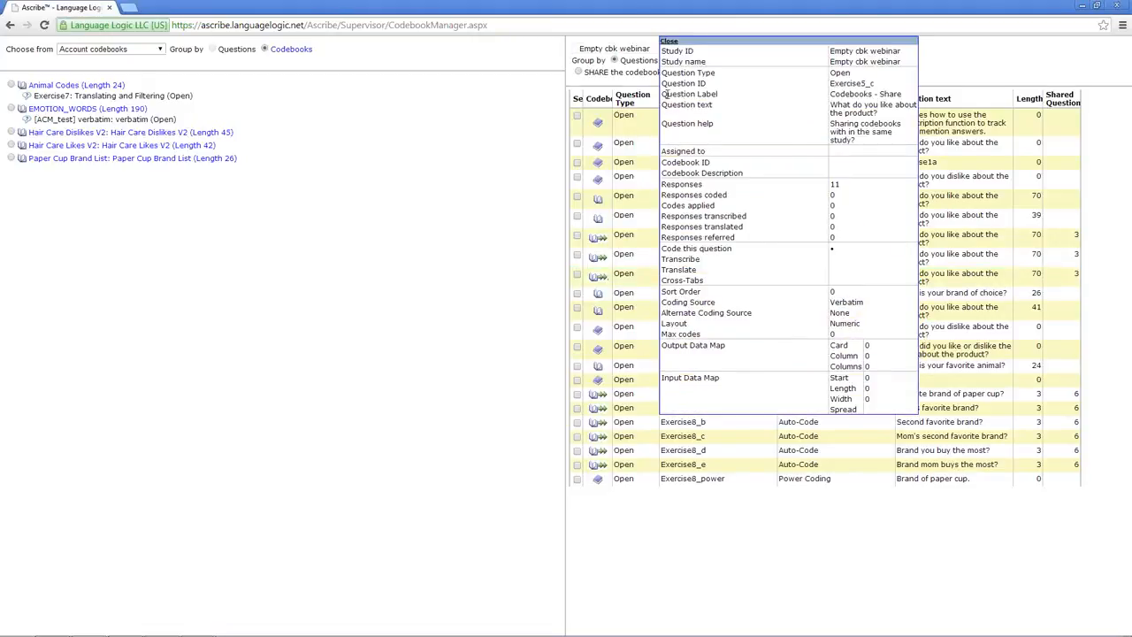
{"action": "left_click", "coordinate": [671, 42]}
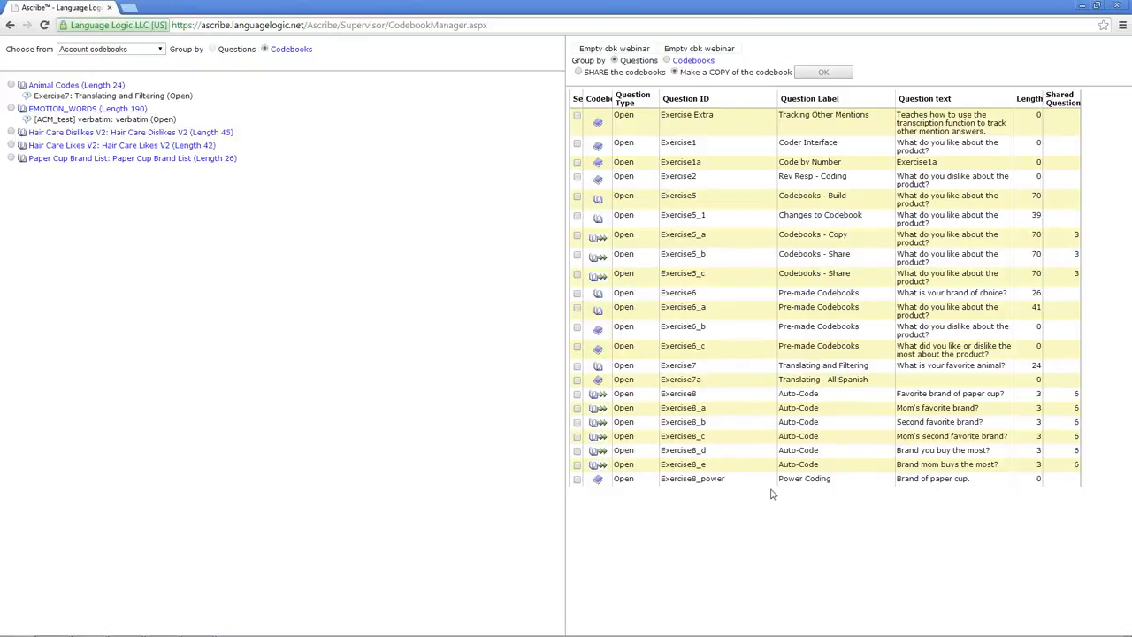
Open Exercise6_c in Ascribe Coder and insert a code described as Nothing, with the input and output IDs left blank.
{"action": "right_click", "coordinate": [751, 355]}
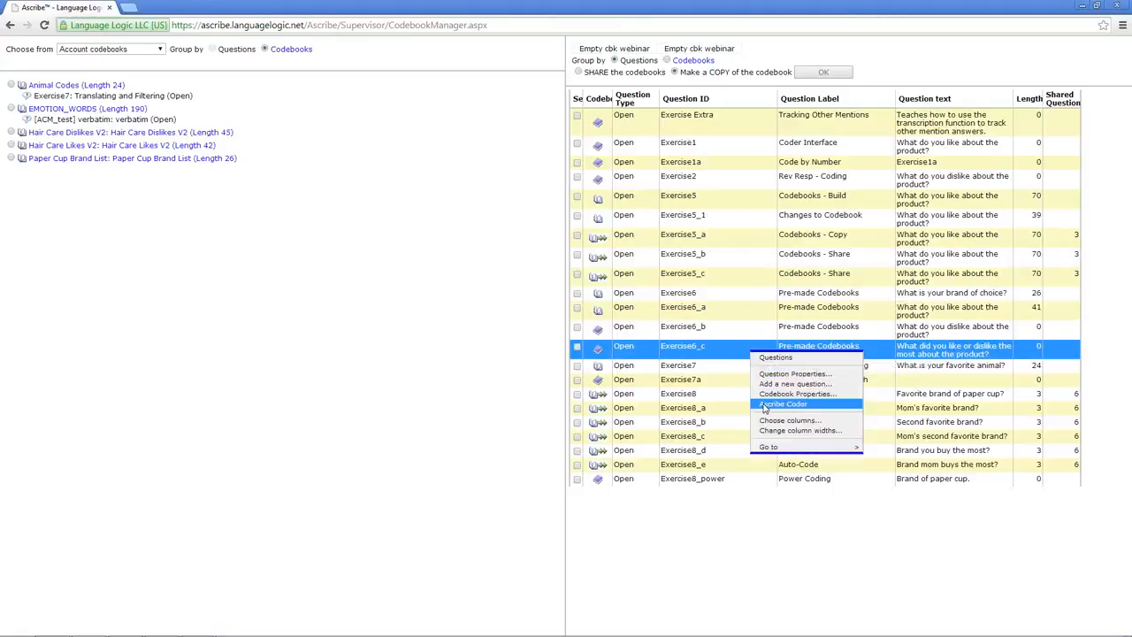
{"action": "left_click", "coordinate": [807, 406]}
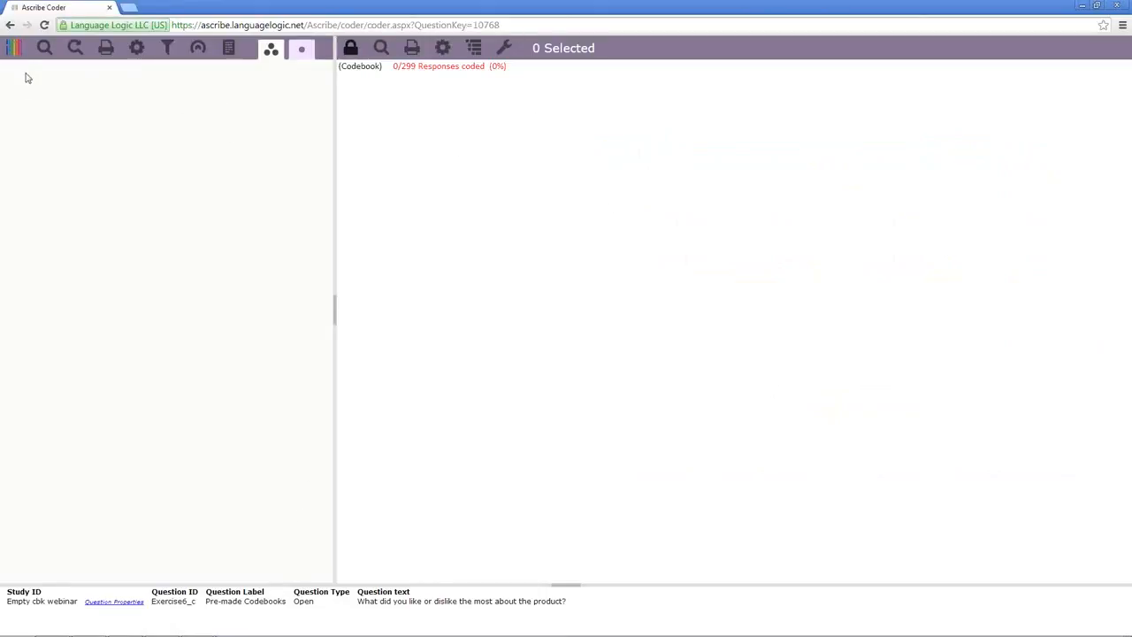
{"action": "right_click", "coordinate": [412, 65]}
{"action": "mouse_move", "coordinate": [445, 125]}
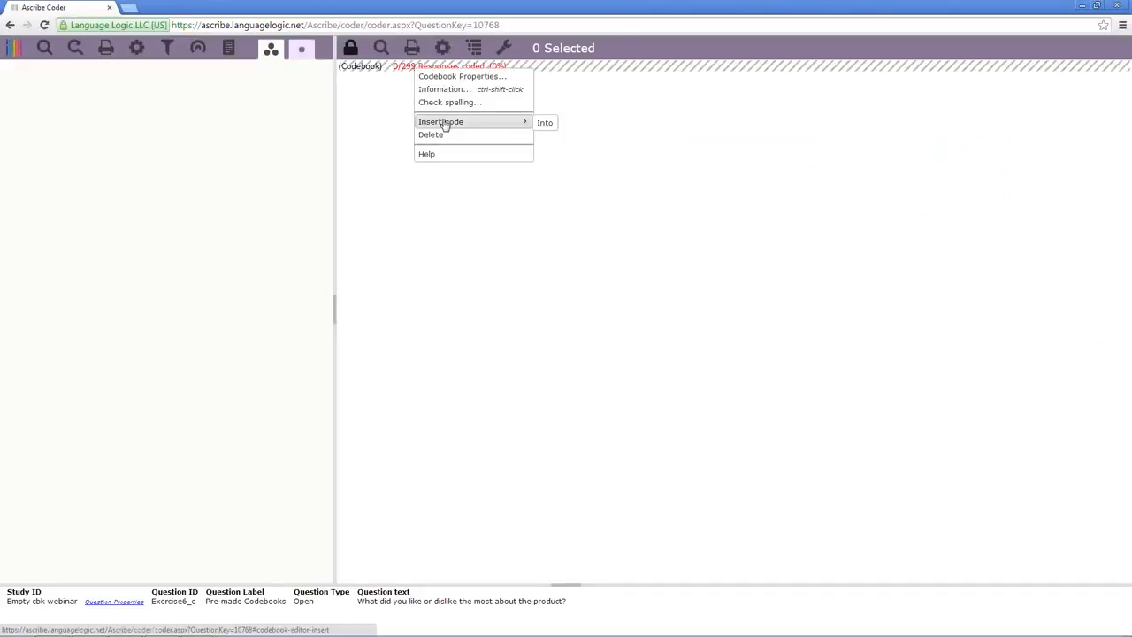
{"action": "left_click", "coordinate": [547, 122]}
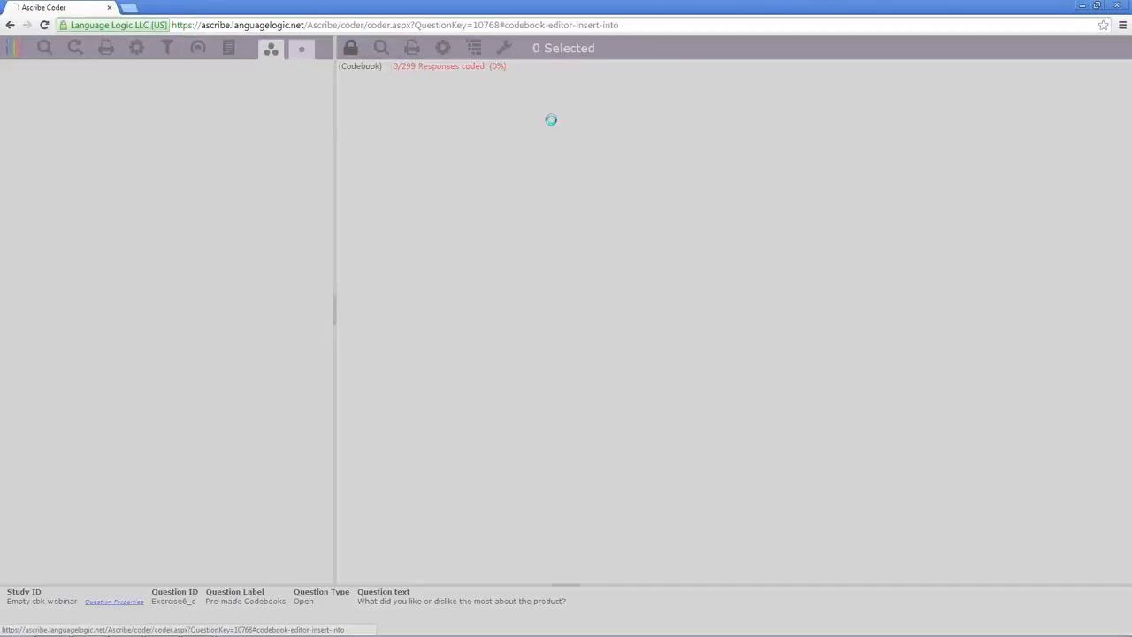
{"action": "type", "text": "Nothing"}
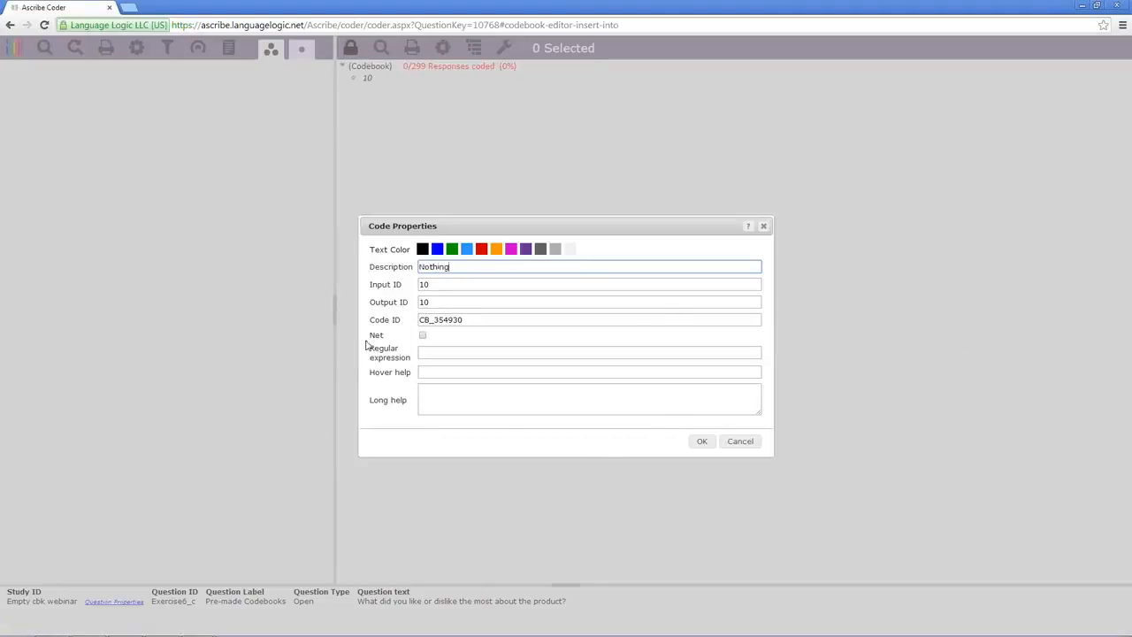
{"action": "key", "text": "Tab"}
{"action": "key", "text": "BackSpace"}
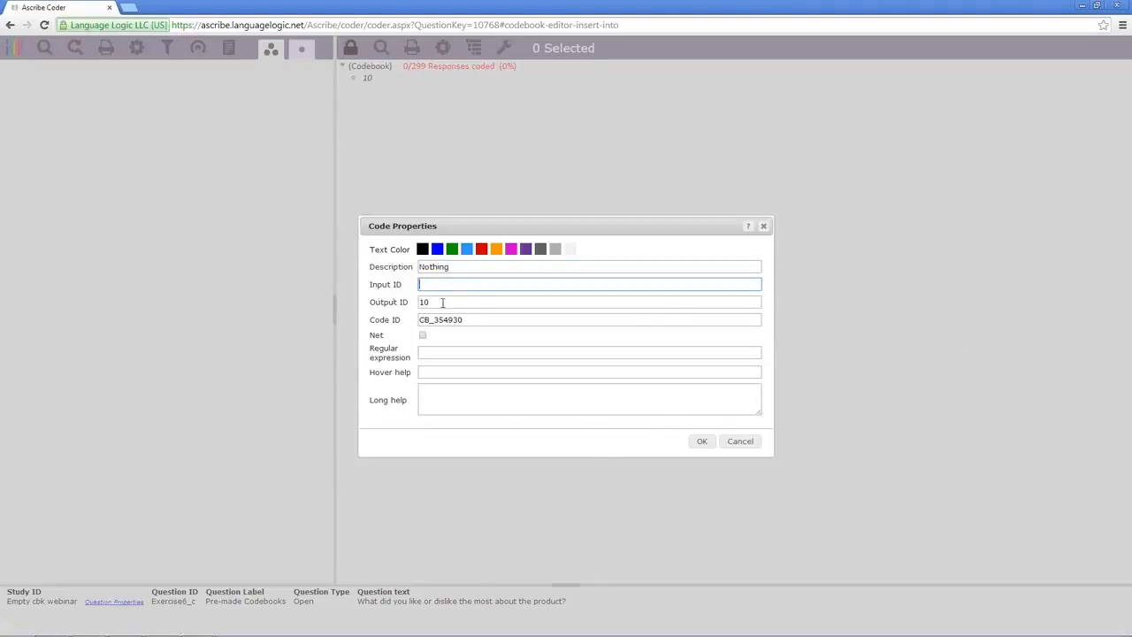
{"action": "key", "text": "Tab"}
{"action": "key", "text": "BackSpace"}
{"action": "left_click", "coordinate": [702, 442]}
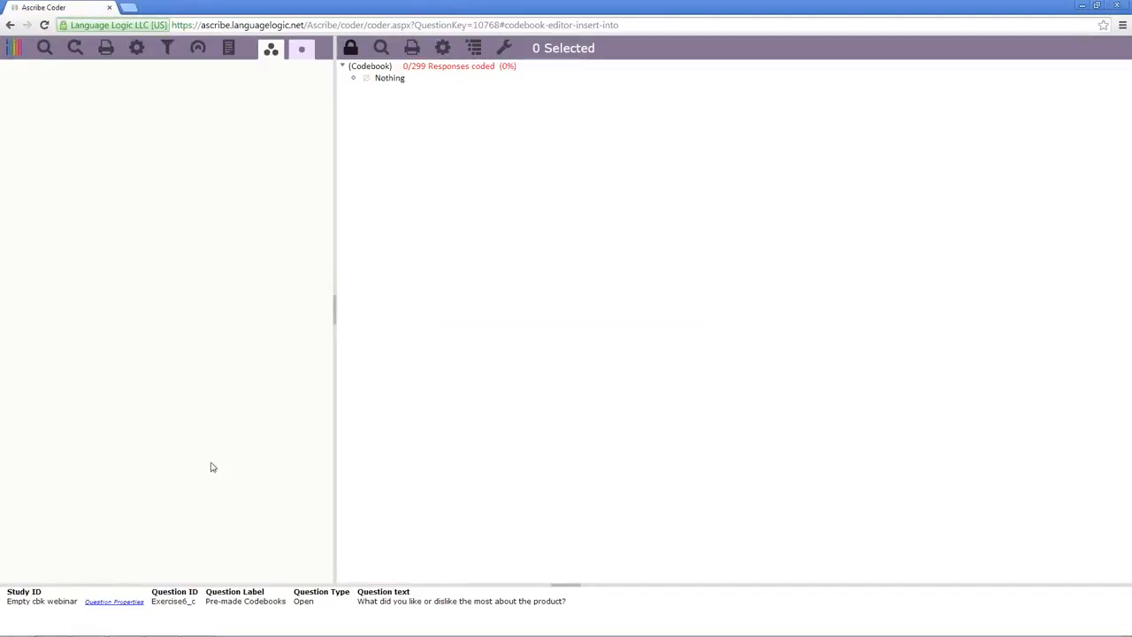
Open the Dual Codebooks view for Exercise6_c and load the account codebook Hair Care Dislikes V2 as the left codebook.
{"action": "left_click", "coordinate": [16, 49]}
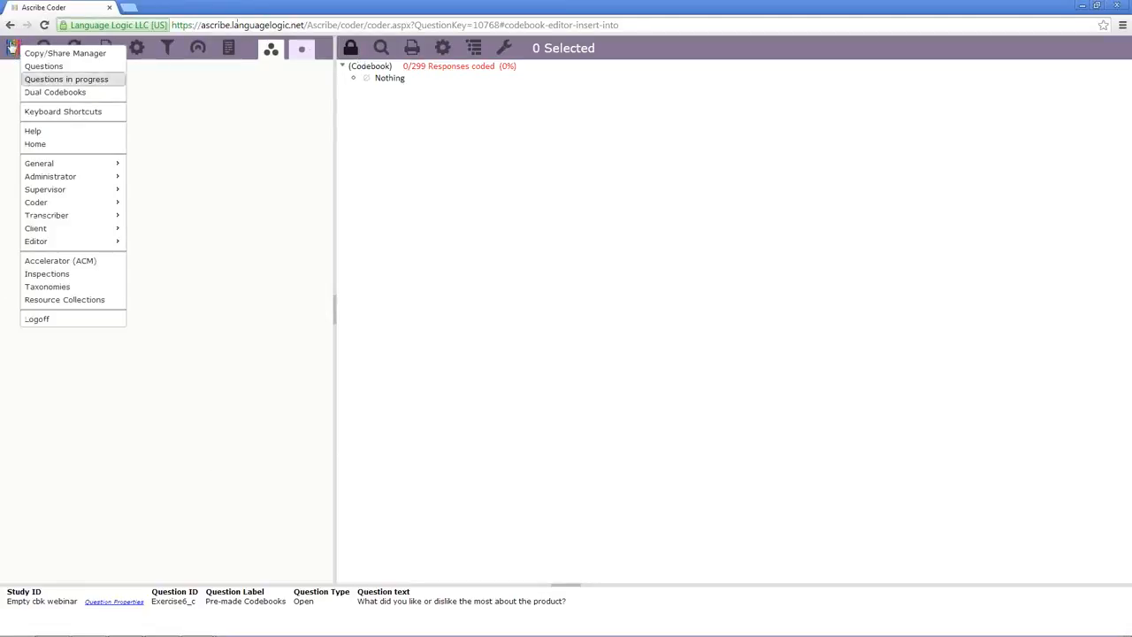
{"action": "left_click", "coordinate": [31, 93]}
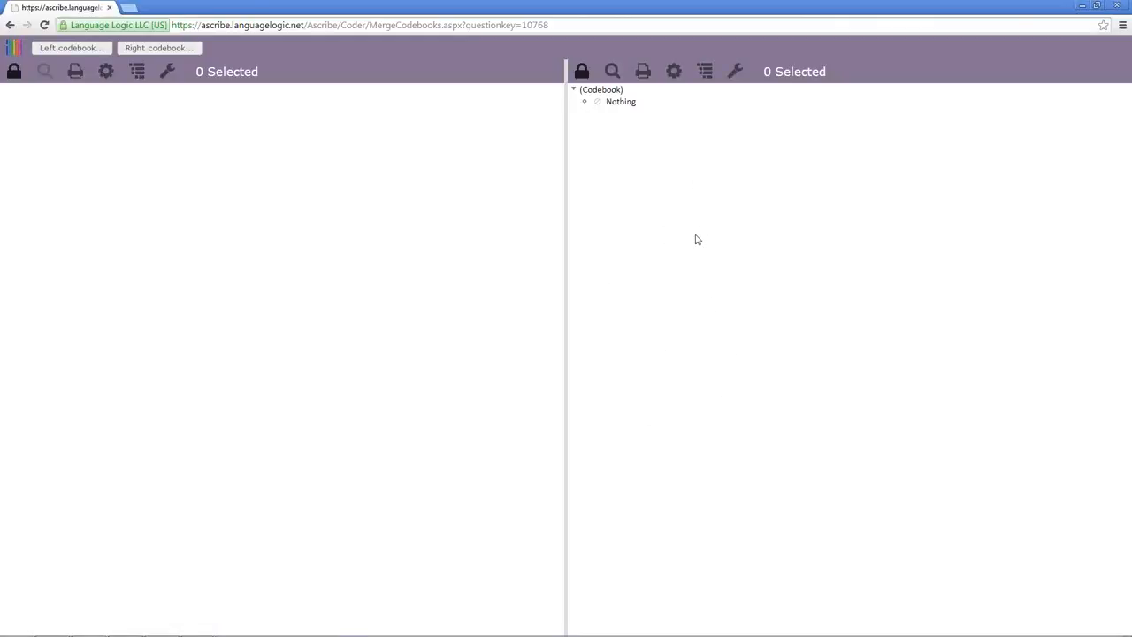
{"action": "left_click", "coordinate": [75, 52]}
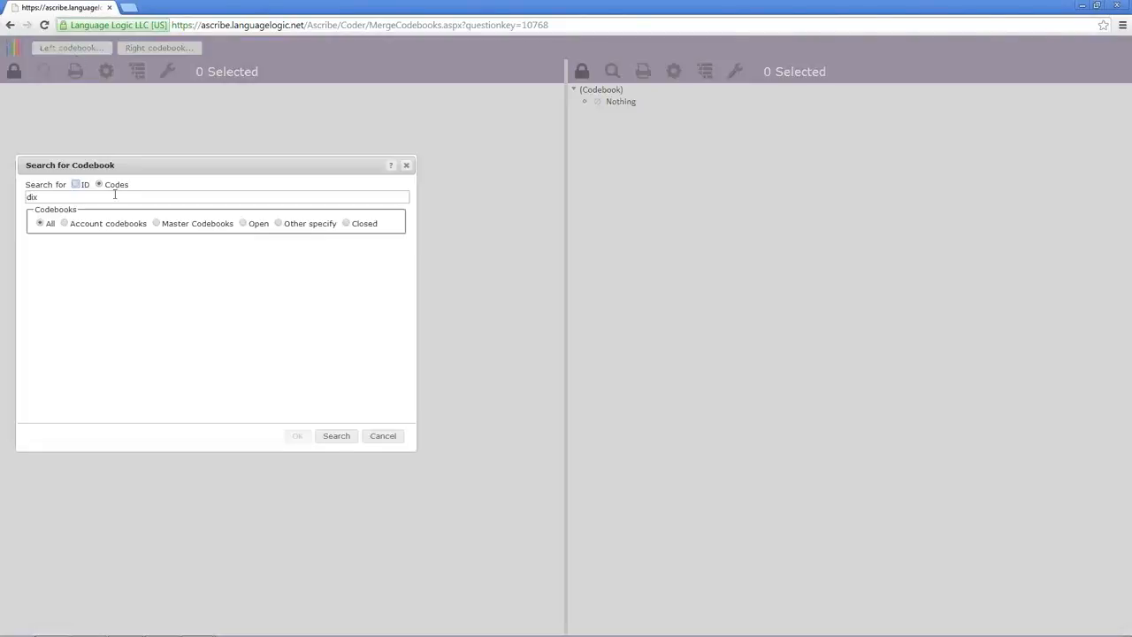
{"action": "left_click", "coordinate": [64, 224]}
{"action": "left_click_drag", "start_coordinate": [51, 197], "coordinate": [1, 198]}
{"action": "key", "text": "BackSpace"}
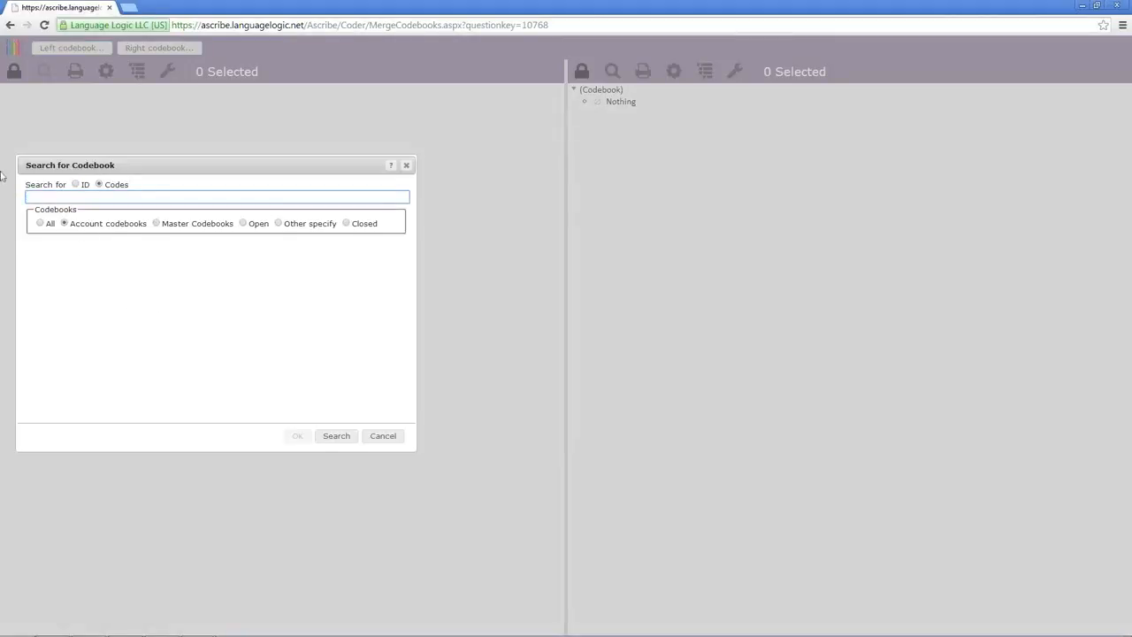
{"action": "left_click", "coordinate": [337, 438]}
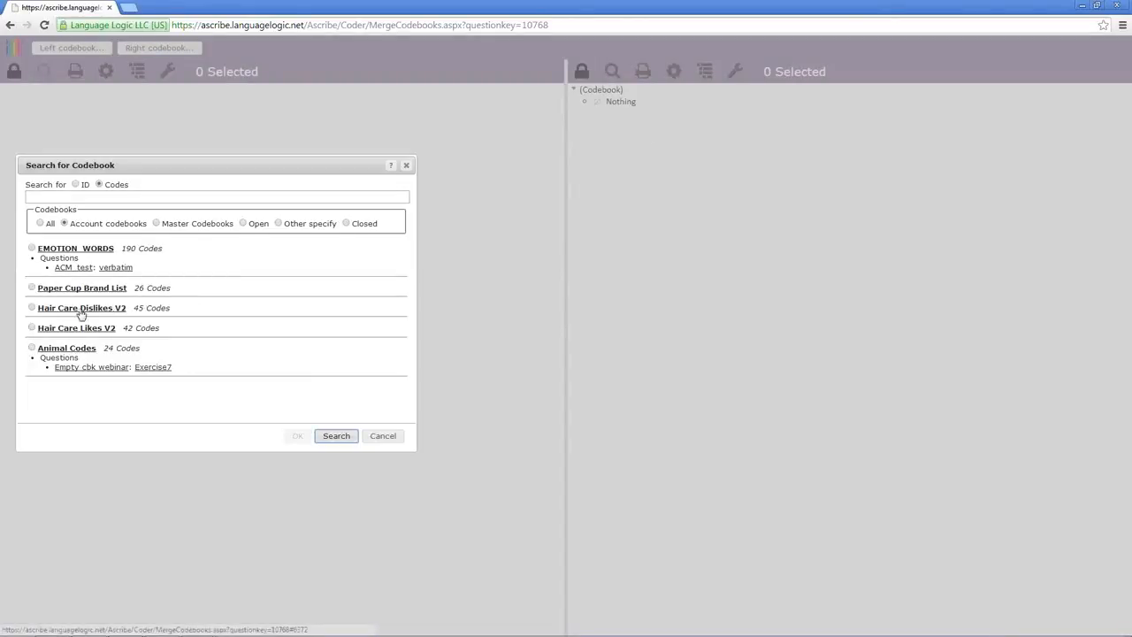
{"action": "left_click", "coordinate": [32, 309]}
{"action": "left_click", "coordinate": [297, 435]}
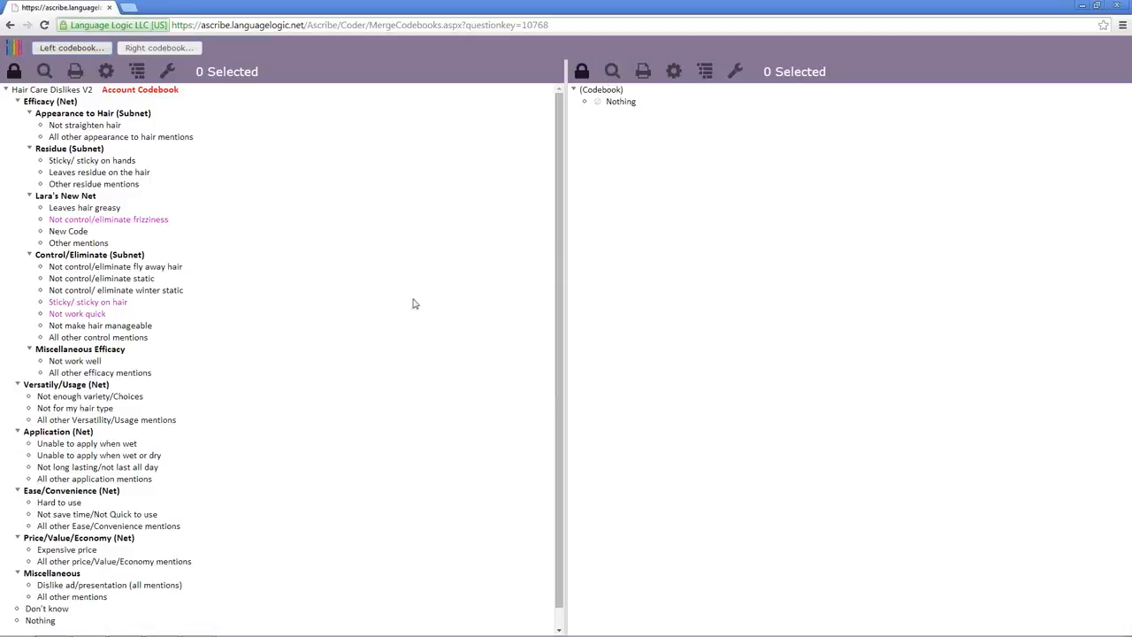
Unlock the right codebook, then copy Efficacy (Net) with its codes from the left codebook and paste it into the right codebook's root.
{"action": "left_click", "coordinate": [584, 82]}
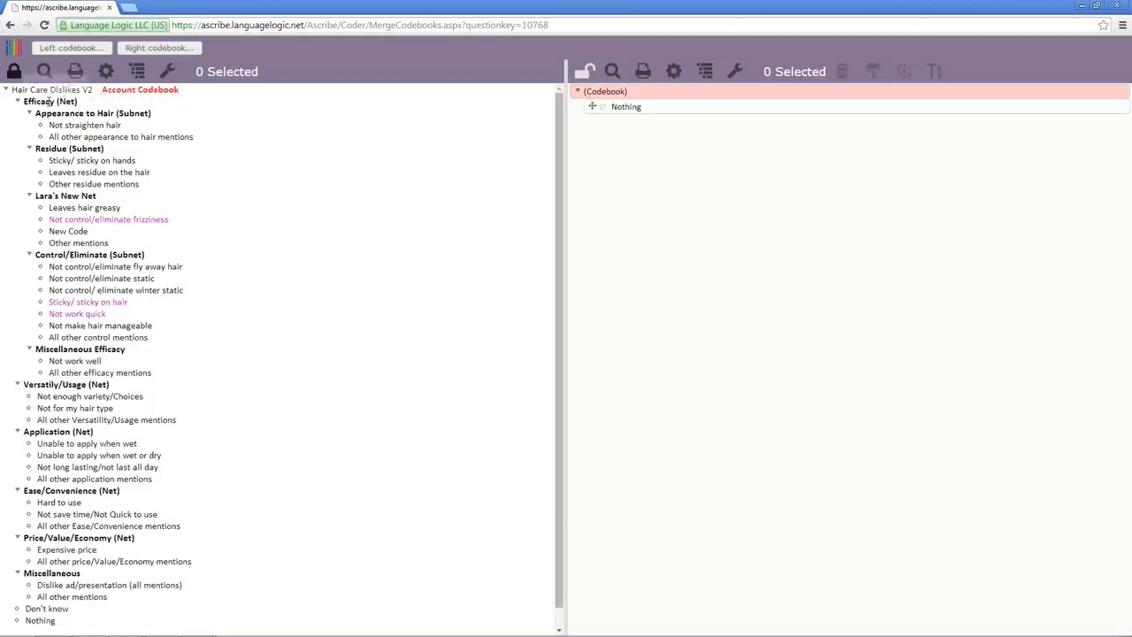
{"action": "right_click", "coordinate": [45, 101]}
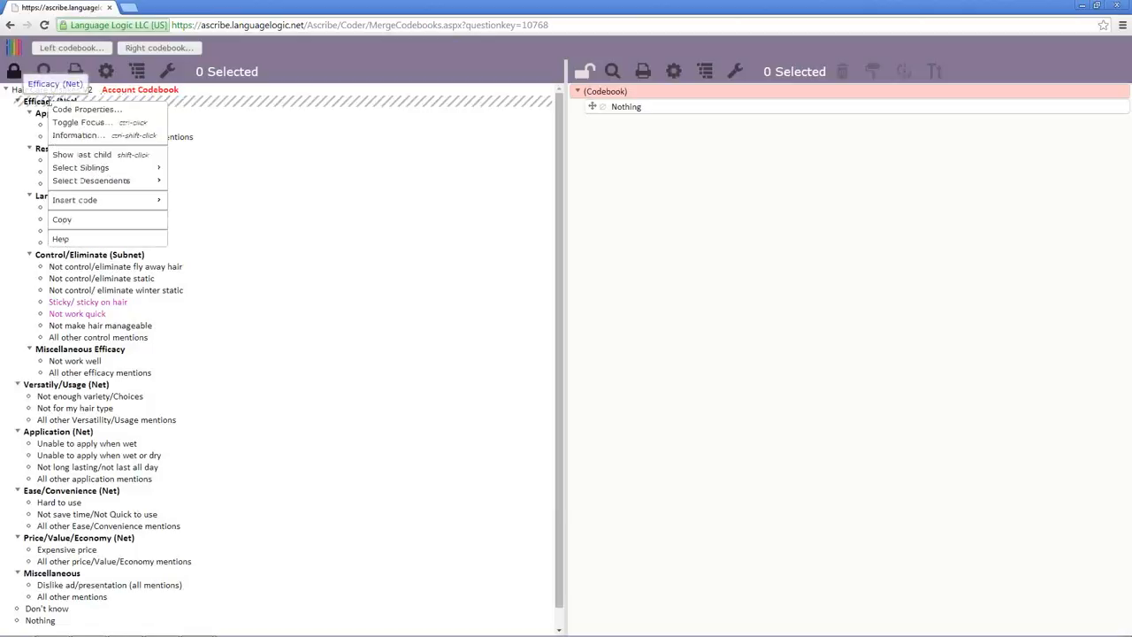
{"action": "left_click", "coordinate": [91, 218]}
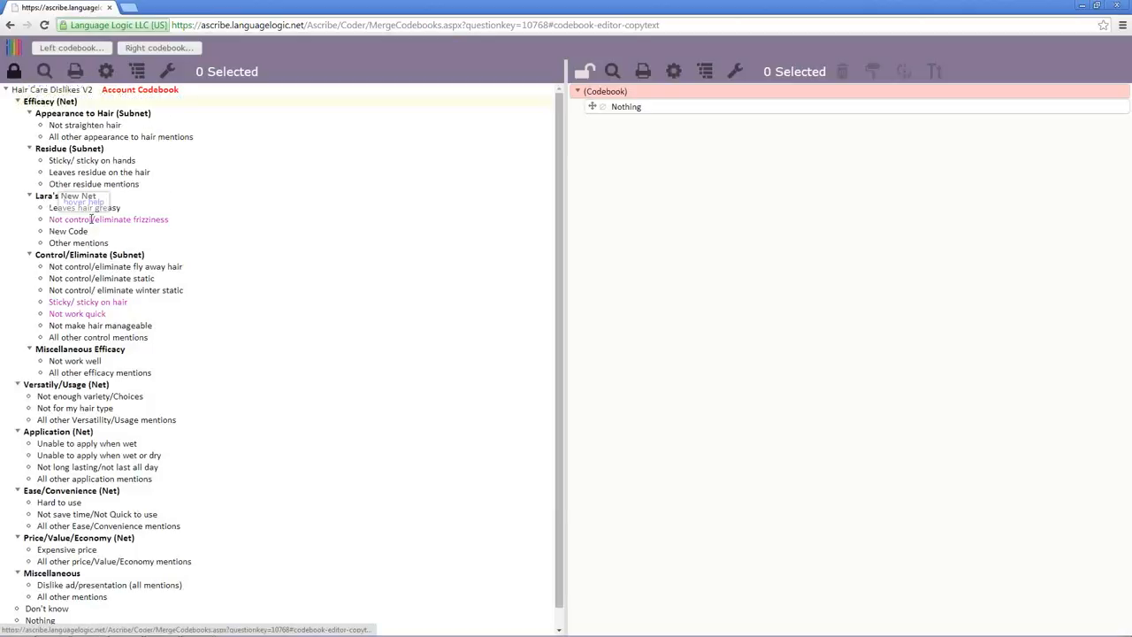
{"action": "right_click", "coordinate": [628, 97]}
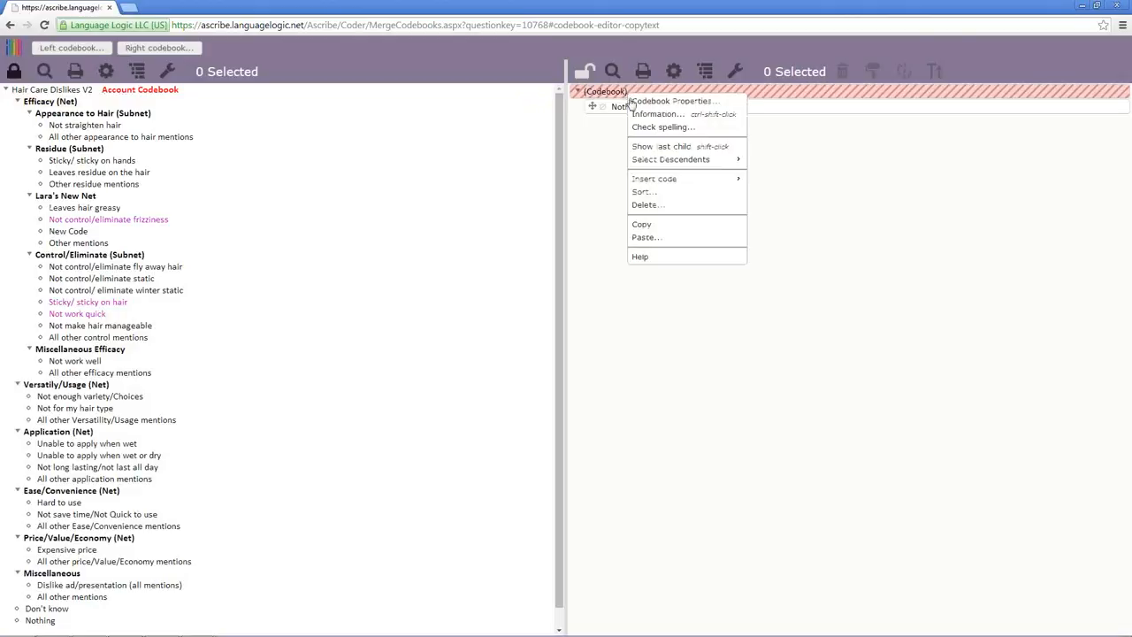
{"action": "left_click", "coordinate": [659, 237]}
{"action": "mouse_move", "coordinate": [750, 280]}
{"action": "left_mouse_down"}
{"action": "mouse_move", "coordinate": [749, 339]}
{"action": "mouse_move", "coordinate": [748, 294]}
{"action": "left_mouse_up"}
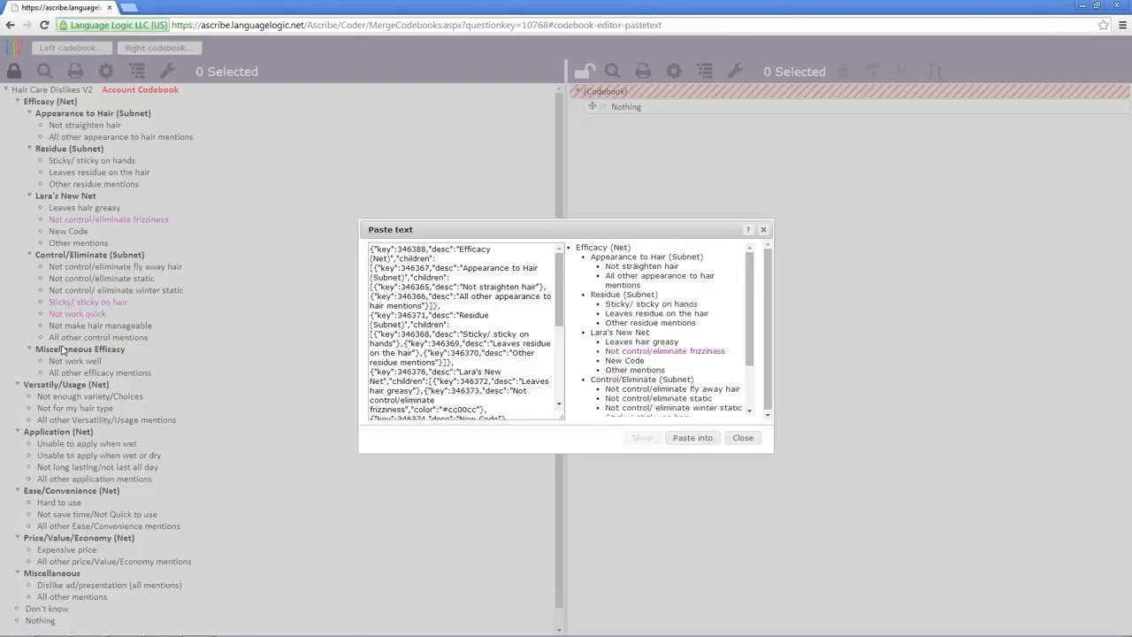
{"action": "mouse_move", "coordinate": [749, 308]}
{"action": "left_mouse_down"}
{"action": "mouse_move", "coordinate": [745, 352]}
{"action": "mouse_move", "coordinate": [744, 265]}
{"action": "mouse_move", "coordinate": [744, 306]}
{"action": "left_mouse_up"}
{"action": "left_click", "coordinate": [699, 439]}
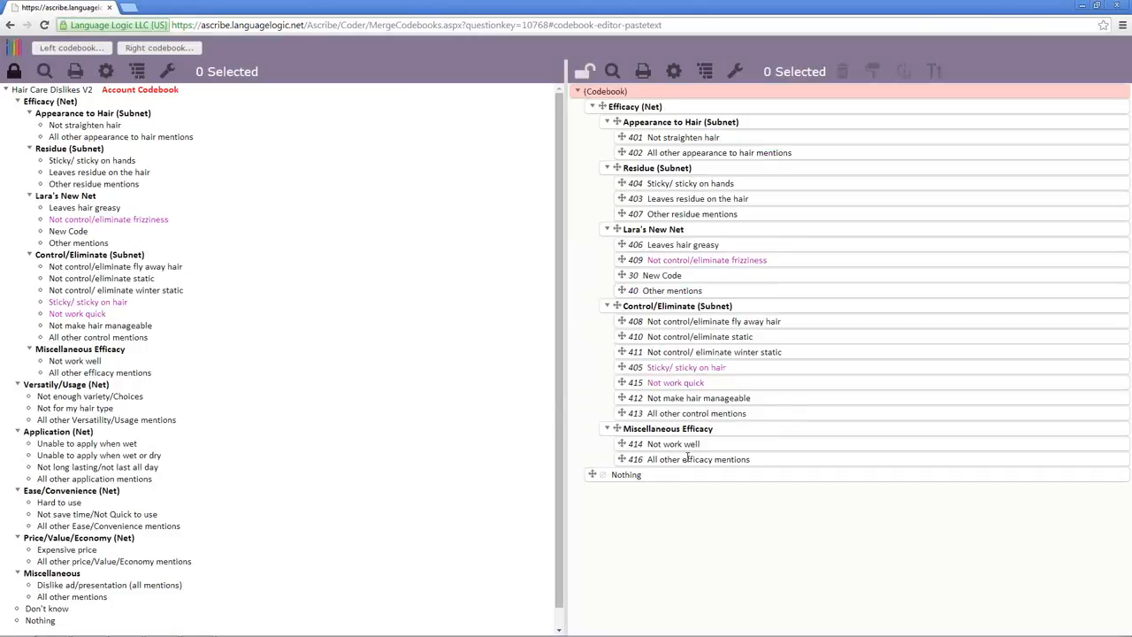
Insert a code described as Overall Positive (GRAND-NET) into the right codebook's root, leaving its input and output IDs blank.
{"action": "right_click", "coordinate": [623, 91]}
{"action": "mouse_move", "coordinate": [683, 183]}
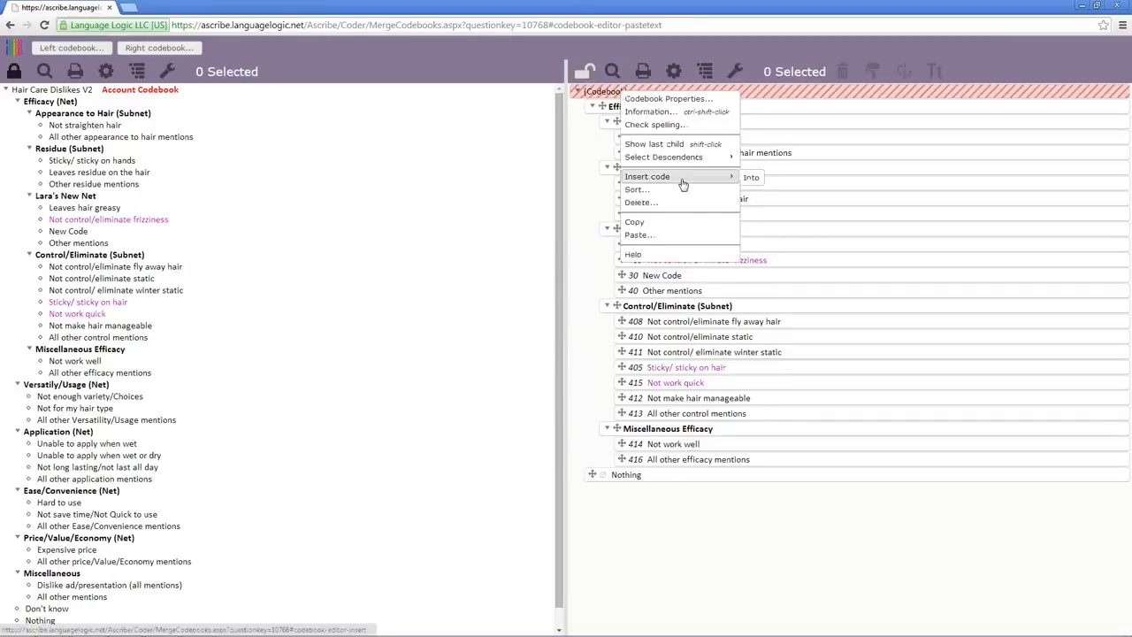
{"action": "left_click", "coordinate": [751, 177]}
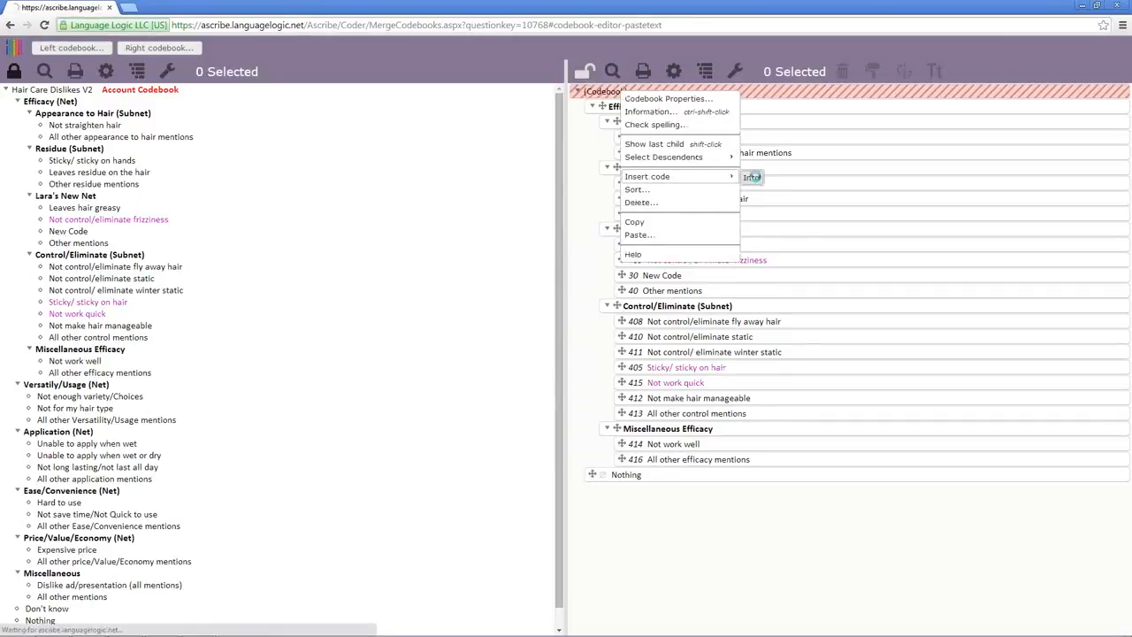
{"action": "type", "text": "Over"}
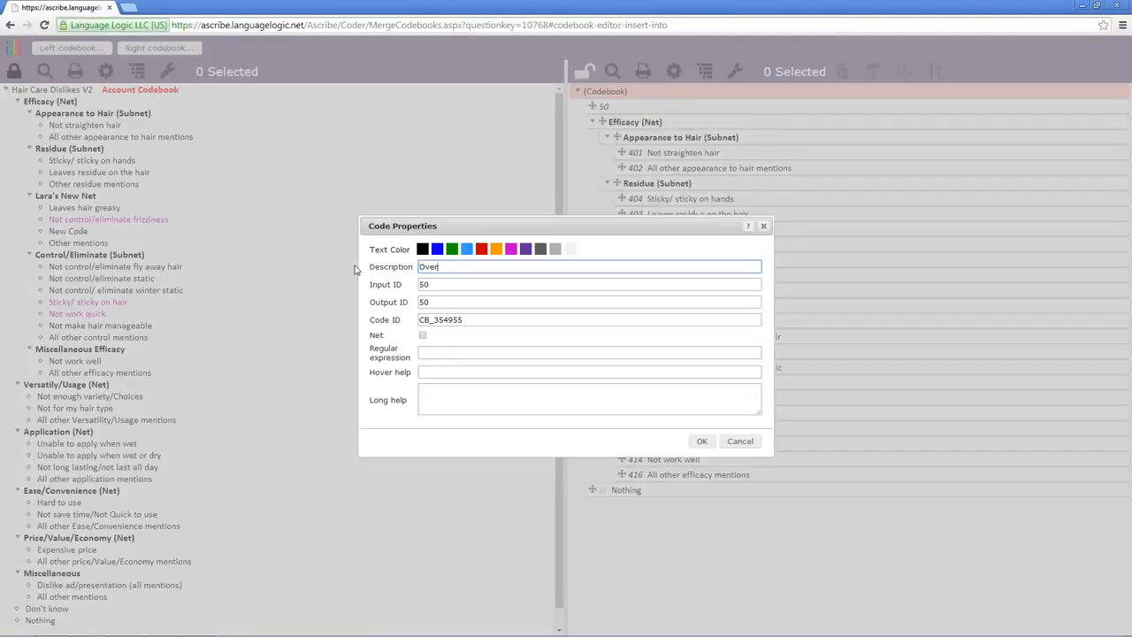
{"action": "type", "text": "all Po"}
{"action": "type", "text": "sitive"}
{"action": "type", "text": " (NE"}
{"action": "type", "text": "ND-NET"}
{"action": "double_click", "coordinate": [449, 284]}
{"action": "key", "text": "BackSpace"}
{"action": "double_click", "coordinate": [454, 301]}
{"action": "key", "text": "BackSpace"}
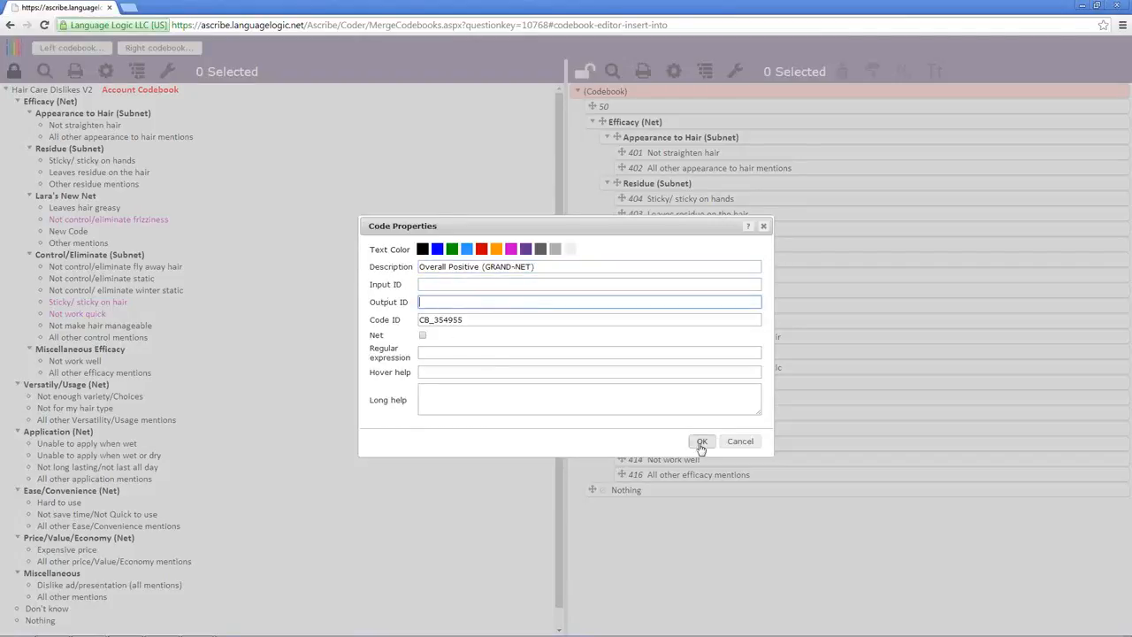
{"action": "left_click", "coordinate": [701, 441]}
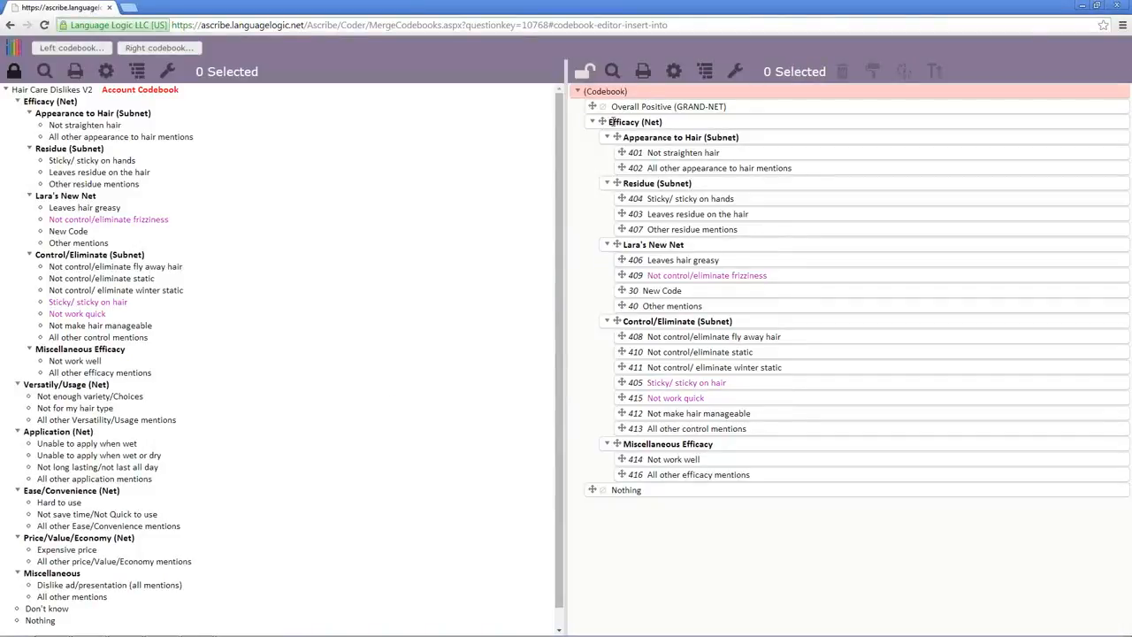
Make Overall Positive (GRAND-NET) a net and move Efficacy (Net) with all its descendants into it.
{"action": "right_click", "coordinate": [609, 122]}
{"action": "mouse_move", "coordinate": [672, 190]}
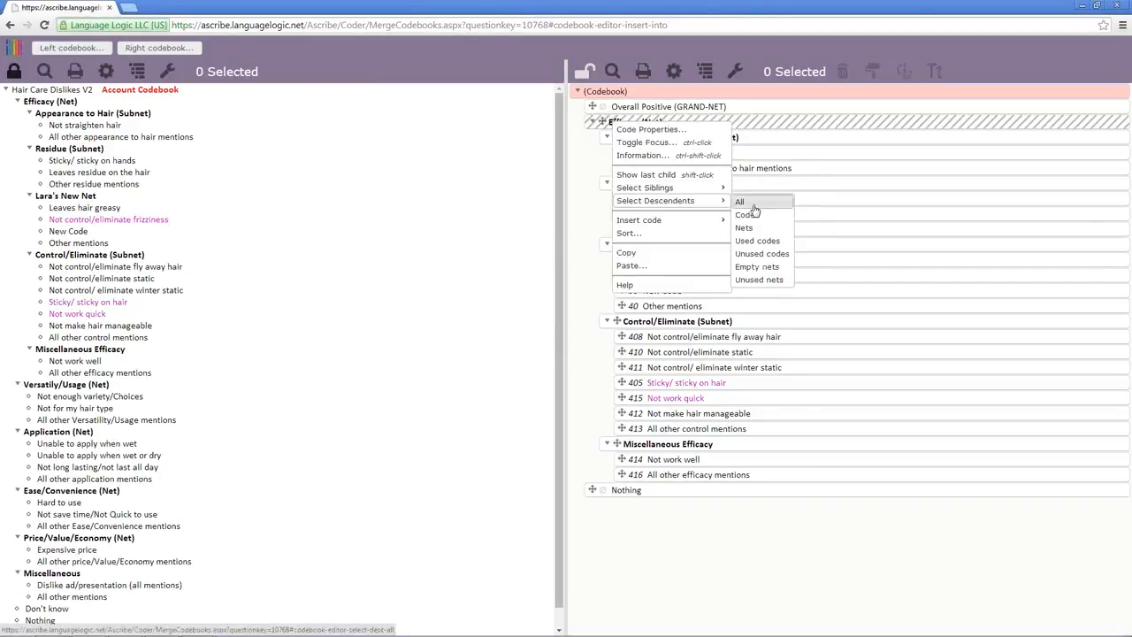
{"action": "left_click", "coordinate": [754, 207]}
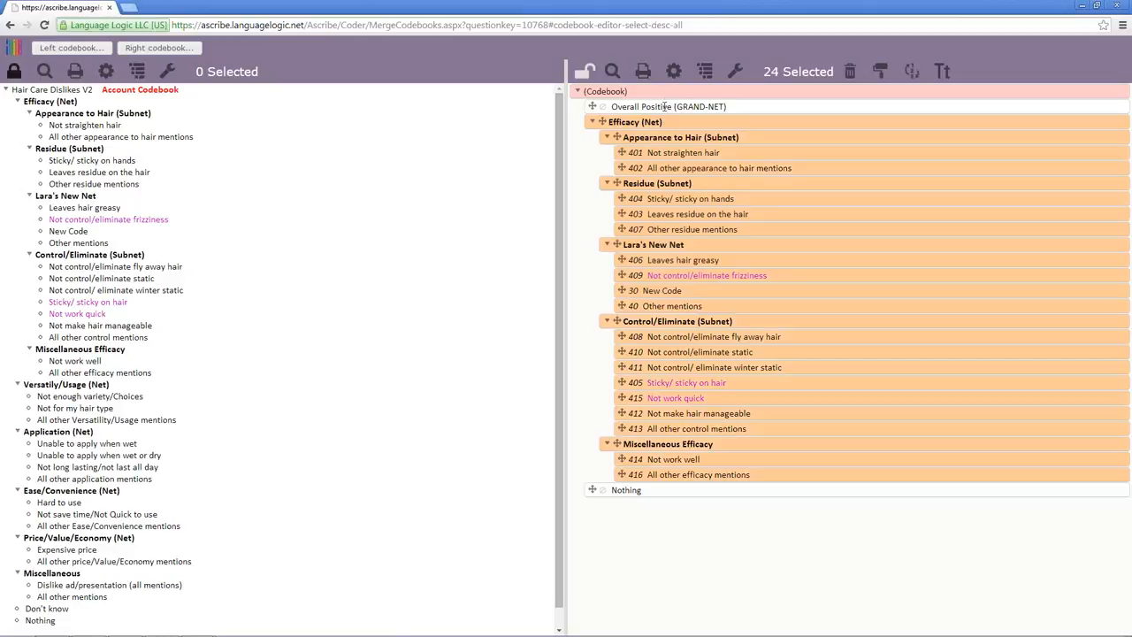
{"action": "right_click", "coordinate": [664, 107]}
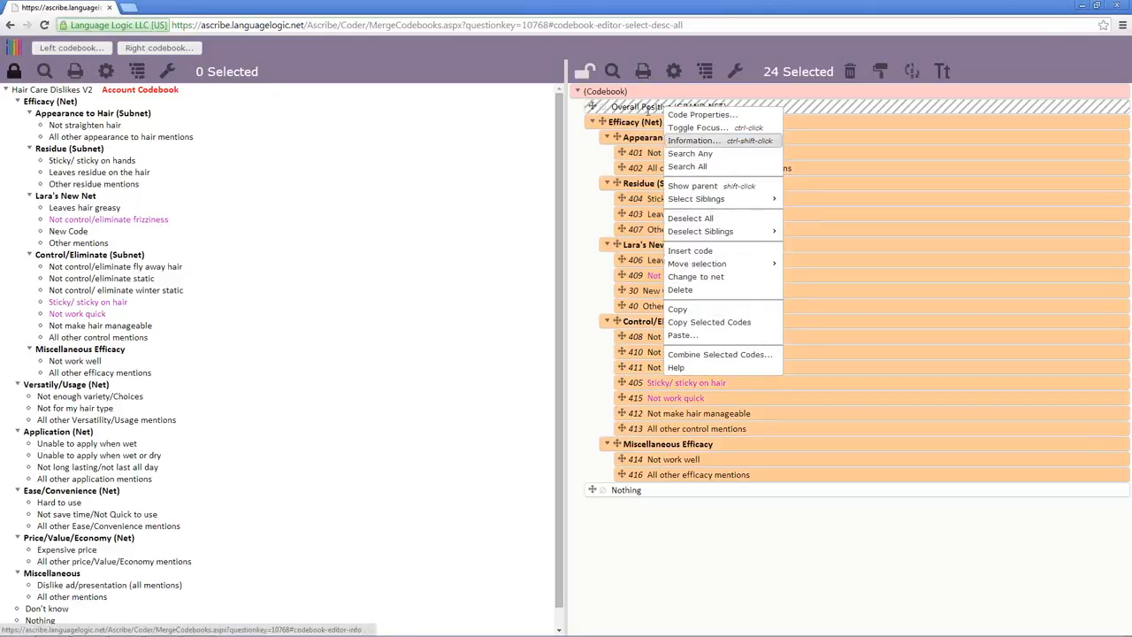
{"action": "mouse_move", "coordinate": [720, 265]}
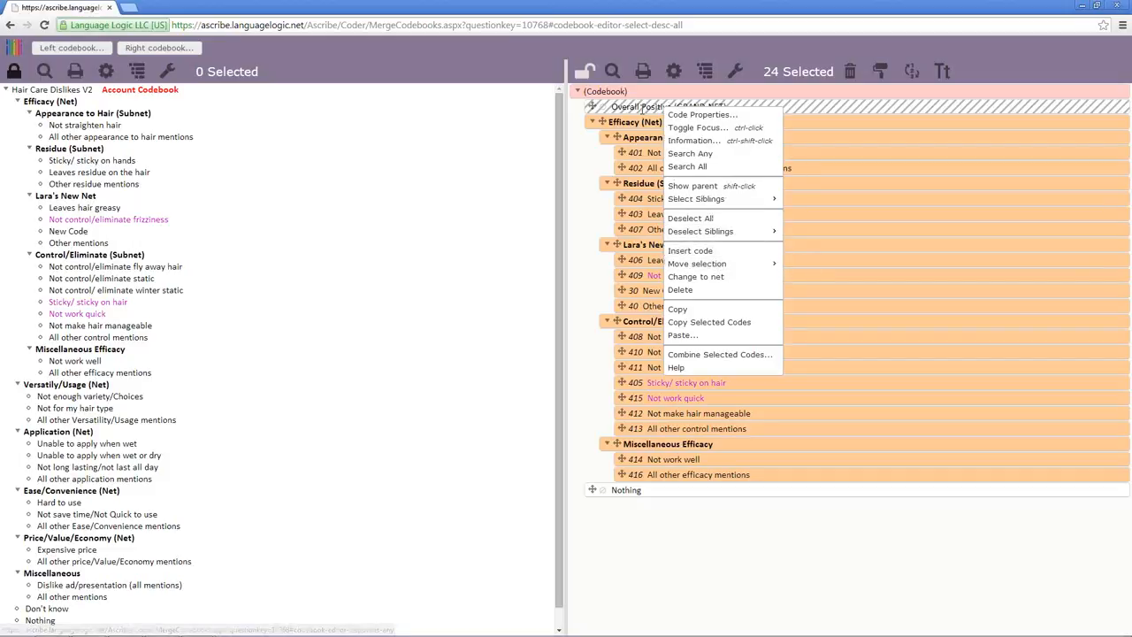
{"action": "left_click", "coordinate": [643, 106]}
{"action": "right_click", "coordinate": [643, 107]}
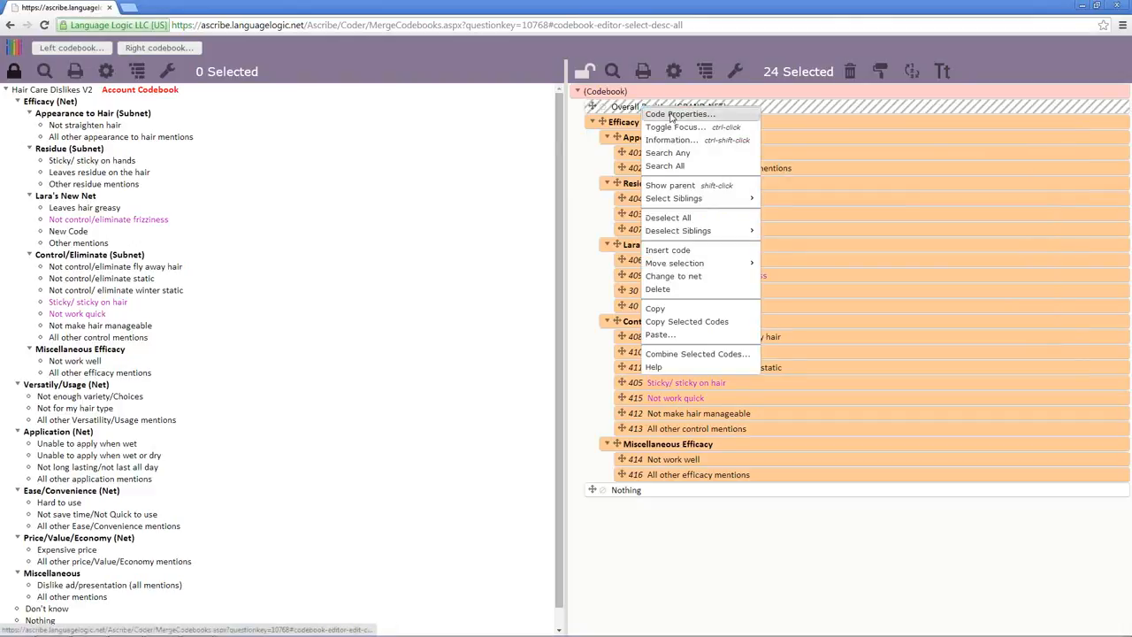
{"action": "left_click", "coordinate": [670, 115]}
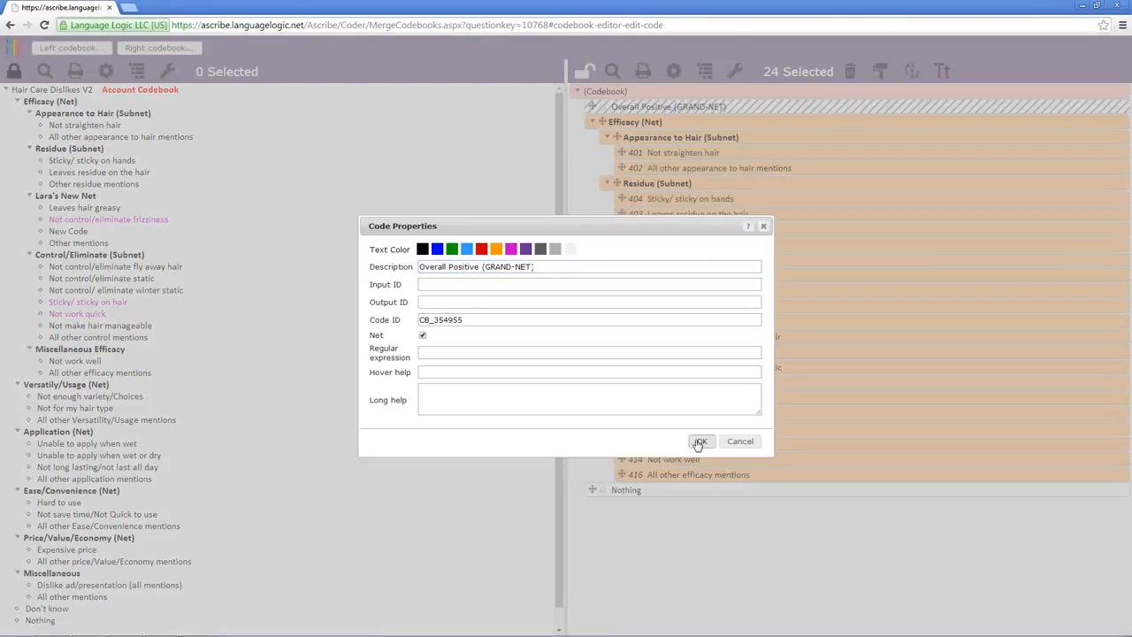
{"action": "left_click", "coordinate": [698, 441]}
{"action": "right_click", "coordinate": [701, 106]}
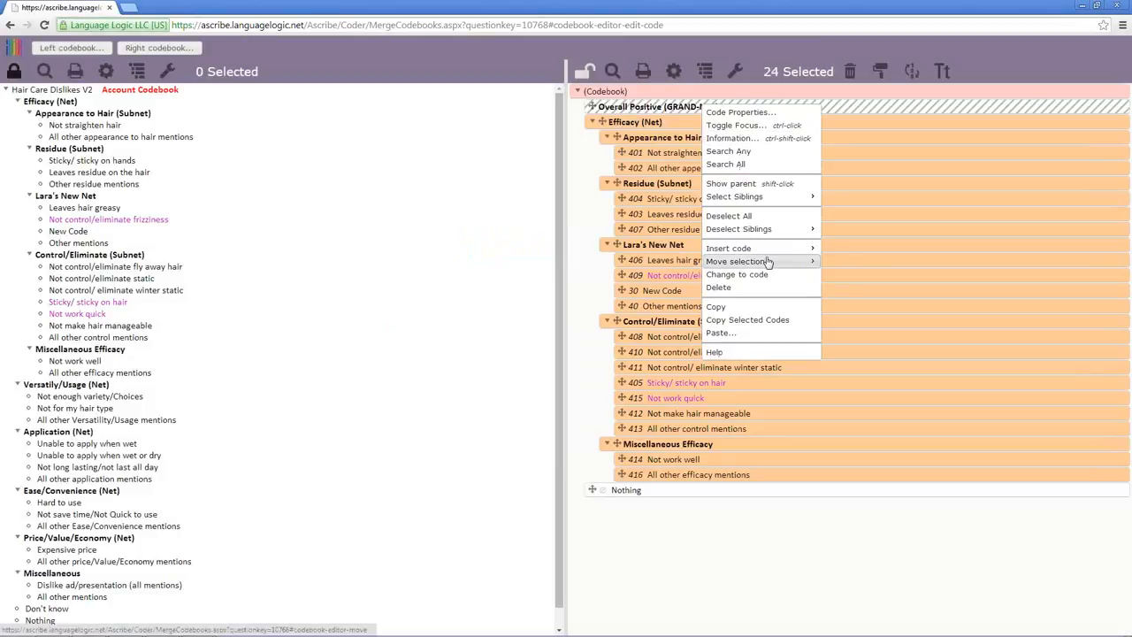
{"action": "mouse_move", "coordinate": [761, 261]}
{"action": "left_click", "coordinate": [831, 276]}
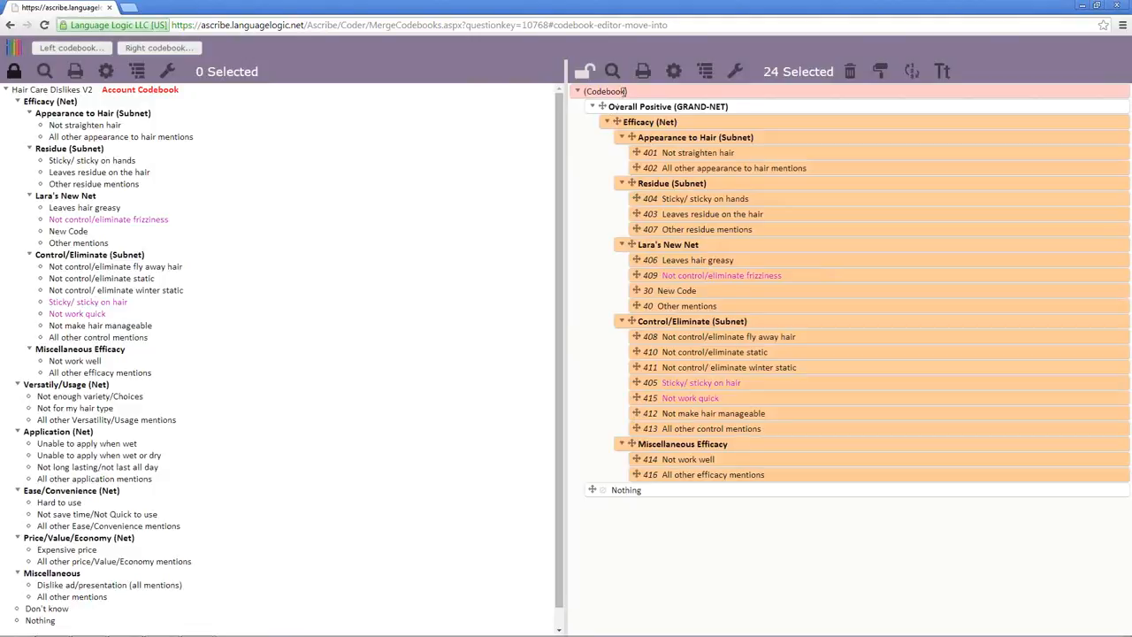
Insert a code described as Overall Negative (GRAND-NET) into the right codebook's root and make it a net.
{"action": "right_click", "coordinate": [626, 91]}
{"action": "mouse_move", "coordinate": [672, 211]}
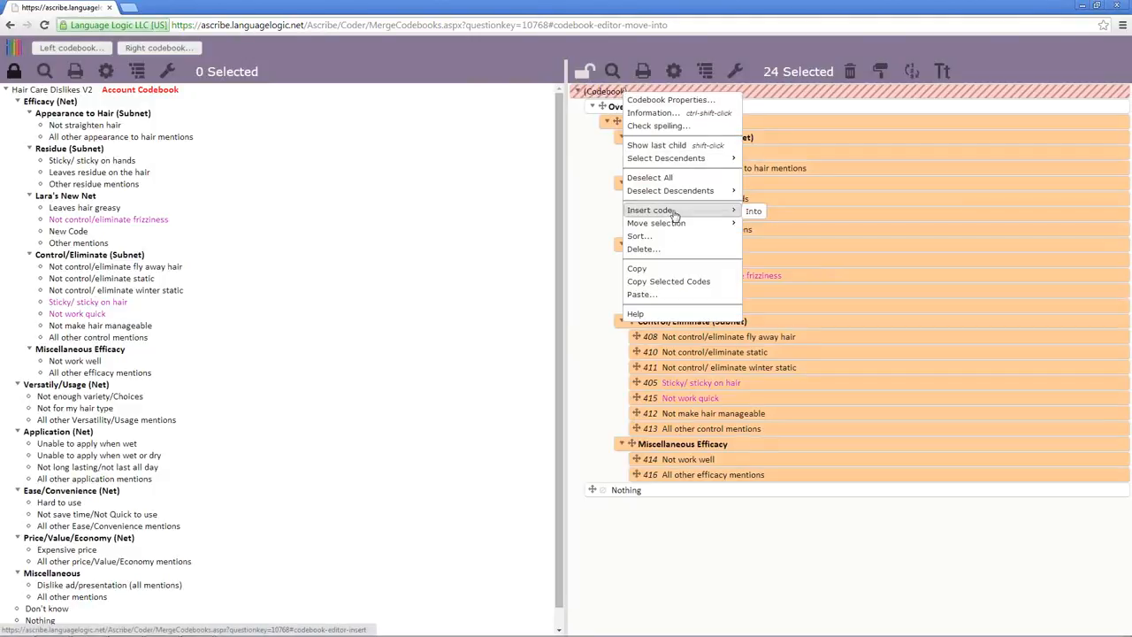
{"action": "left_click", "coordinate": [759, 212]}
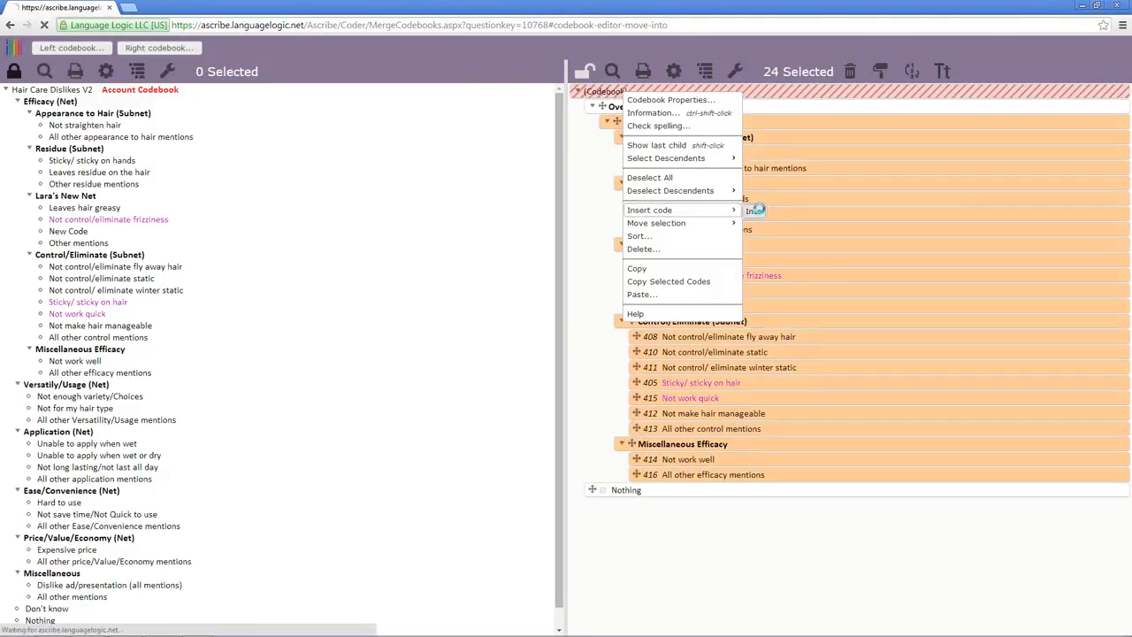
{"action": "type", "text": "Overa"}
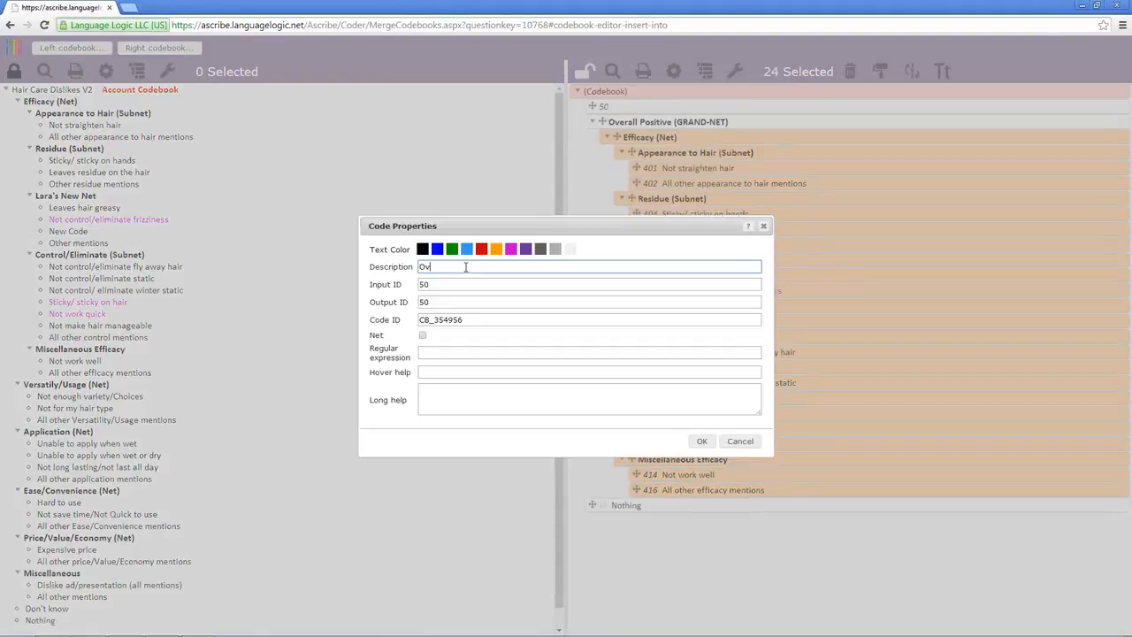
{"action": "type", "text": "ll Negative (GRAND-NET)"}
{"action": "left_click", "coordinate": [707, 444]}
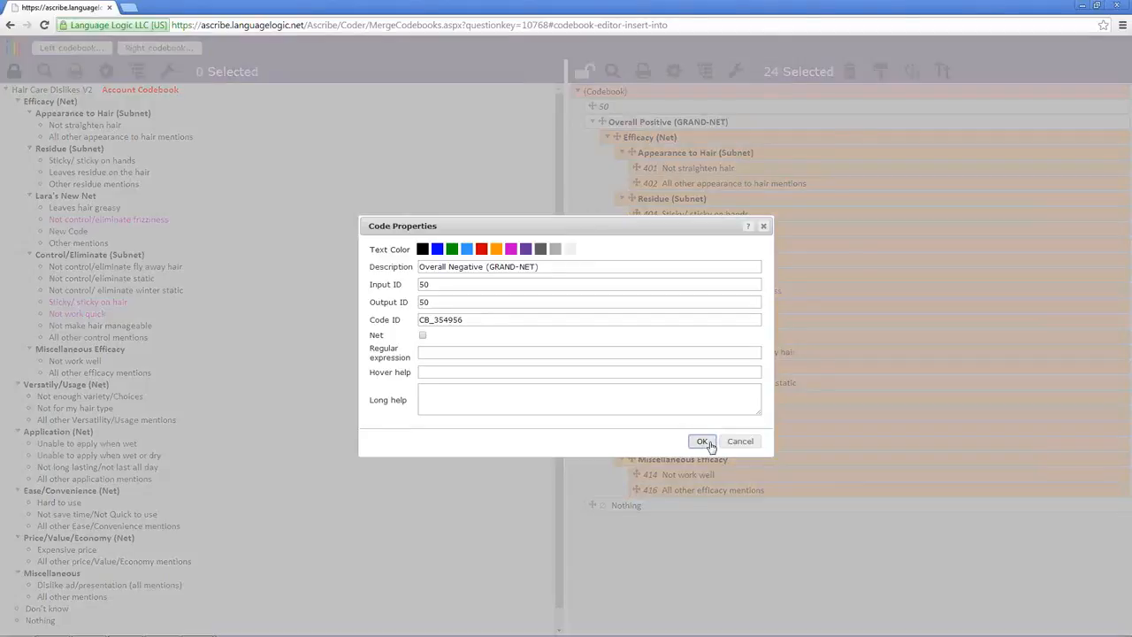
{"action": "right_click", "coordinate": [727, 105]}
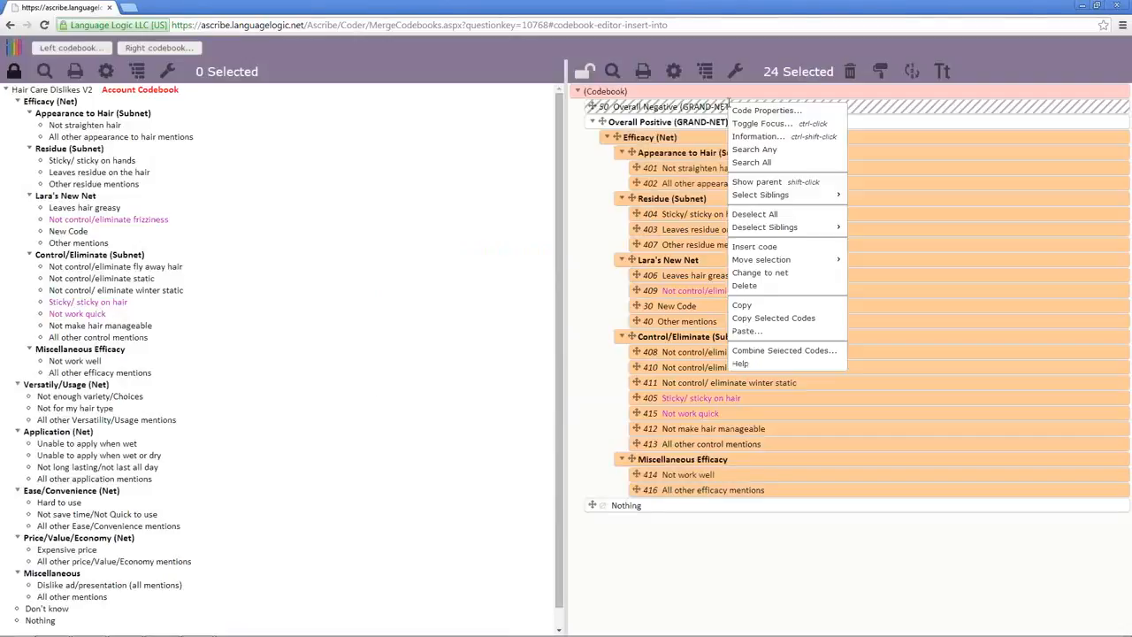
{"action": "left_click", "coordinate": [761, 109]}
{"action": "left_click", "coordinate": [703, 441]}
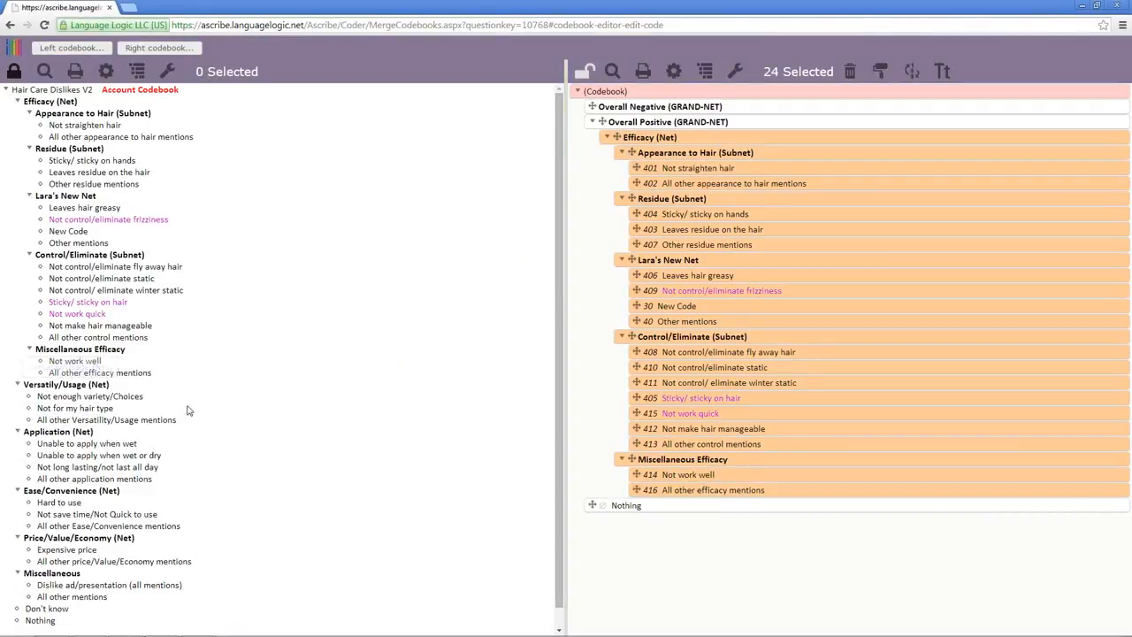
Copy Versatily/Usage (Net) from the left codebook, paste it into Overall Positive (GRAND-NET), and deselect all codes in the right codebook.
{"action": "left_click_drag", "start_coordinate": [26, 384], "coordinate": [27, 385]}
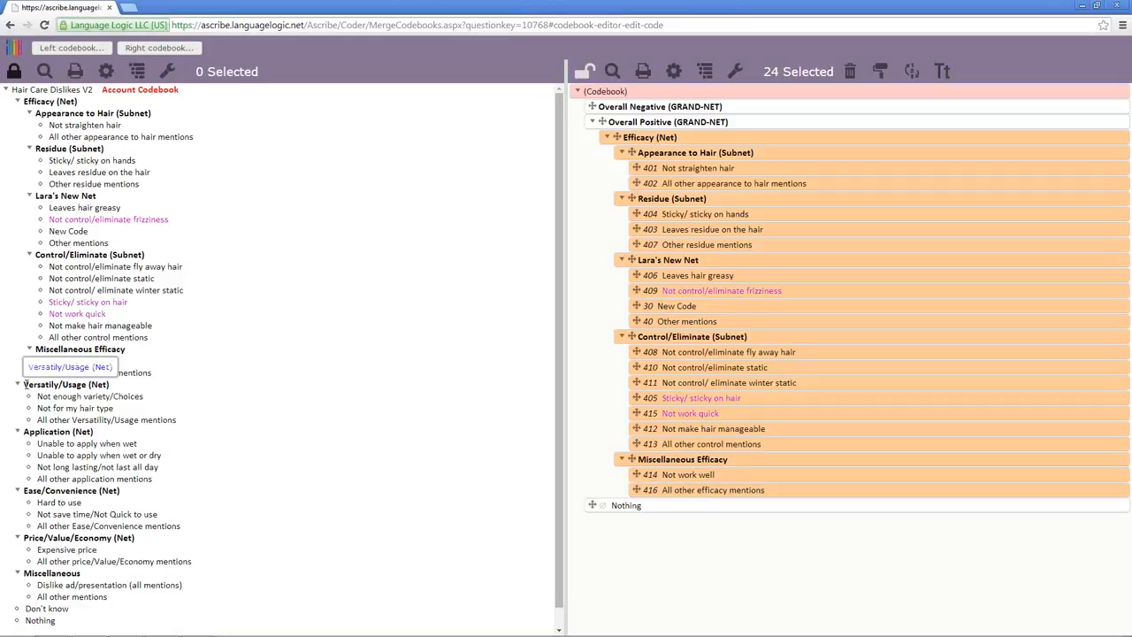
{"action": "right_click", "coordinate": [107, 389]}
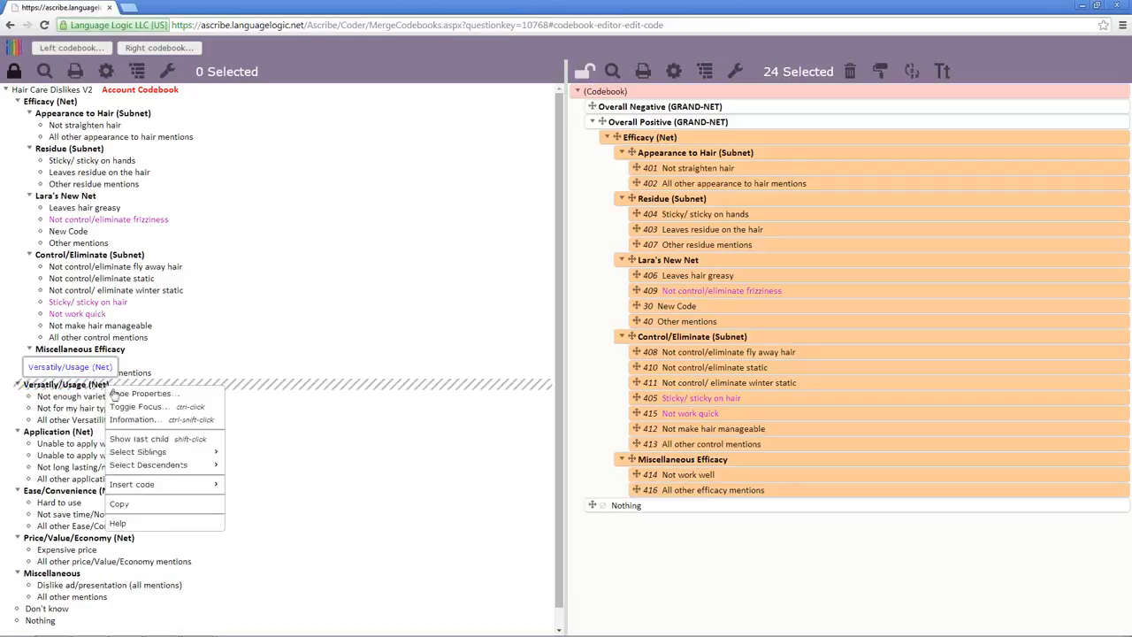
{"action": "left_click", "coordinate": [140, 505]}
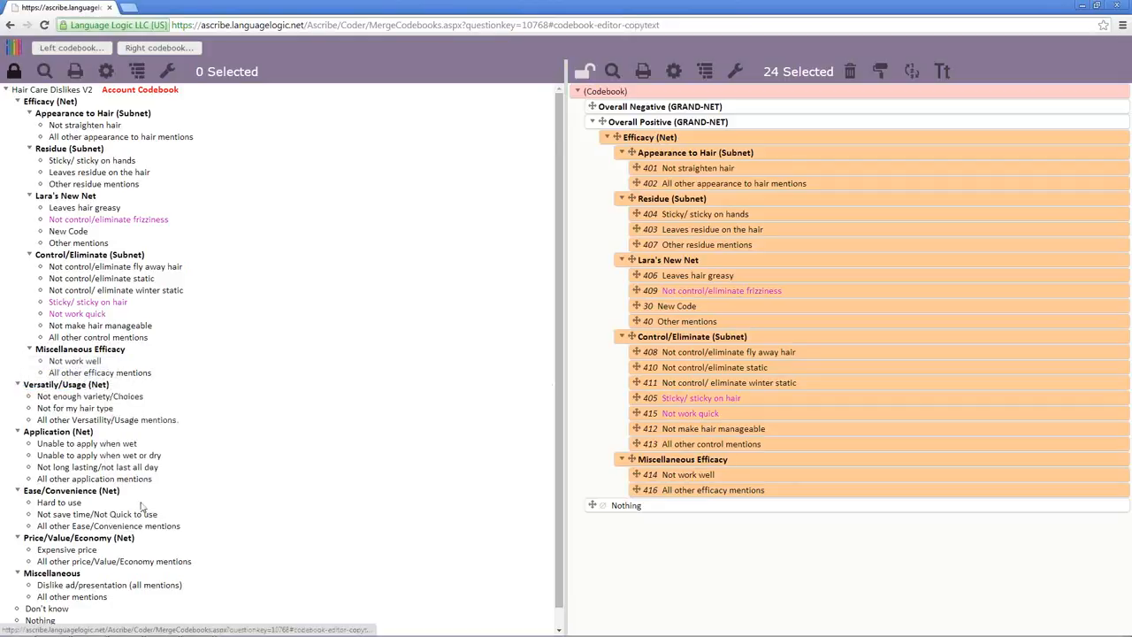
{"action": "right_click", "coordinate": [662, 123]}
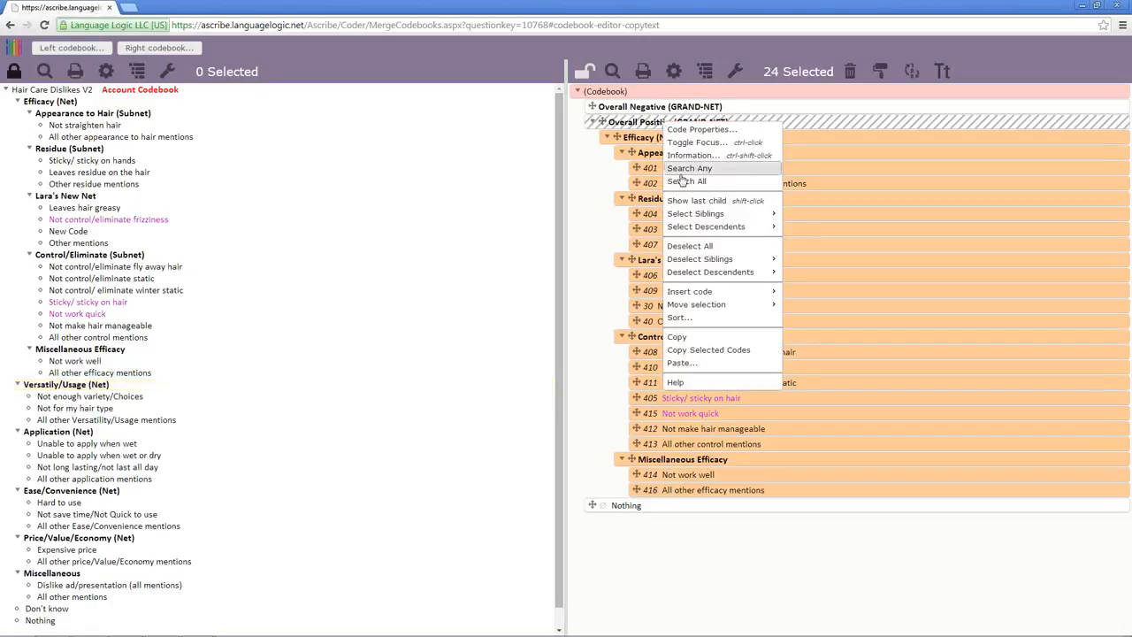
{"action": "left_click", "coordinate": [691, 366]}
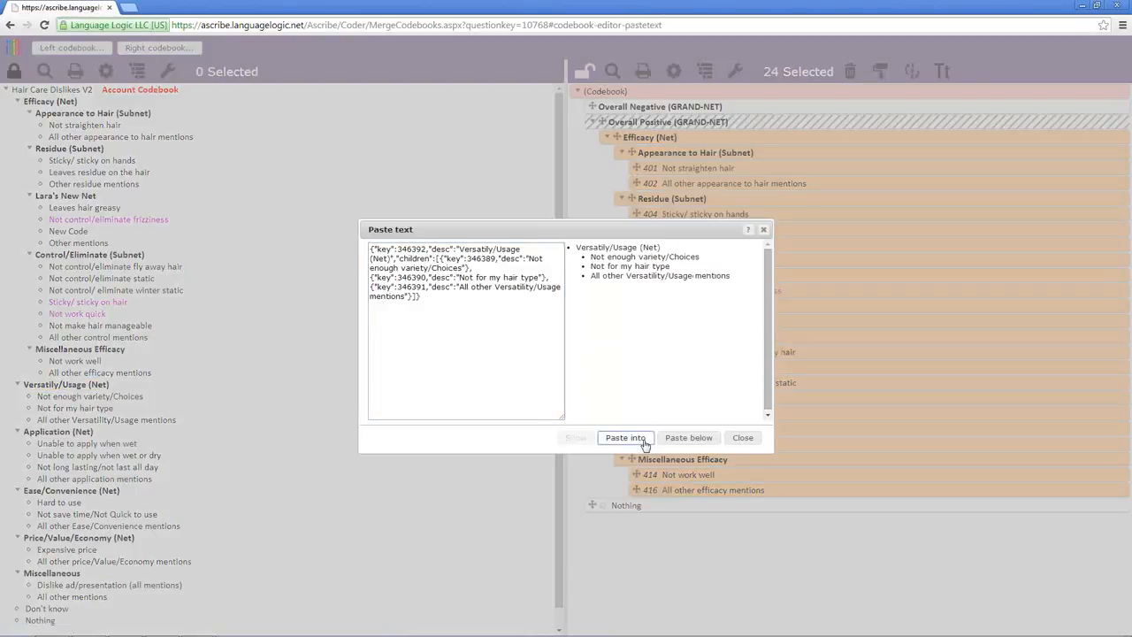
{"action": "left_click", "coordinate": [645, 443]}
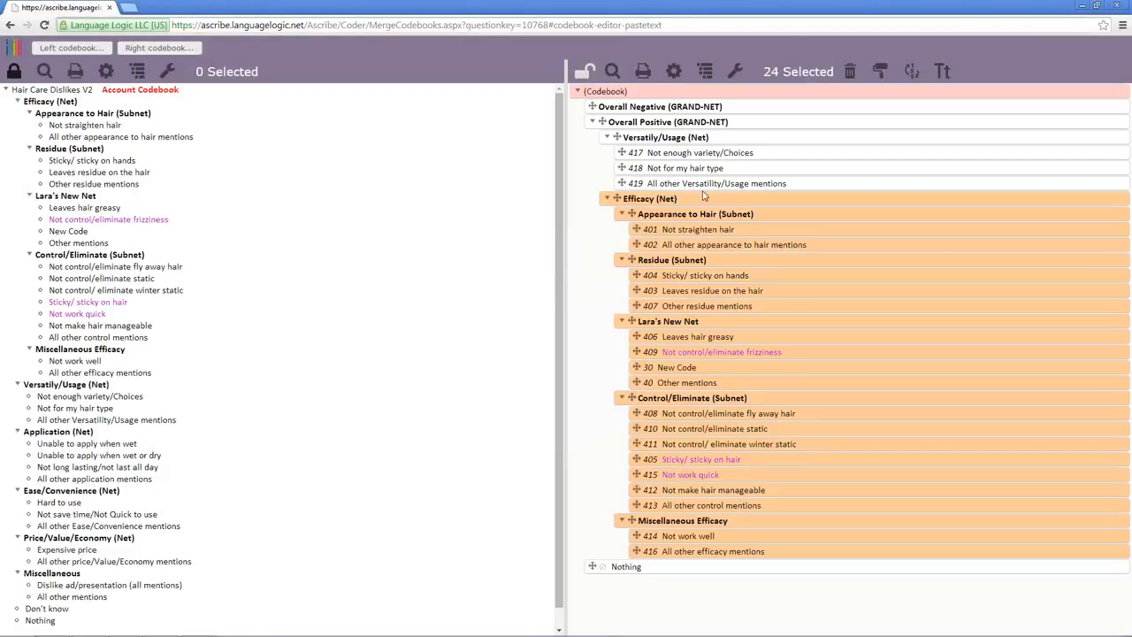
{"action": "right_click", "coordinate": [690, 136]}
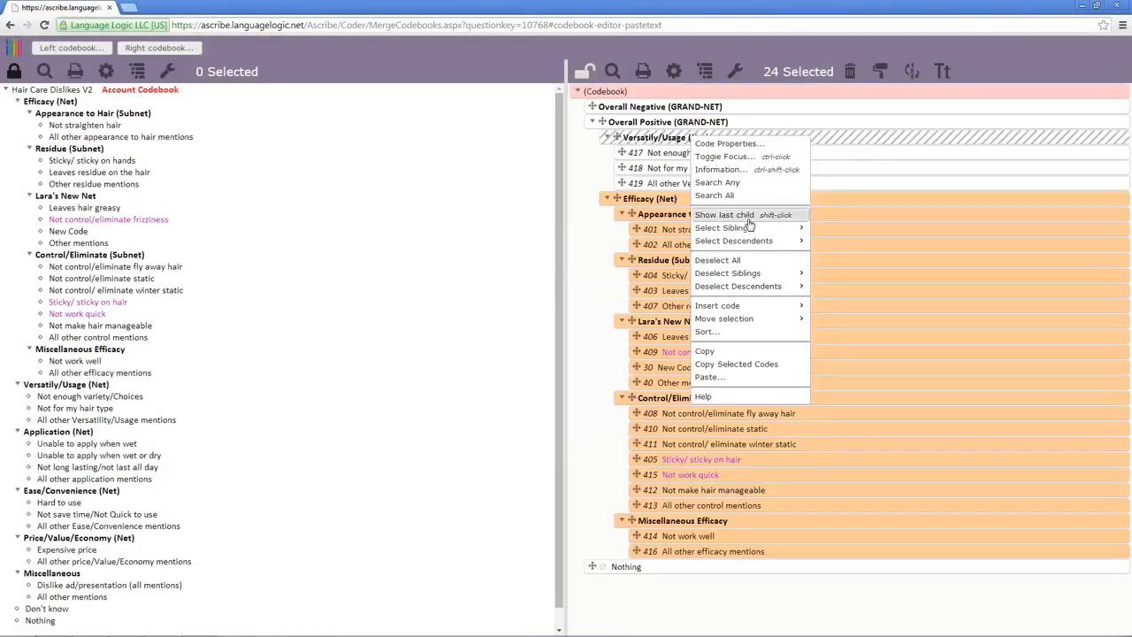
{"action": "left_click", "coordinate": [746, 260]}
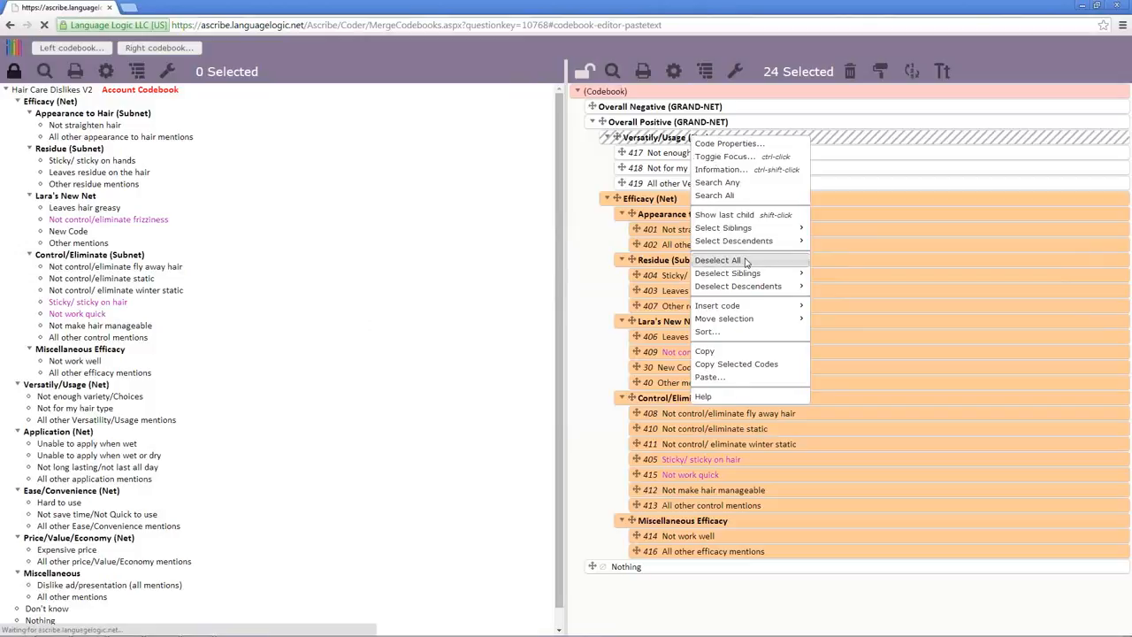
Load the account codebook Hair Care Dislikes V2 as the left codebook.
{"action": "left_click", "coordinate": [69, 47]}
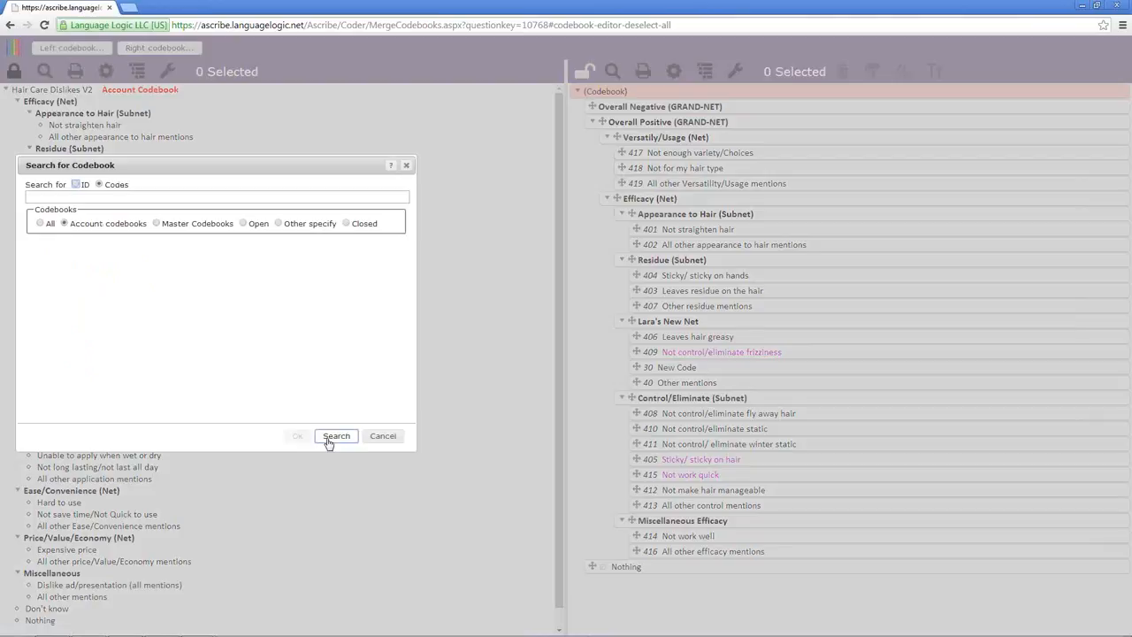
{"action": "left_click", "coordinate": [336, 436]}
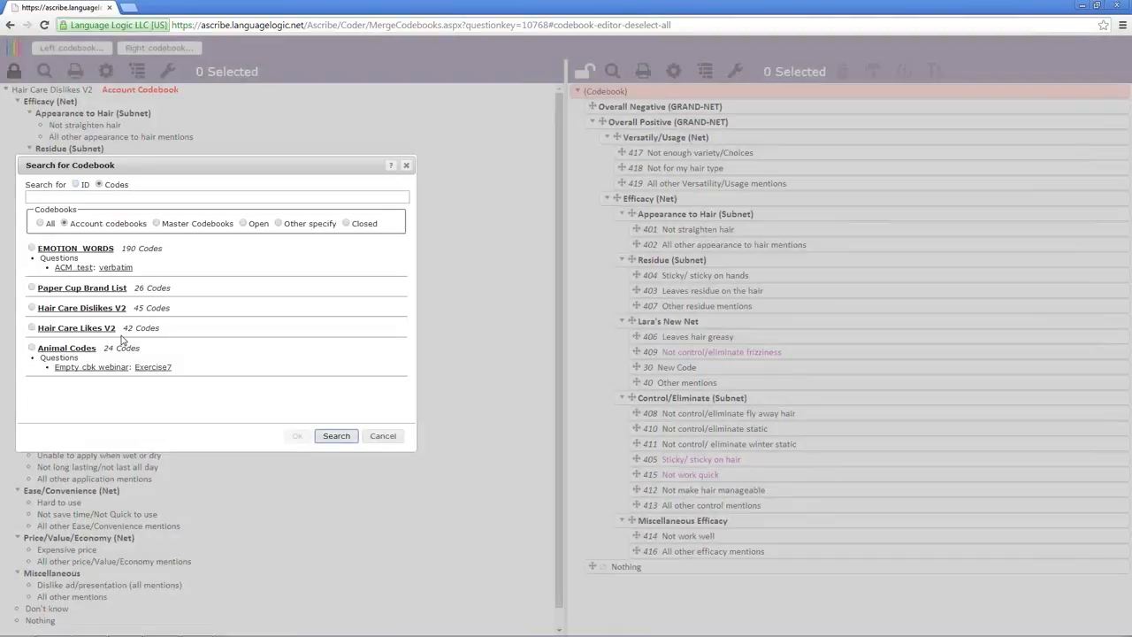
{"action": "left_click", "coordinate": [32, 307]}
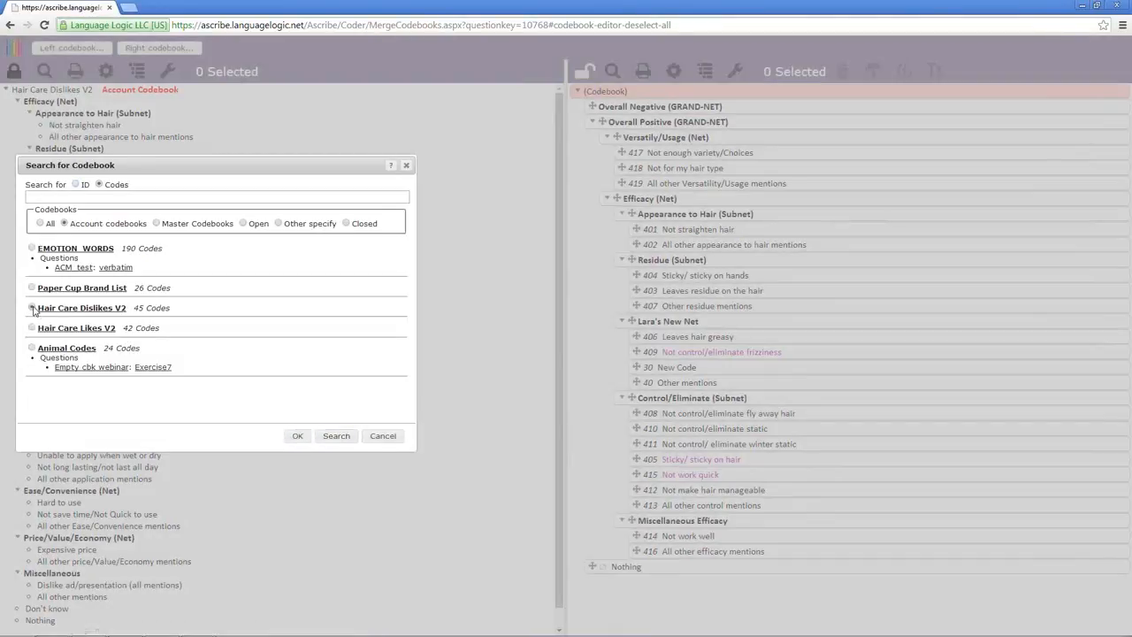
{"action": "left_click", "coordinate": [299, 435]}
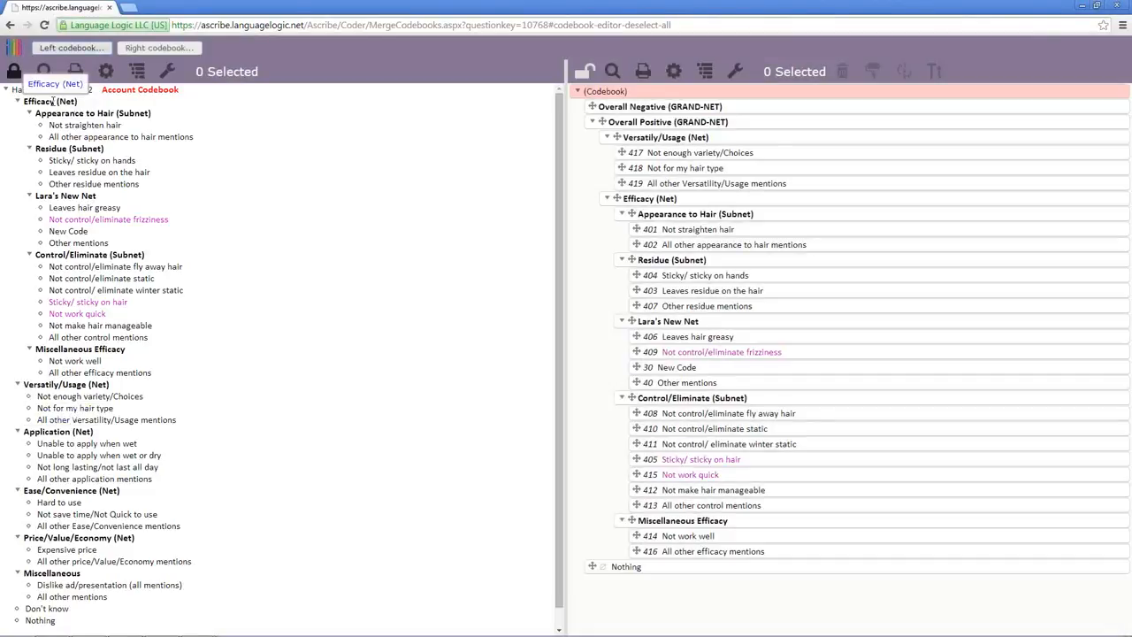
Copy Efficacy (Net) from the left codebook and paste it into Overall Negative (GRAND-NET) in the right codebook.
{"action": "right_click", "coordinate": [53, 101]}
{"action": "left_click", "coordinate": [91, 219]}
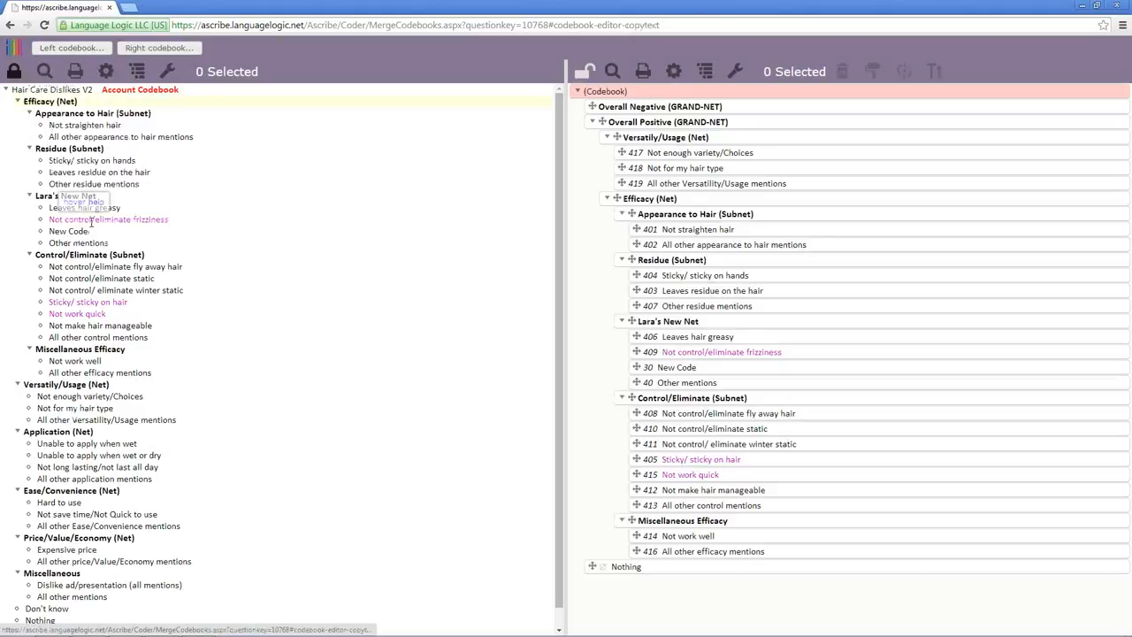
{"action": "right_click", "coordinate": [640, 107]}
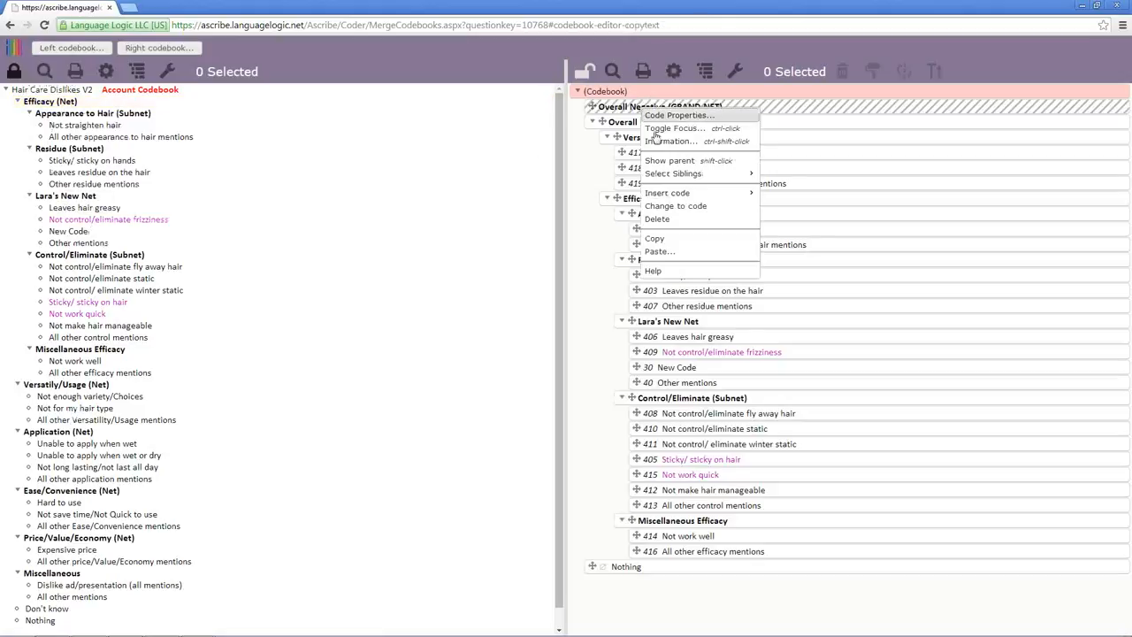
{"action": "left_click", "coordinate": [682, 253]}
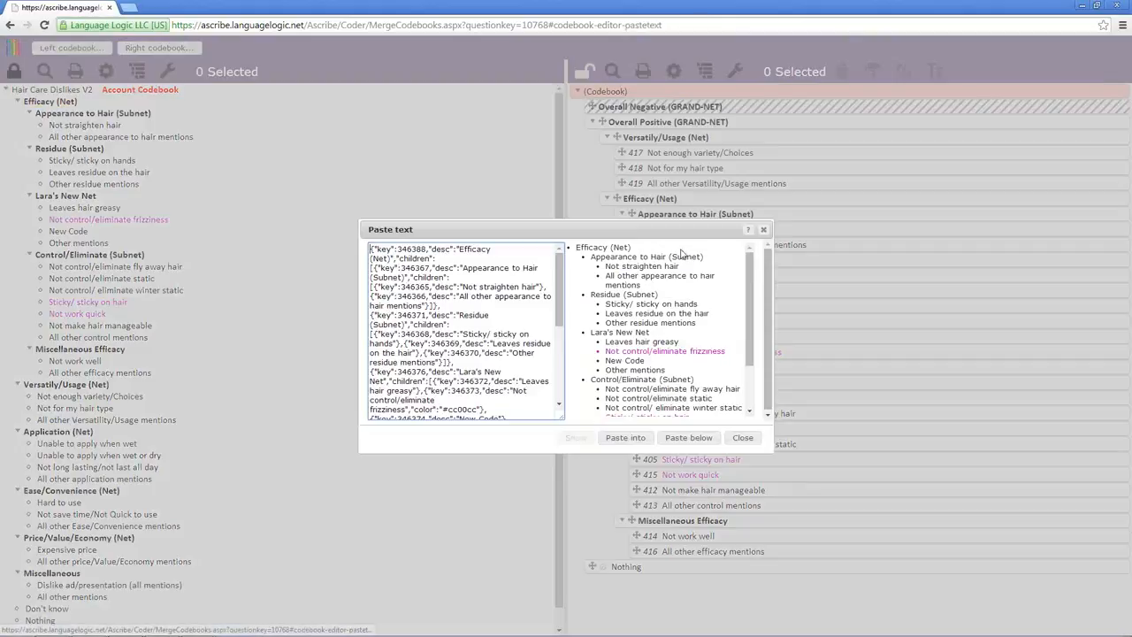
{"action": "left_click", "coordinate": [625, 437]}
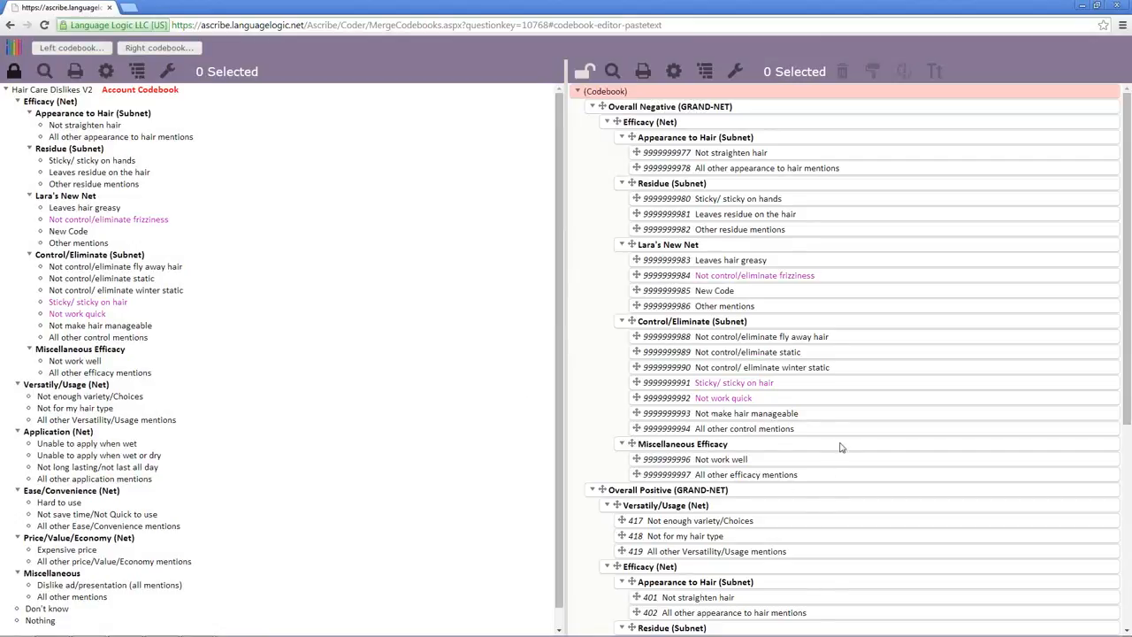
Renumber the input and output IDs of all descendant codes under Overall Negative (GRAND-NET), starting at 501 with an increment of 1.
{"action": "scroll", "coordinate": [844, 443], "scroll_direction": "down", "scroll_amount": 3}
{"action": "scroll", "coordinate": [843, 442], "scroll_direction": "down", "scroll_amount": 3}
{"action": "scroll", "coordinate": [843, 442], "scroll_direction": "up", "scroll_amount": 3}
{"action": "right_click", "coordinate": [676, 106]}
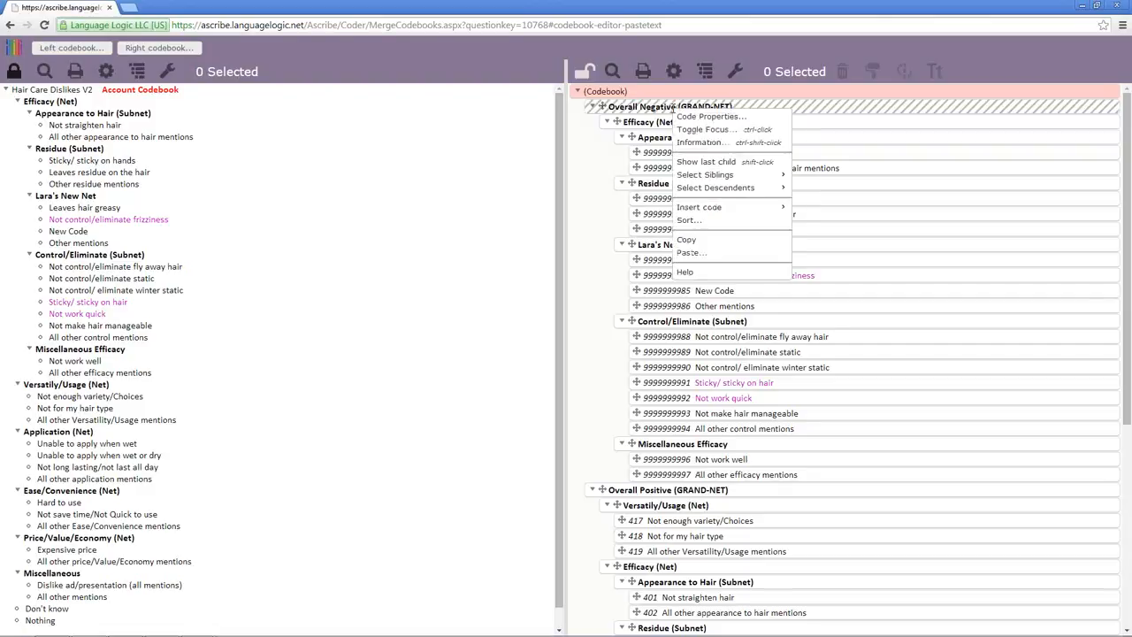
{"action": "mouse_move", "coordinate": [730, 176]}
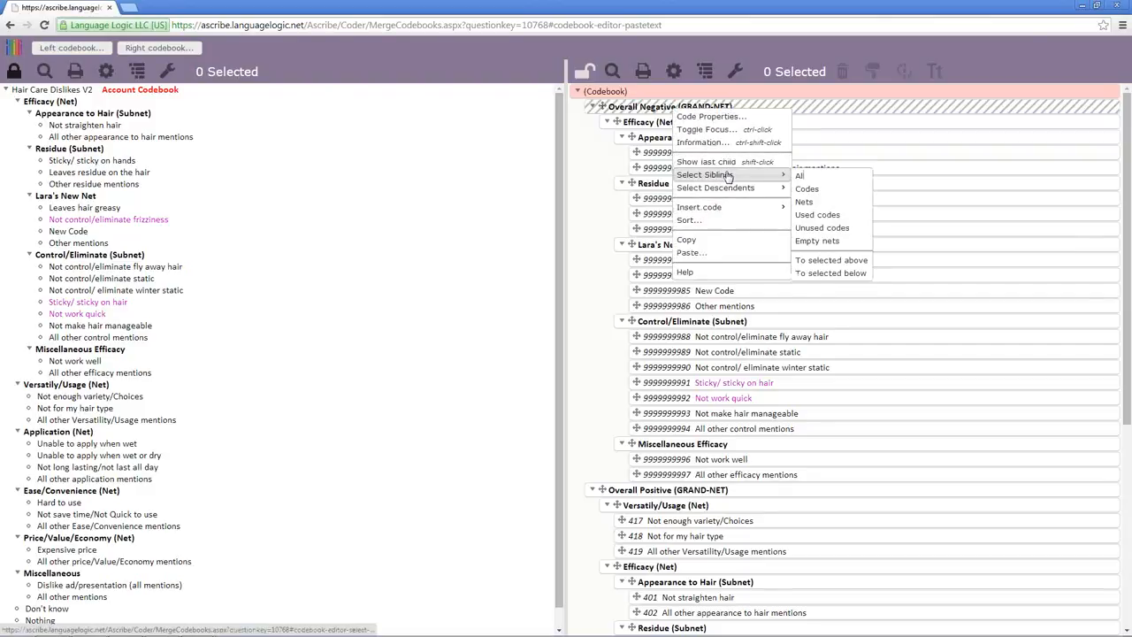
{"action": "mouse_move", "coordinate": [761, 187]}
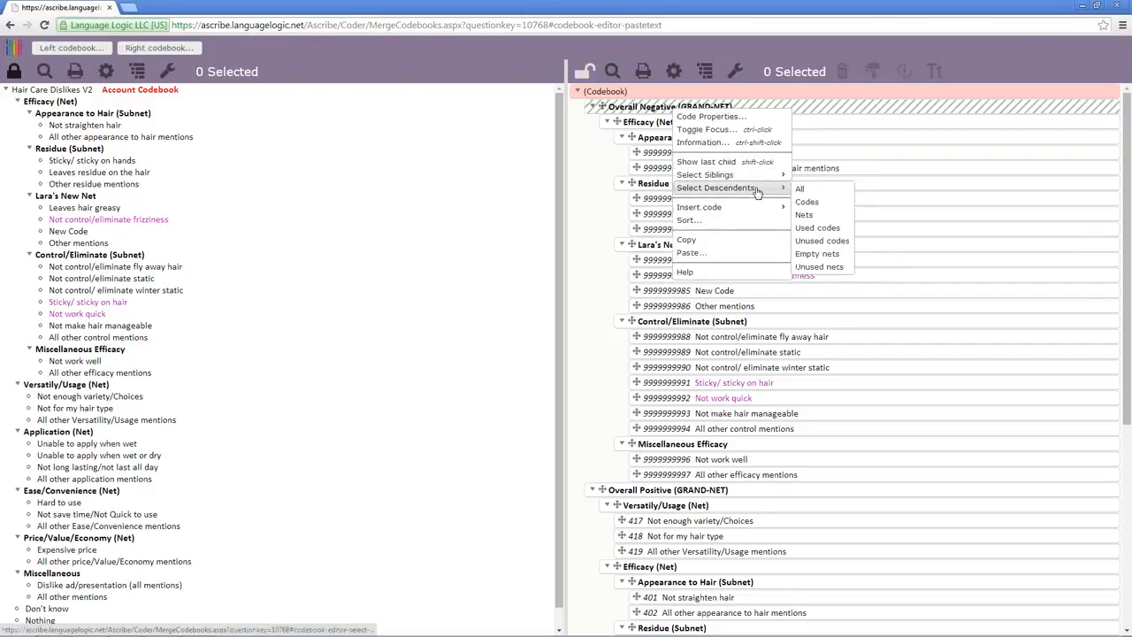
{"action": "left_click", "coordinate": [822, 204]}
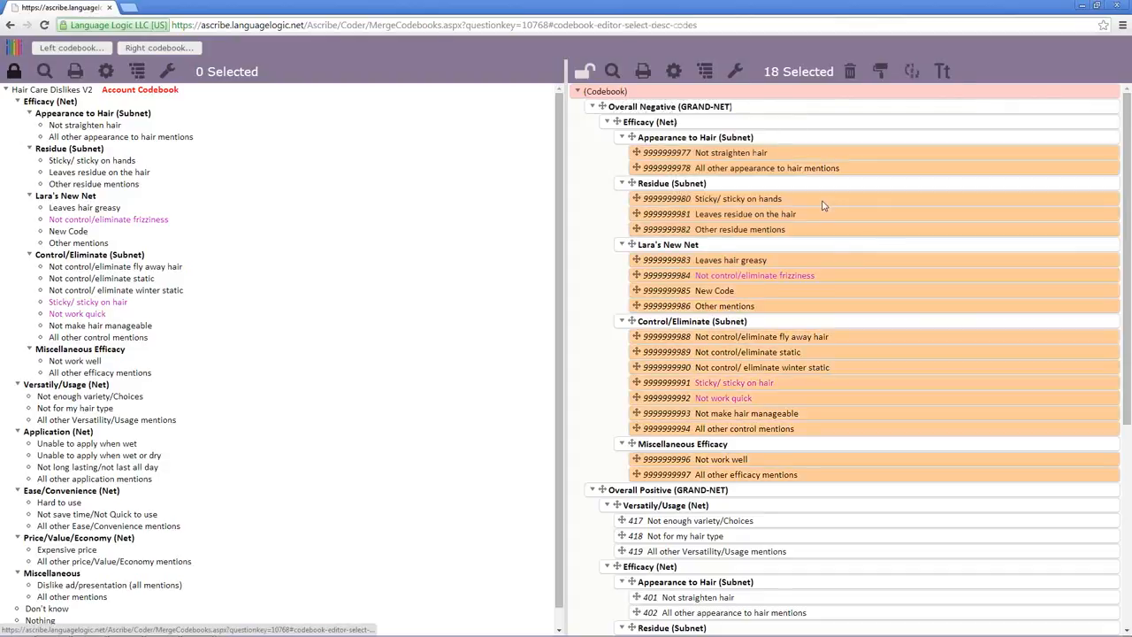
{"action": "left_click", "coordinate": [912, 71]}
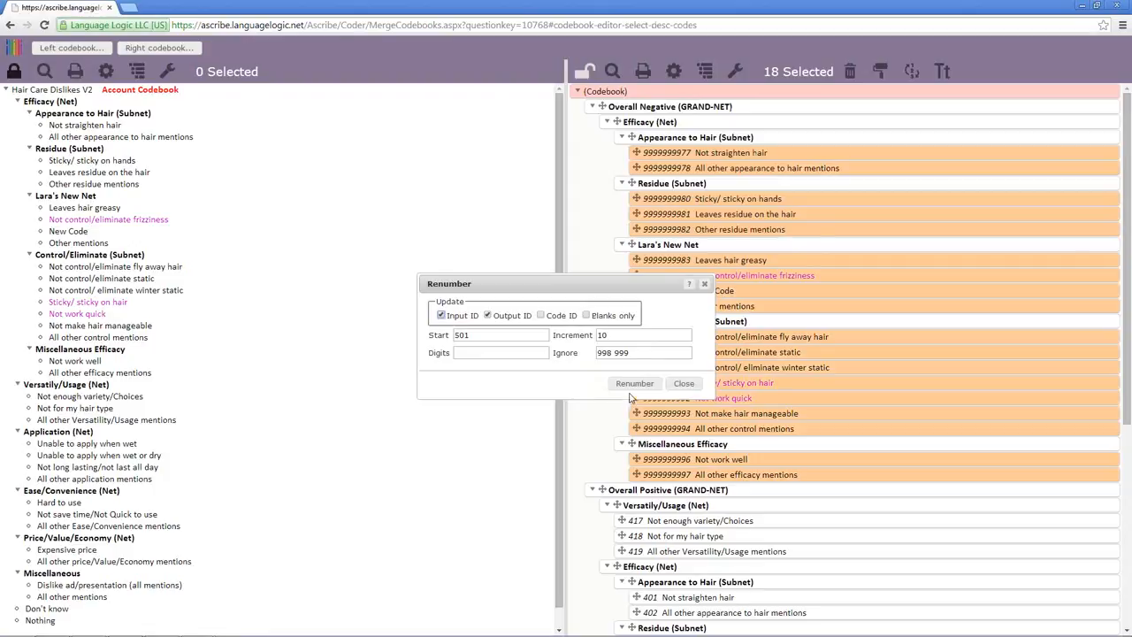
{"action": "left_click", "coordinate": [623, 334]}
{"action": "key", "text": "BackSpace"}
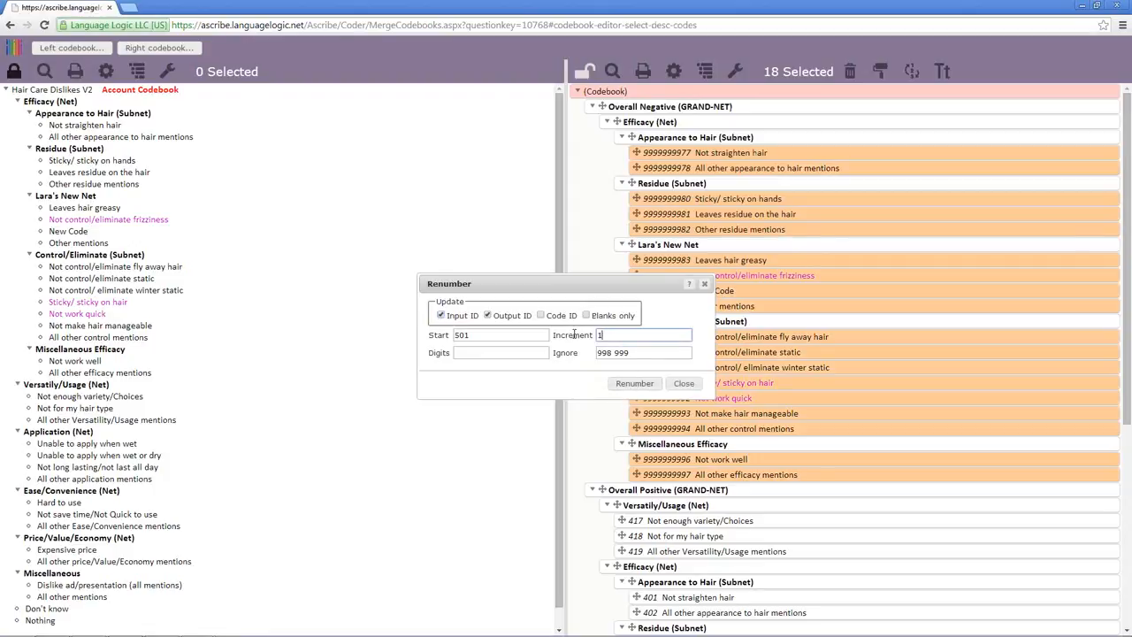
{"action": "left_click", "coordinate": [634, 386]}
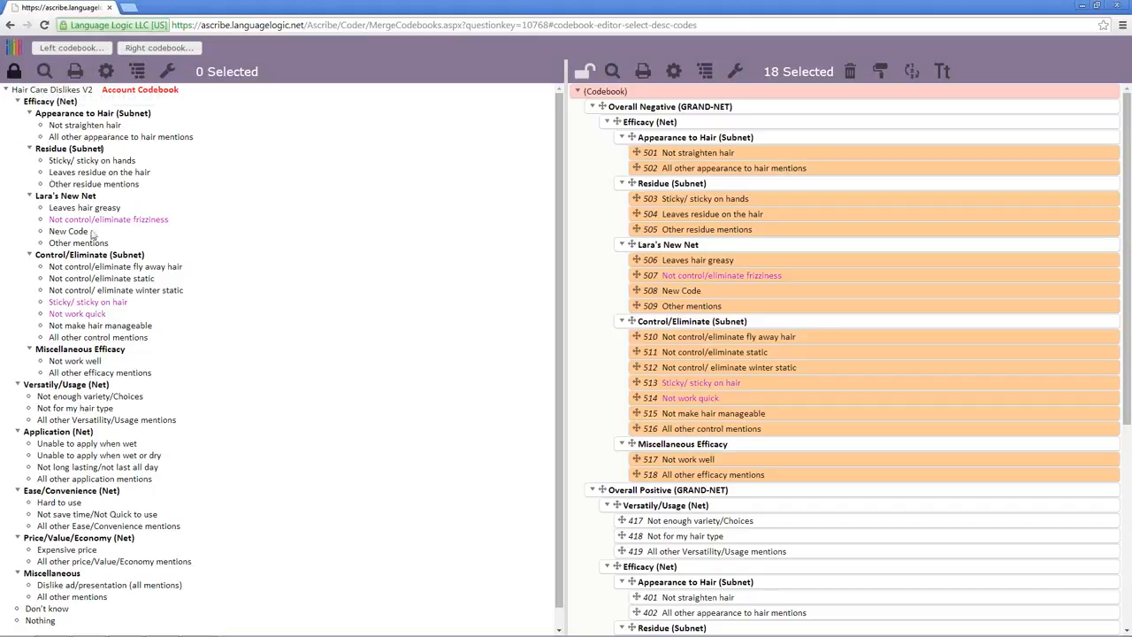
Check the code properties of Leaves residue on the hair in the left codebook without changing them.
{"action": "right_click", "coordinate": [93, 173]}
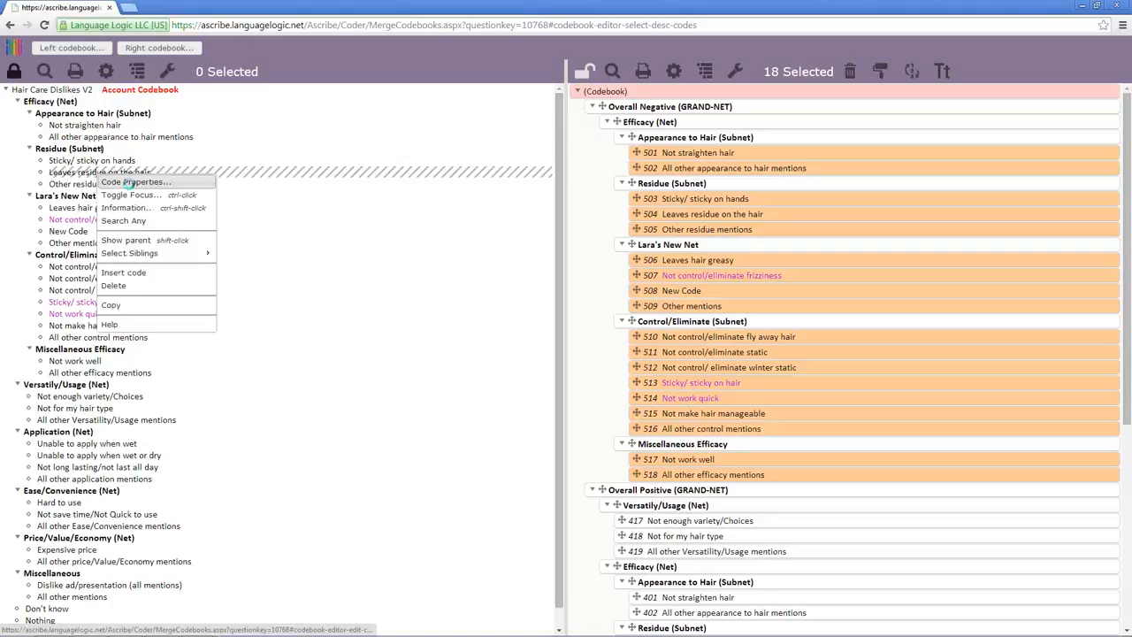
{"action": "left_click", "coordinate": [131, 181]}
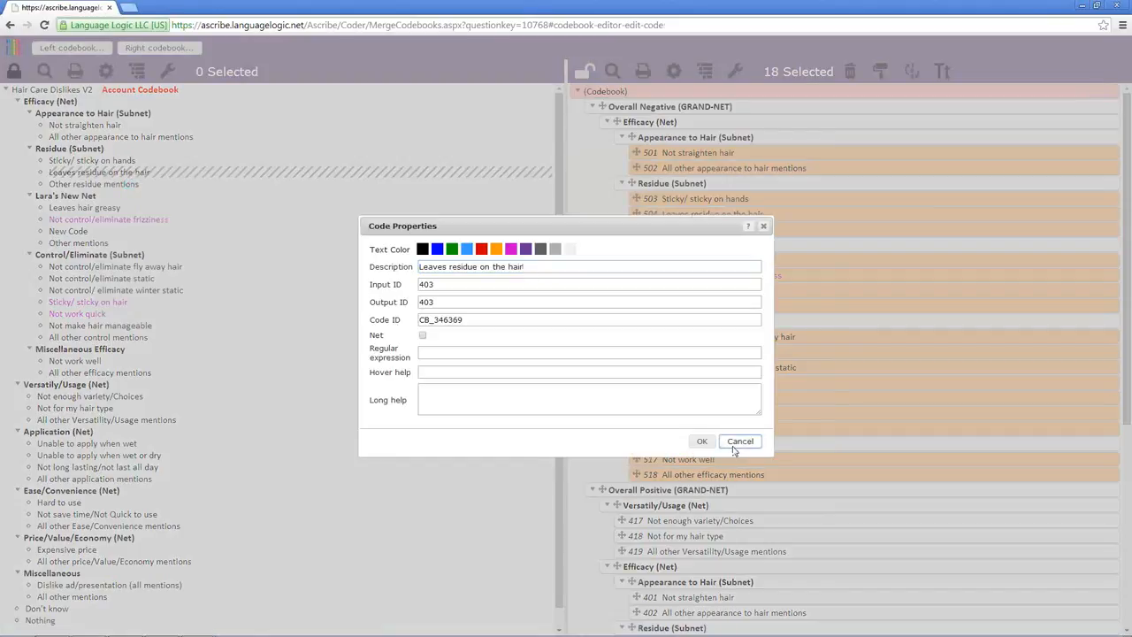
{"action": "left_click", "coordinate": [739, 442]}
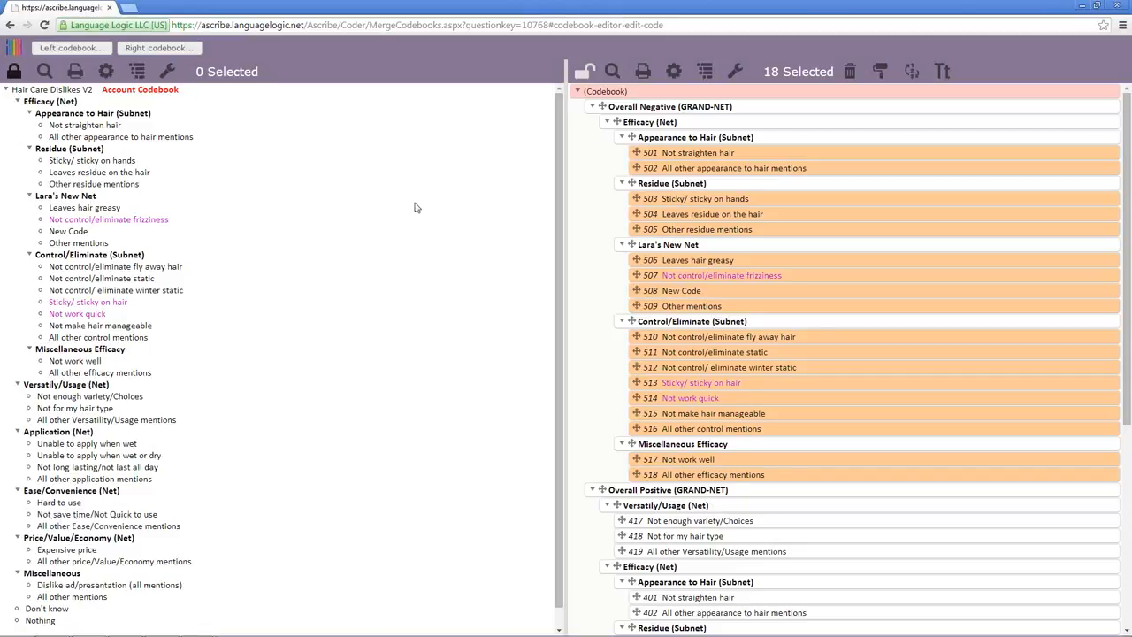
Return to the Questions list and open question Exercise6_b in Ascribe Coder.
{"action": "left_click", "coordinate": [14, 49]}
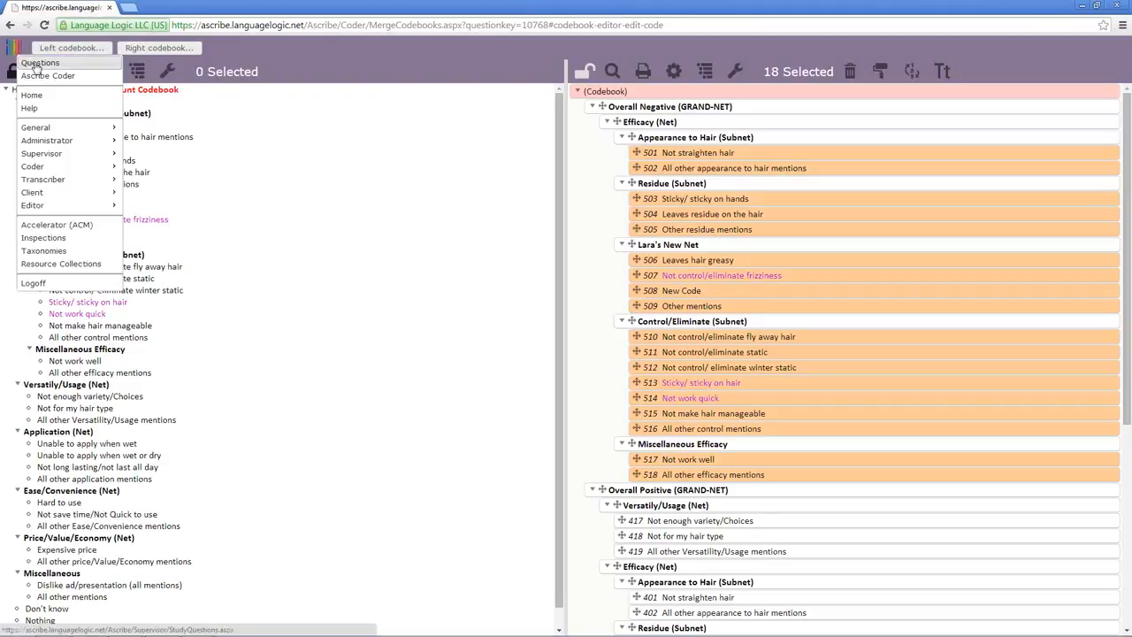
{"action": "left_click", "coordinate": [39, 63]}
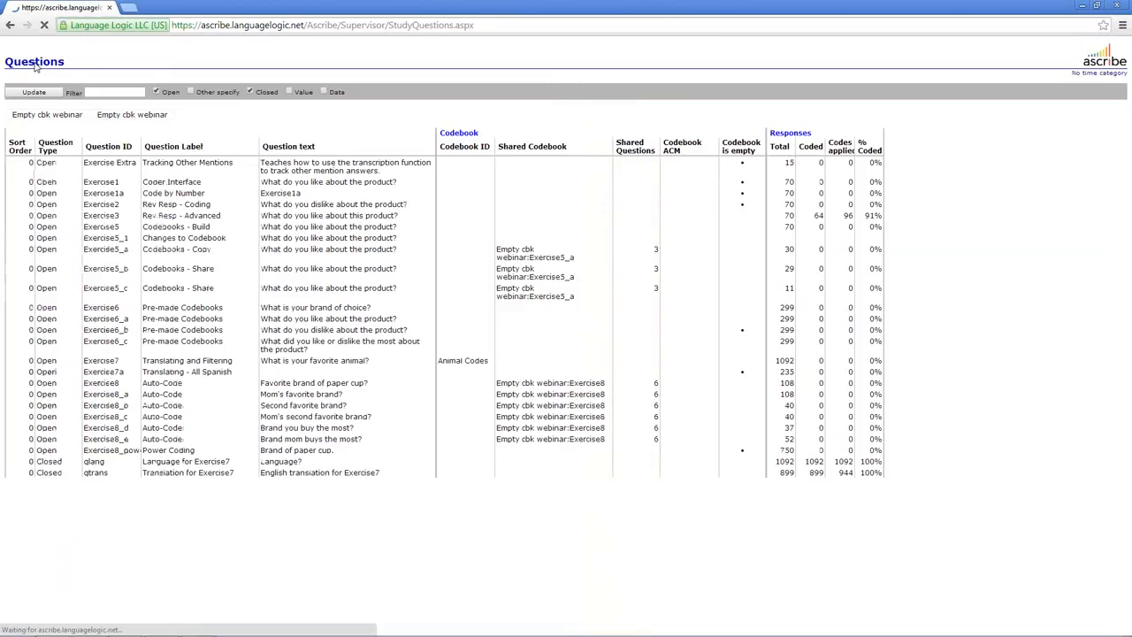
{"action": "right_click", "coordinate": [478, 329]}
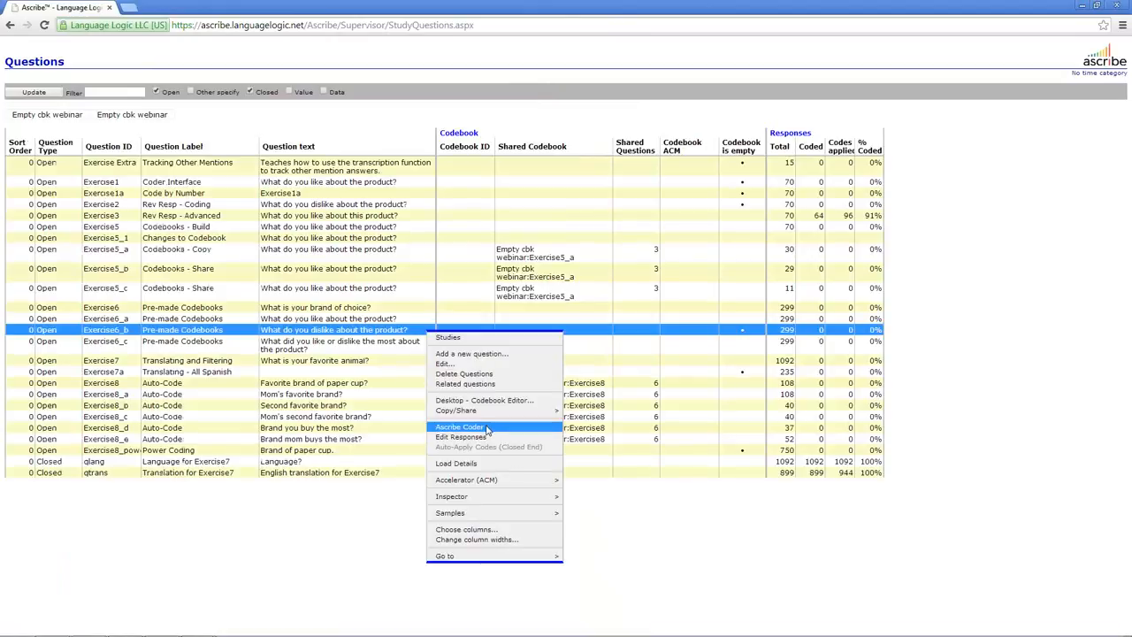
{"action": "left_click", "coordinate": [486, 431]}
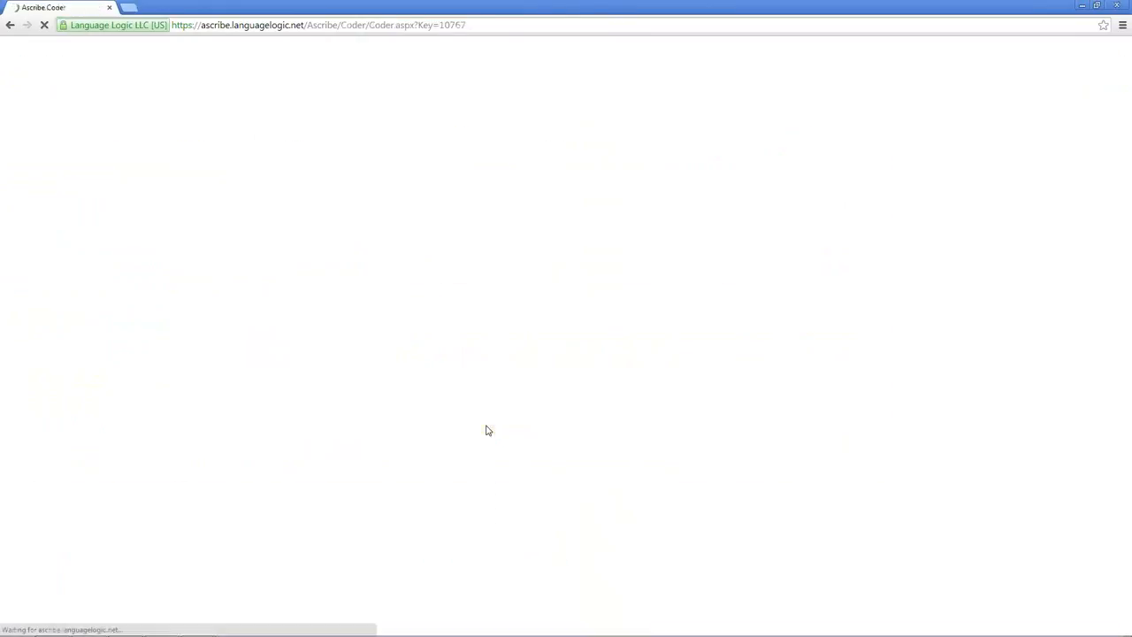
Review the codebook search options for copying or sharing a codebook, and leave without searching.
{"action": "left_click", "coordinate": [380, 49]}
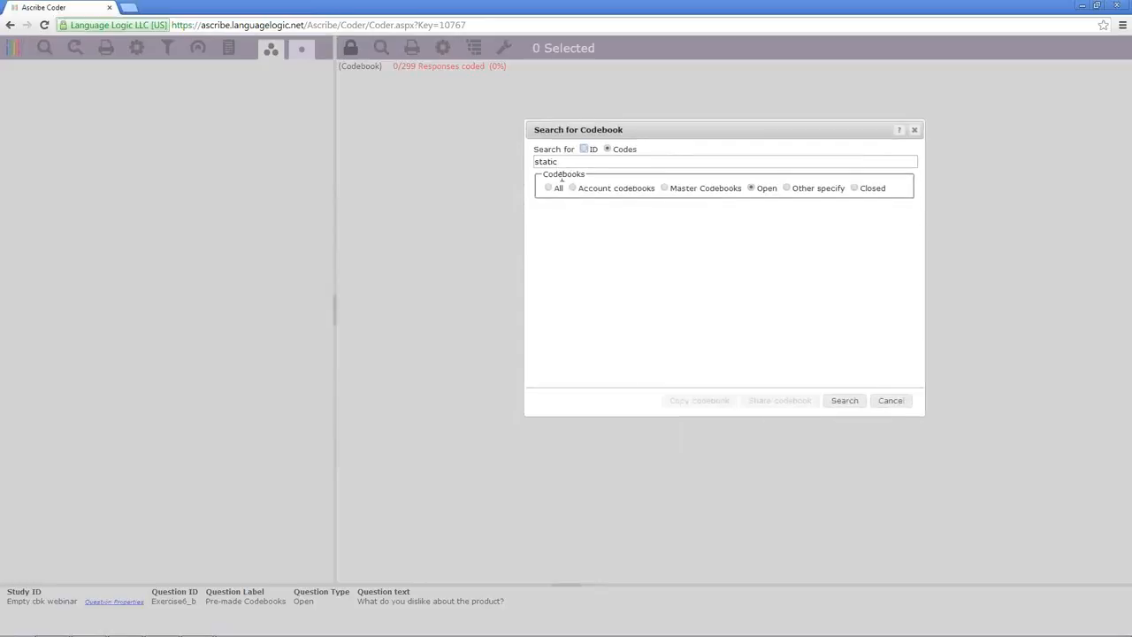
{"action": "left_click", "coordinate": [891, 400]}
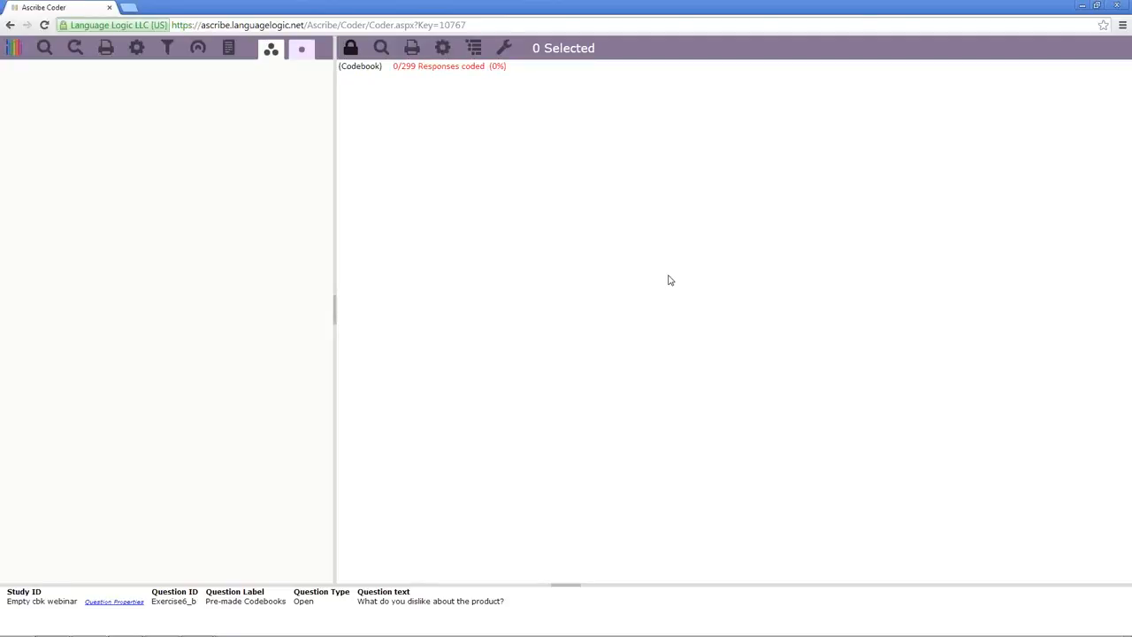
{"action": "left_click", "coordinate": [1123, 30]}
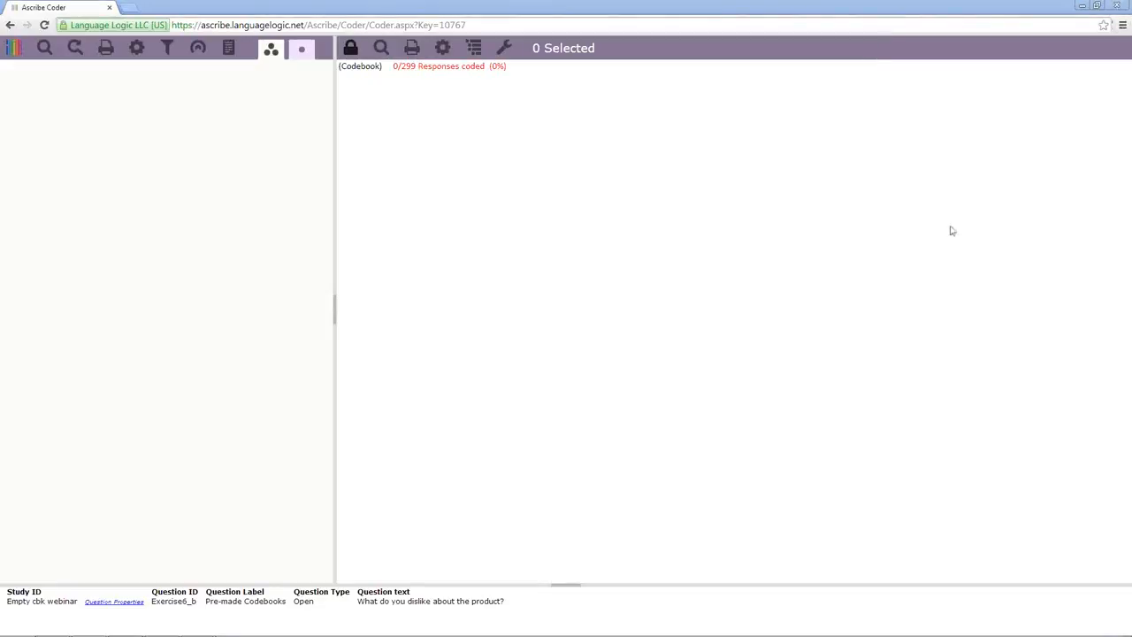